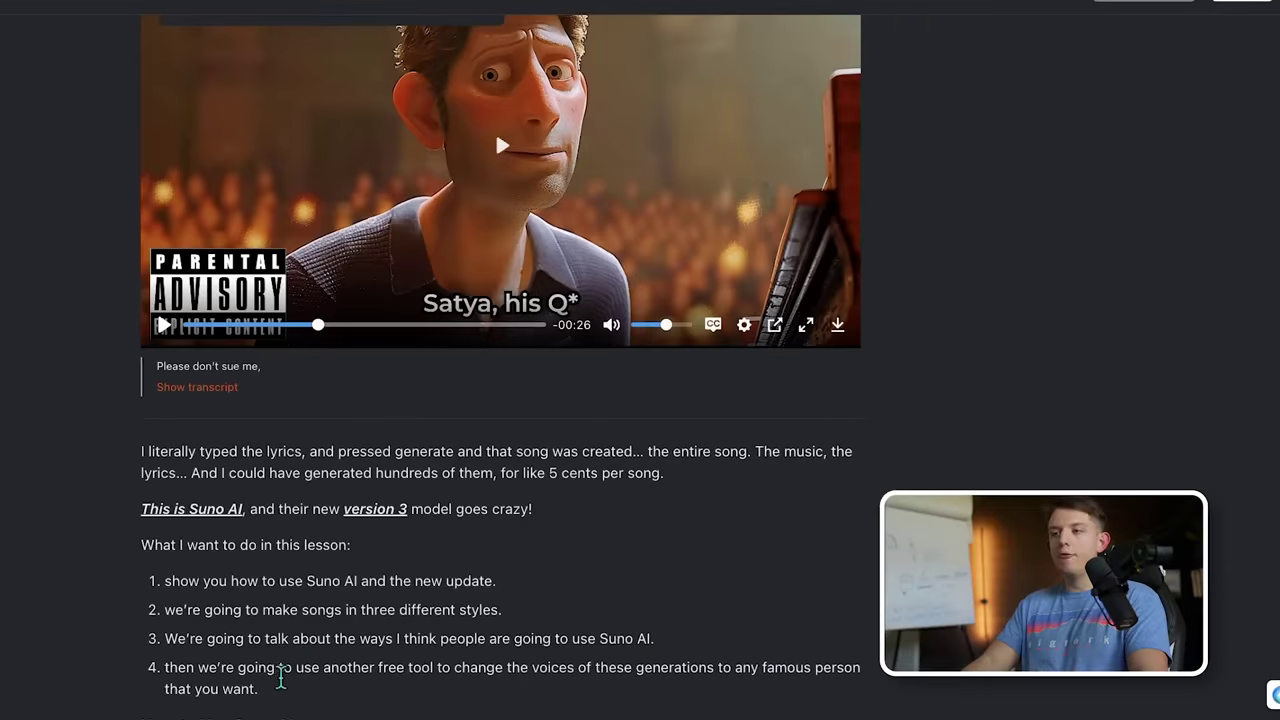
pyautogui.moveTo(279, 693); pyautogui.dragTo(170, 668)
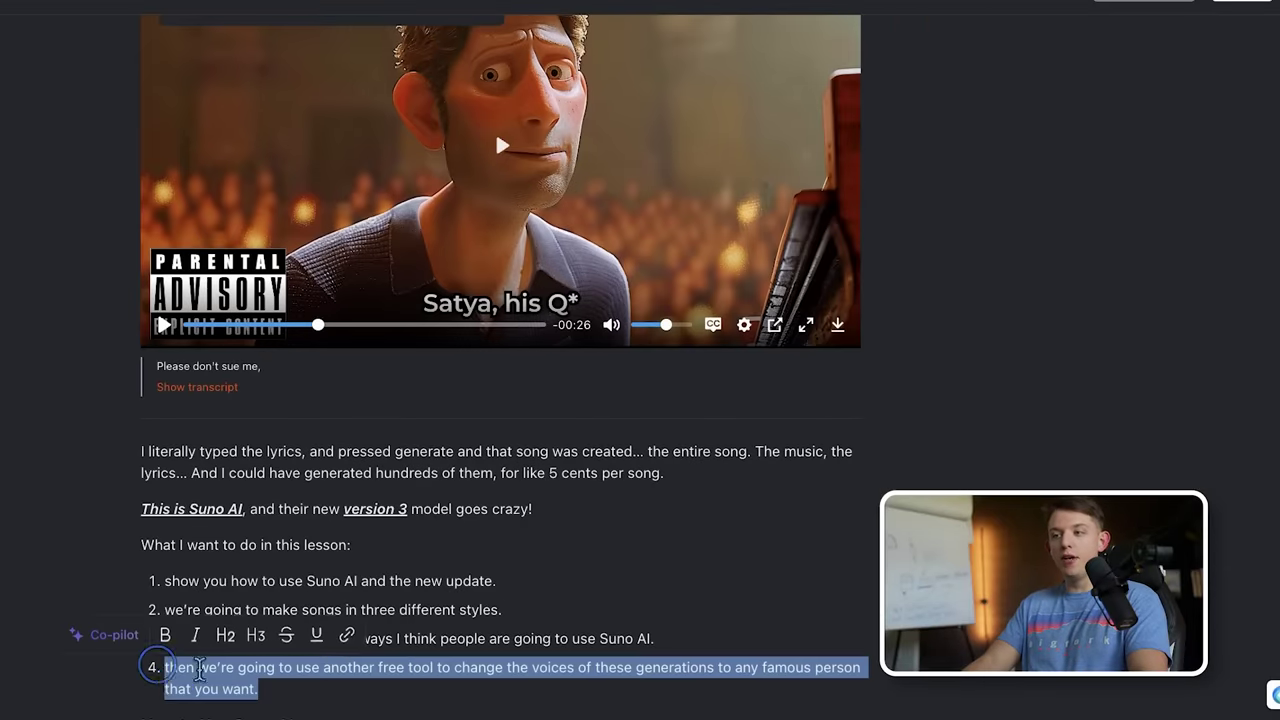
pyautogui.click(285, 696)
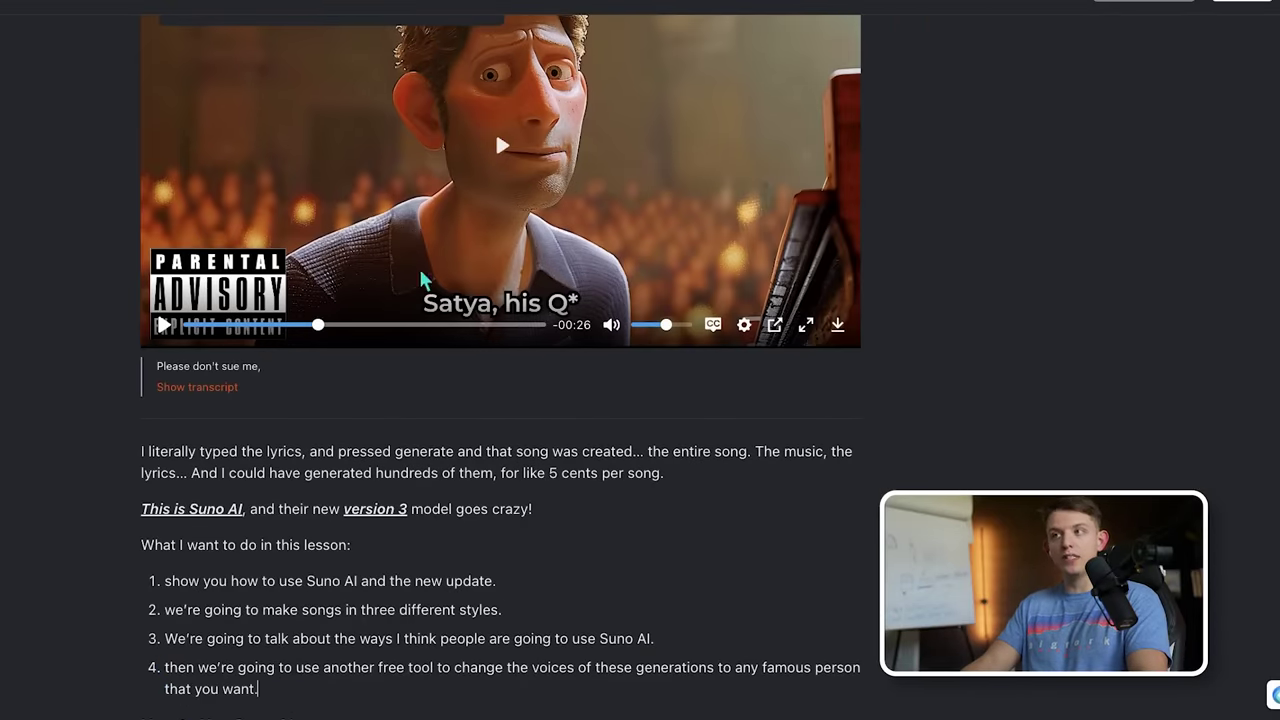
pyautogui.scroll(2, 424, 488)
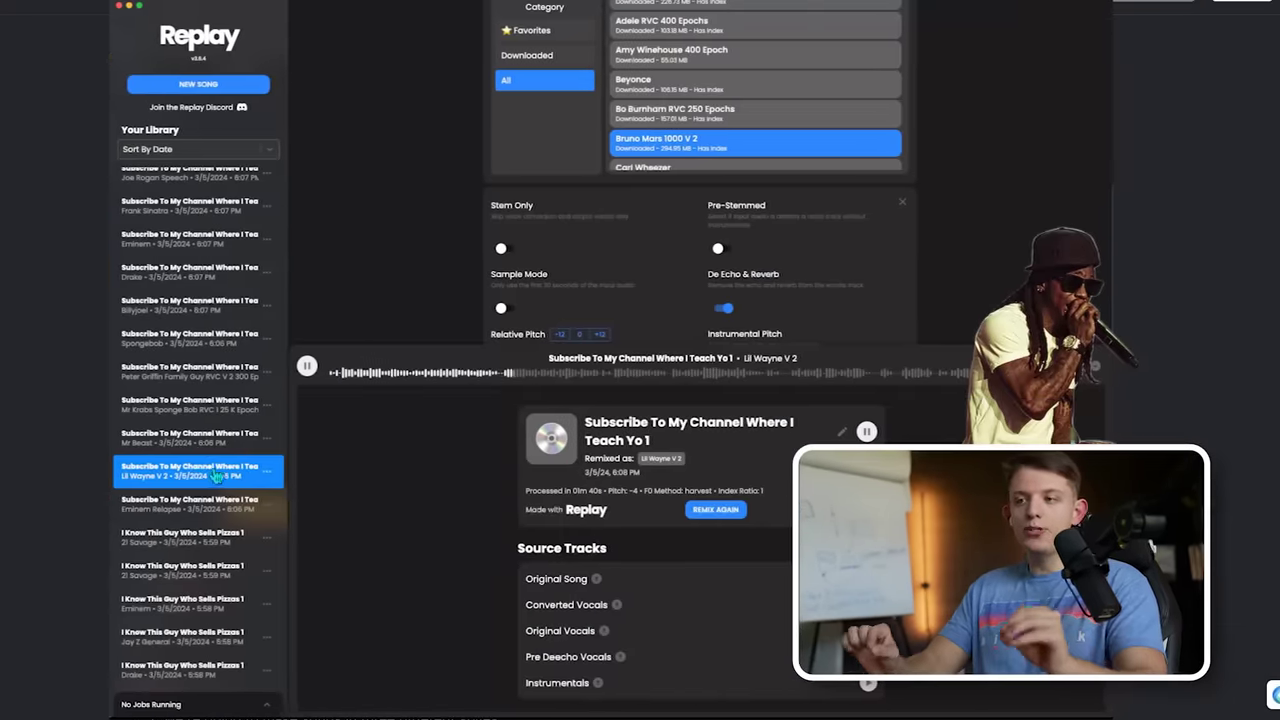
# - Play the library remixes voiced by Mr Beast, Mr Krabs, Peter Griffin, Spongebob and Billyjoel in Replay
pyautogui.click(190, 438)
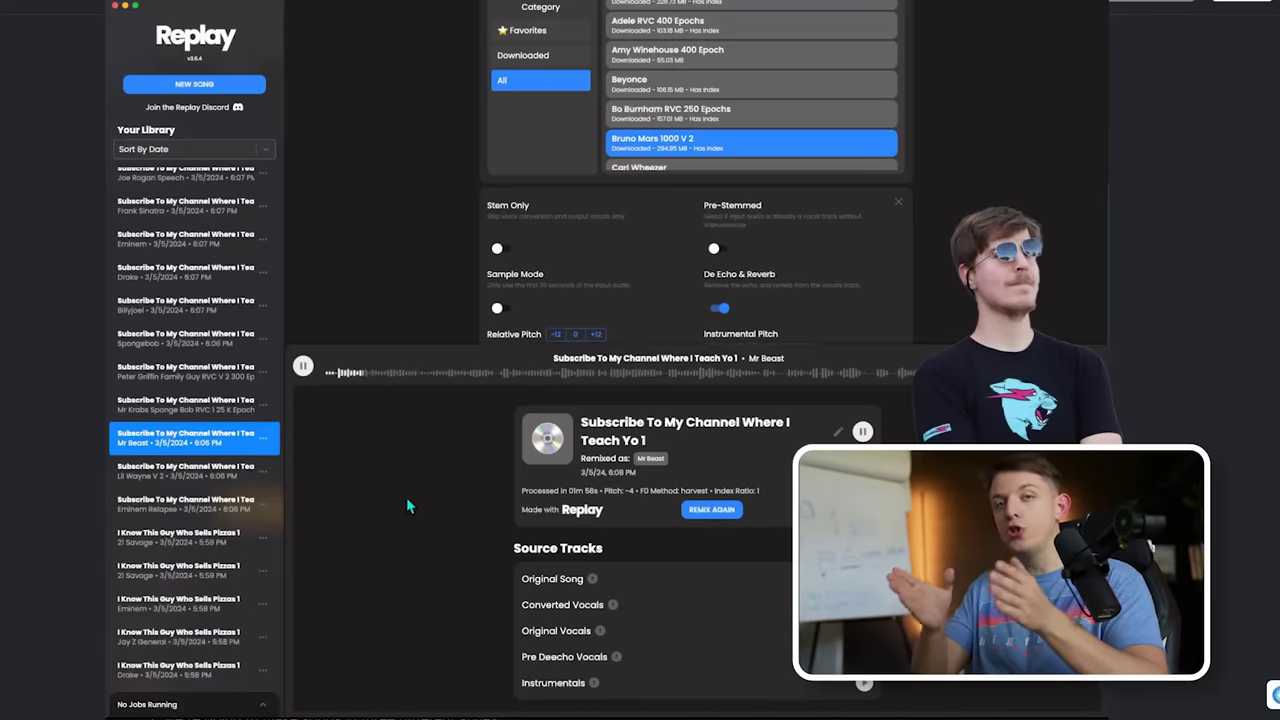
pyautogui.scroll(3, 190, 505)
pyautogui.click(190, 504)
pyautogui.click(185, 470)
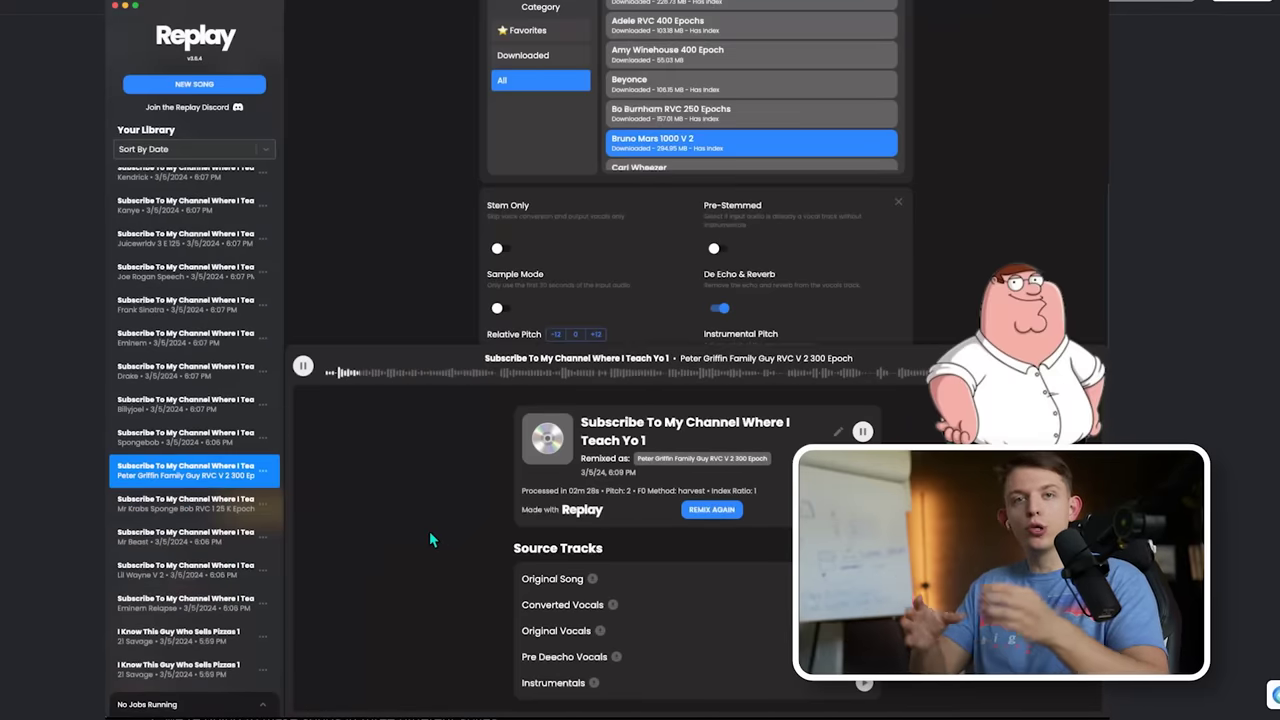
pyautogui.click(165, 448)
pyautogui.click(165, 415)
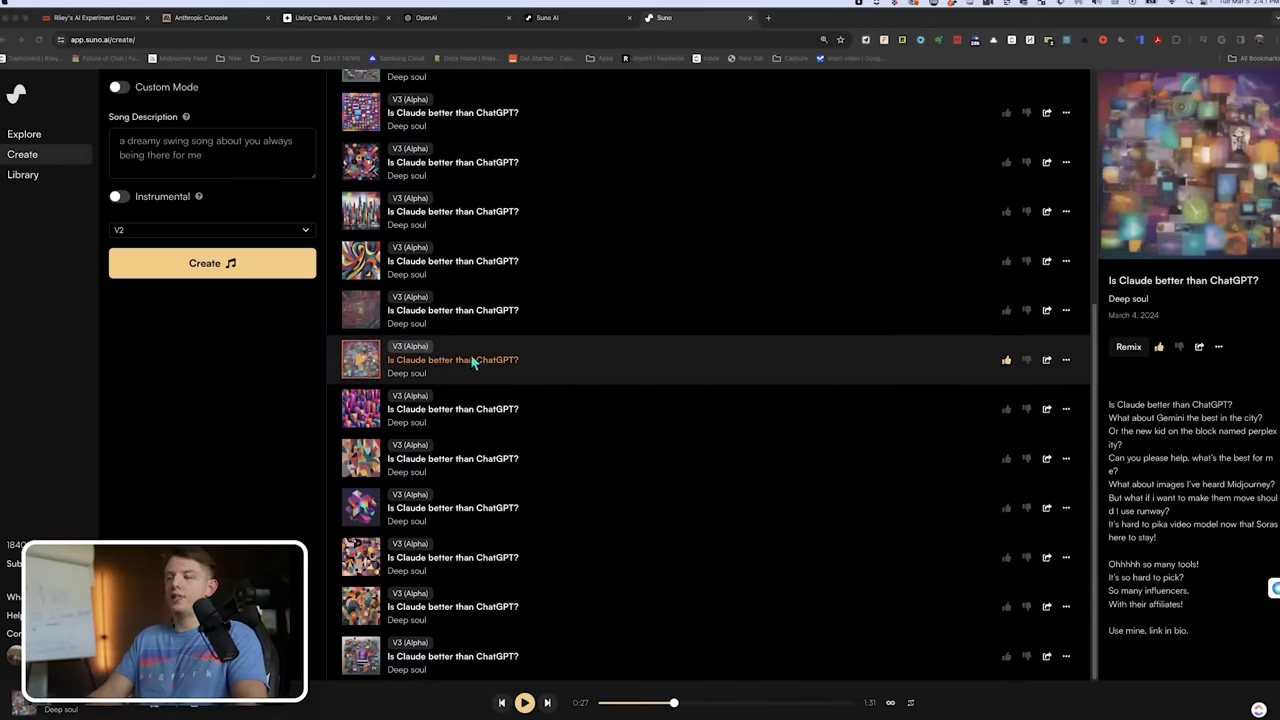
# - In Suno, enter the song description "write a song about a pizza guy"
pyautogui.click(213, 143)
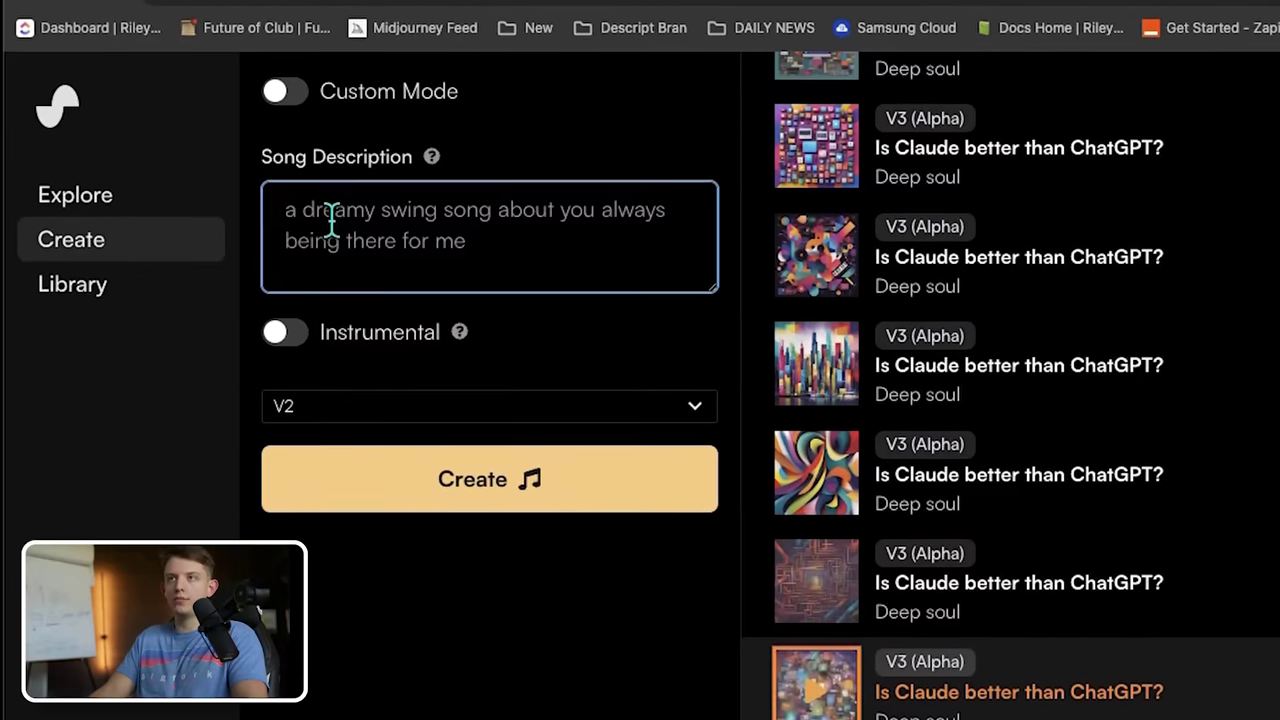
pyautogui.write('write a song about a')
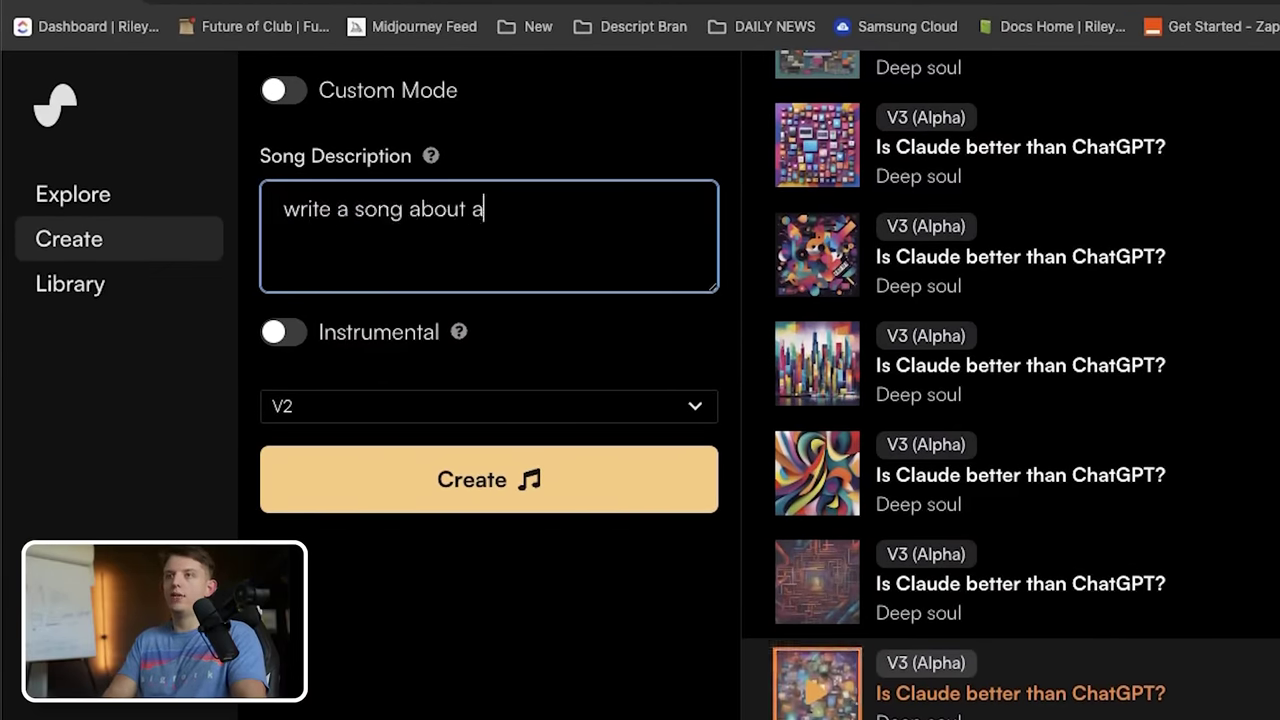
pyautogui.write(' pizza gft')
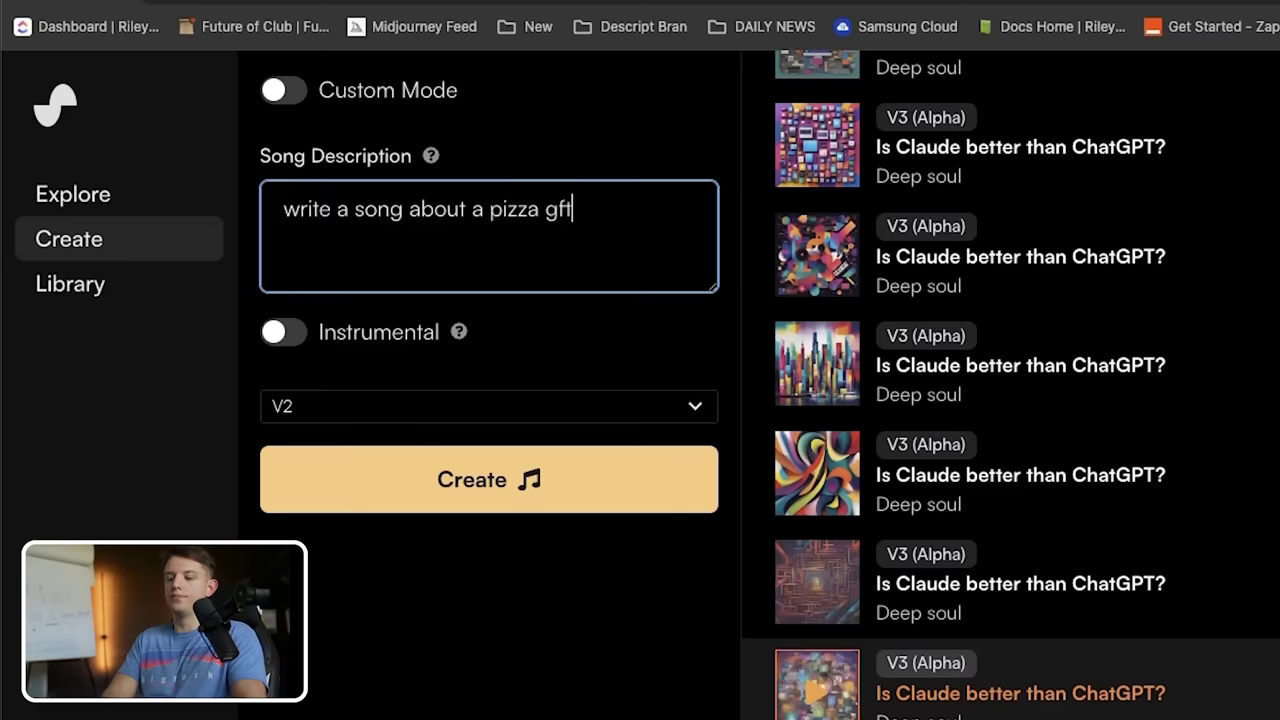
pyautogui.press('BackSpace')
pyautogui.press('BackSpace')
pyautogui.write('uy')
# - Choose the V3 (Alpha) model and create the song from the description
pyautogui.click(556, 420)
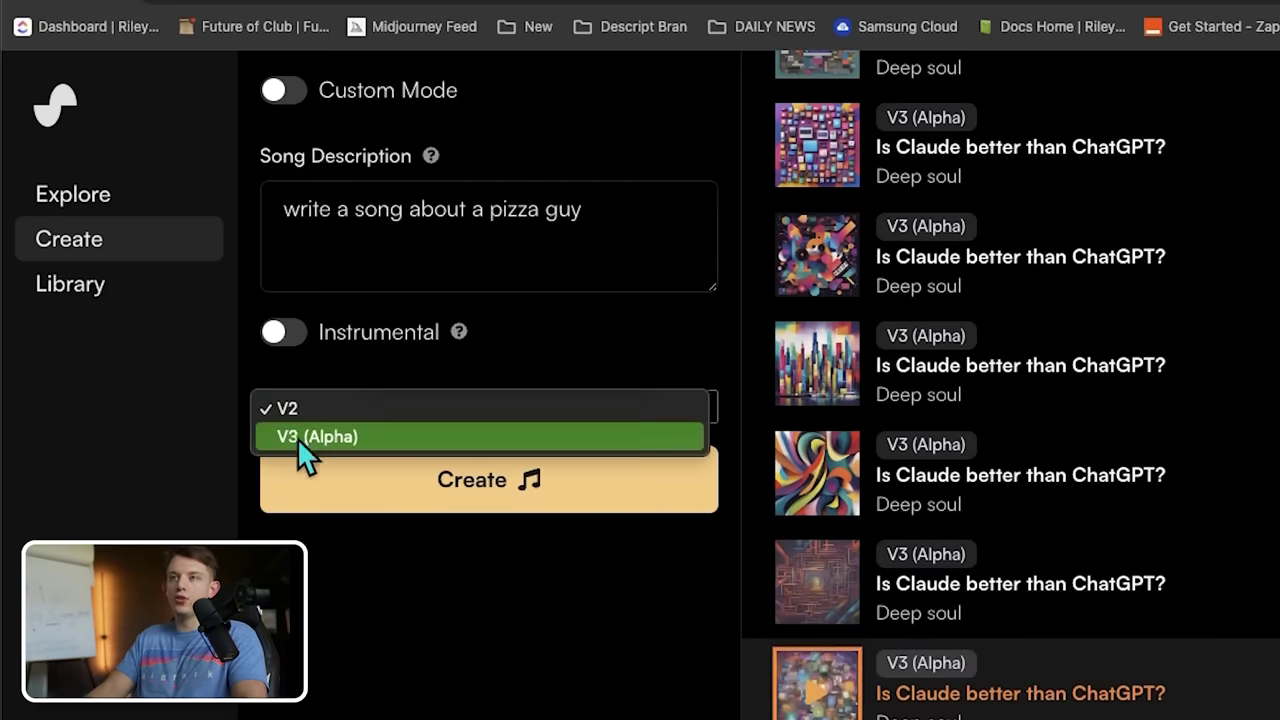
pyautogui.click(314, 442)
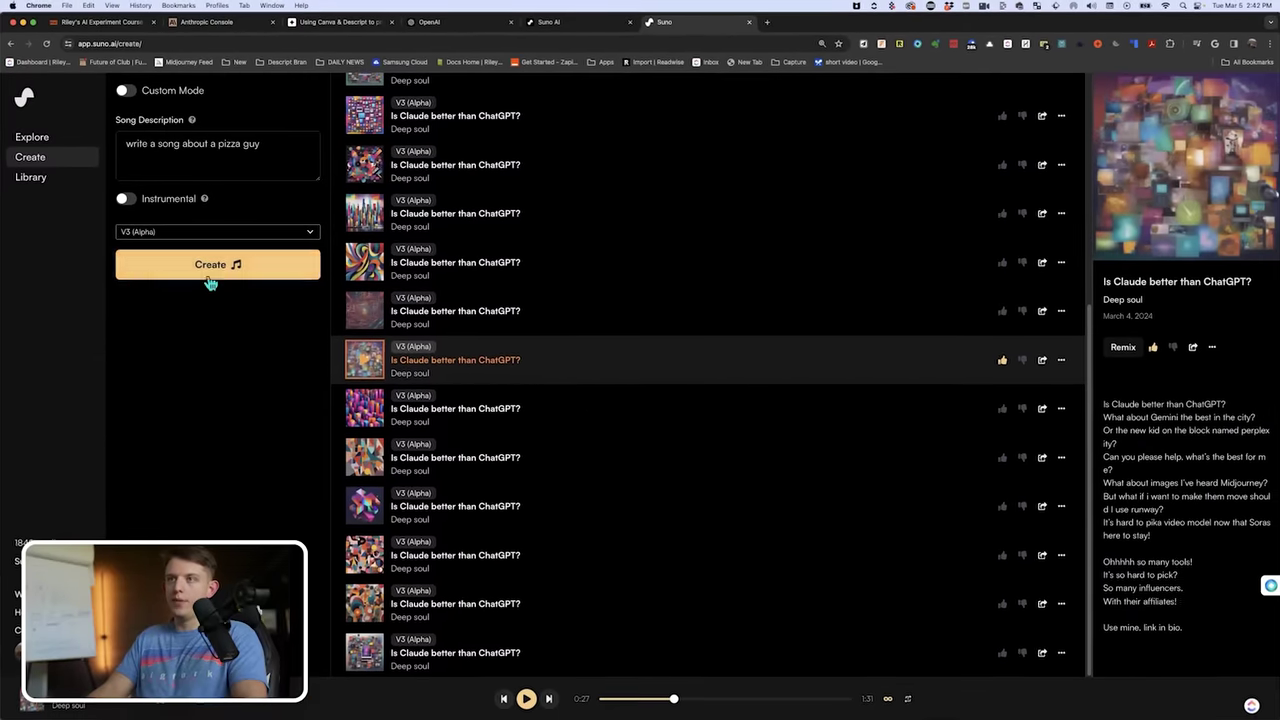
pyautogui.click(216, 276)
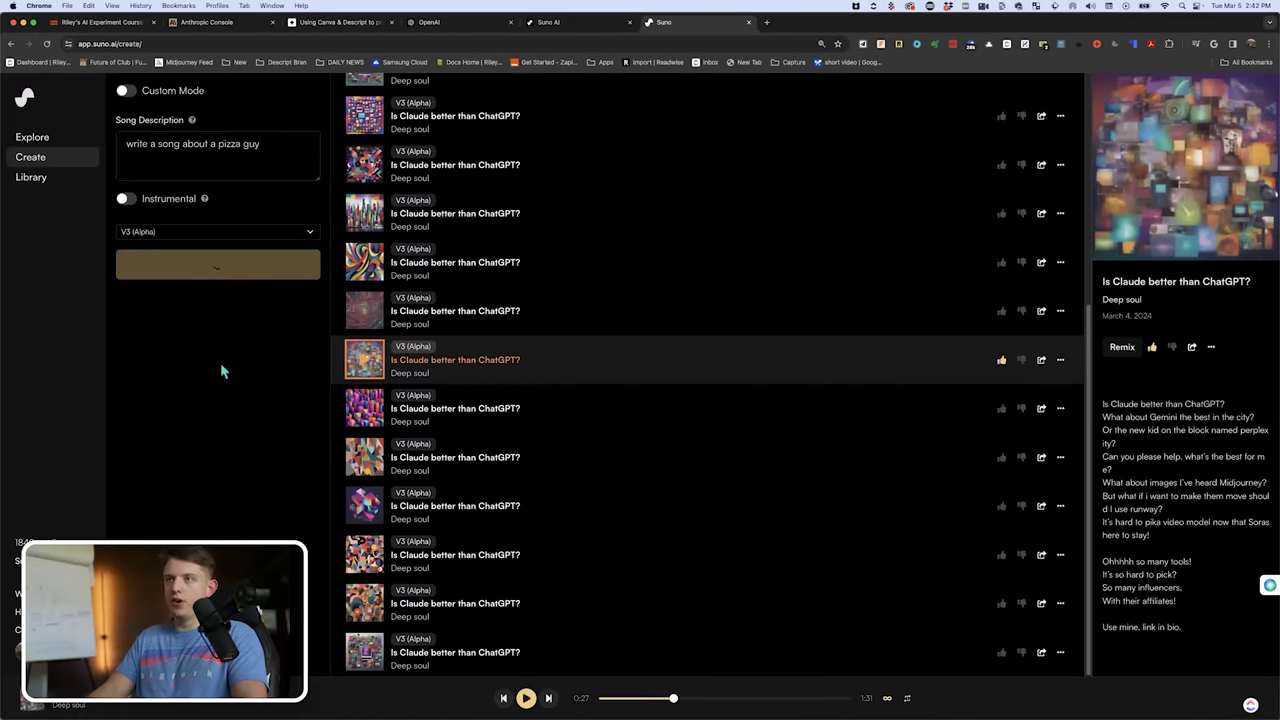
# - Turn on Custom Mode and accept the terms for making a song with custom lyrics
pyautogui.click(125, 91)
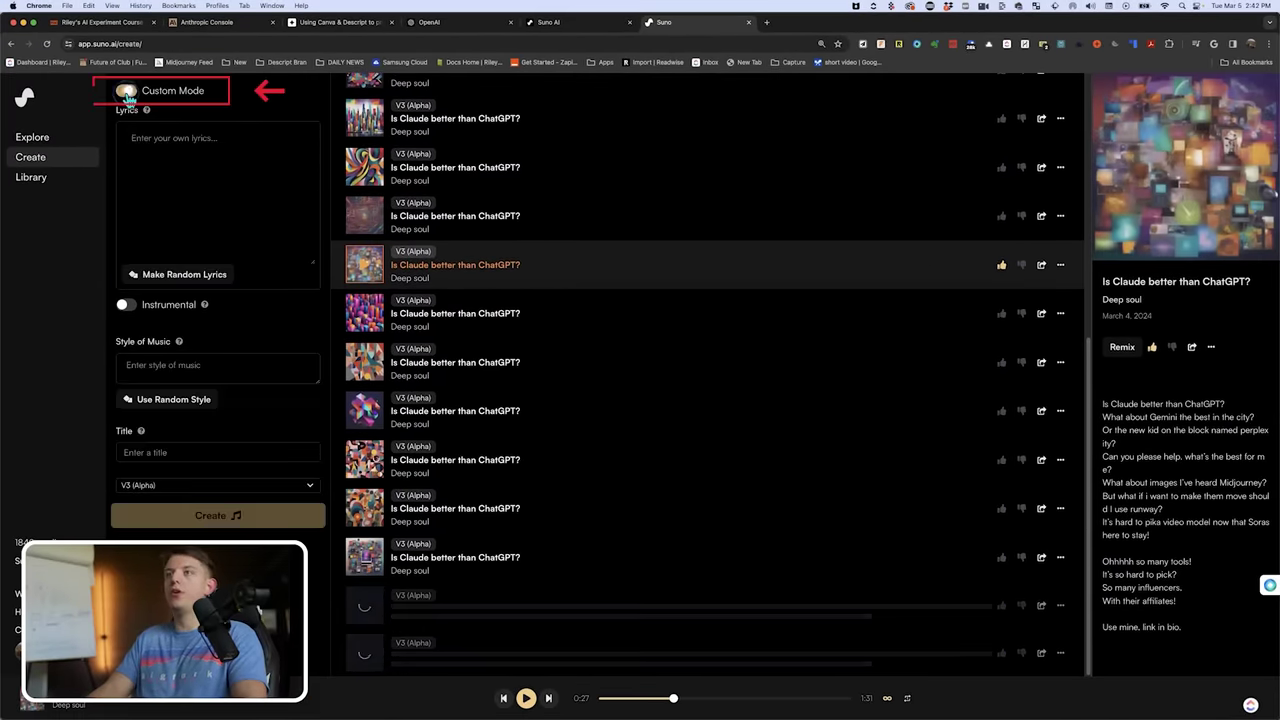
pyautogui.click(179, 143)
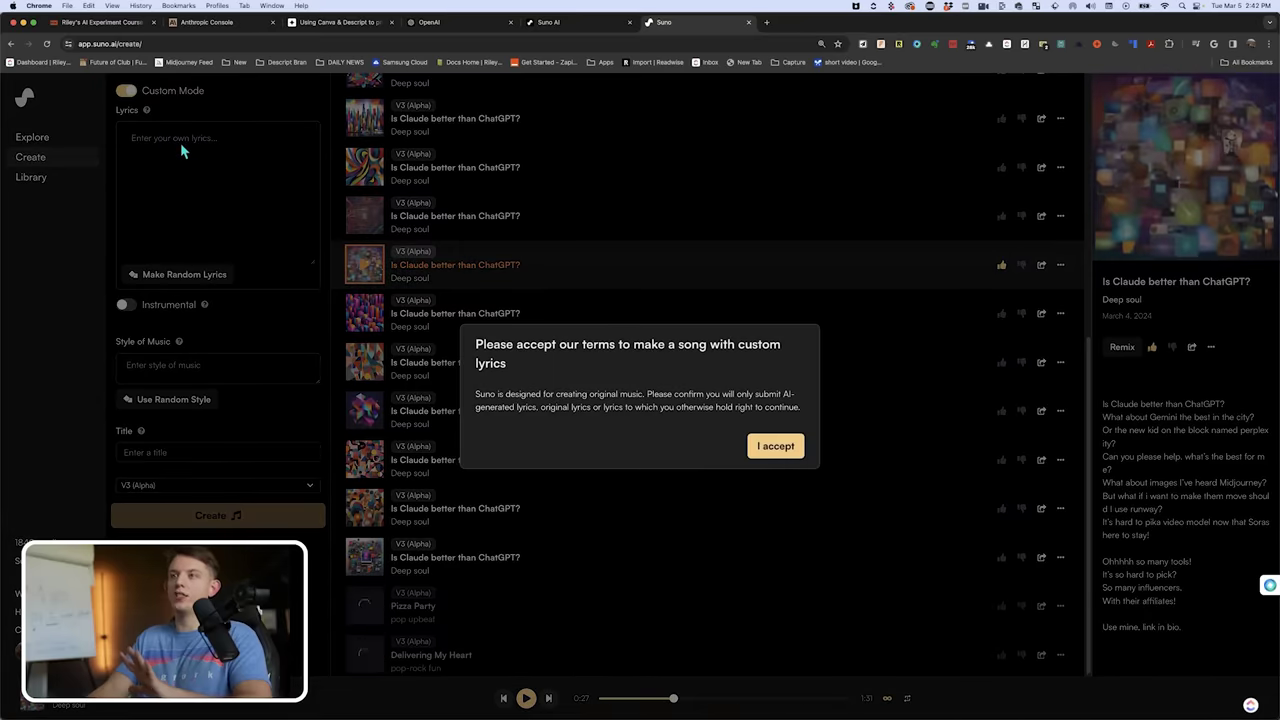
pyautogui.click(180, 142)
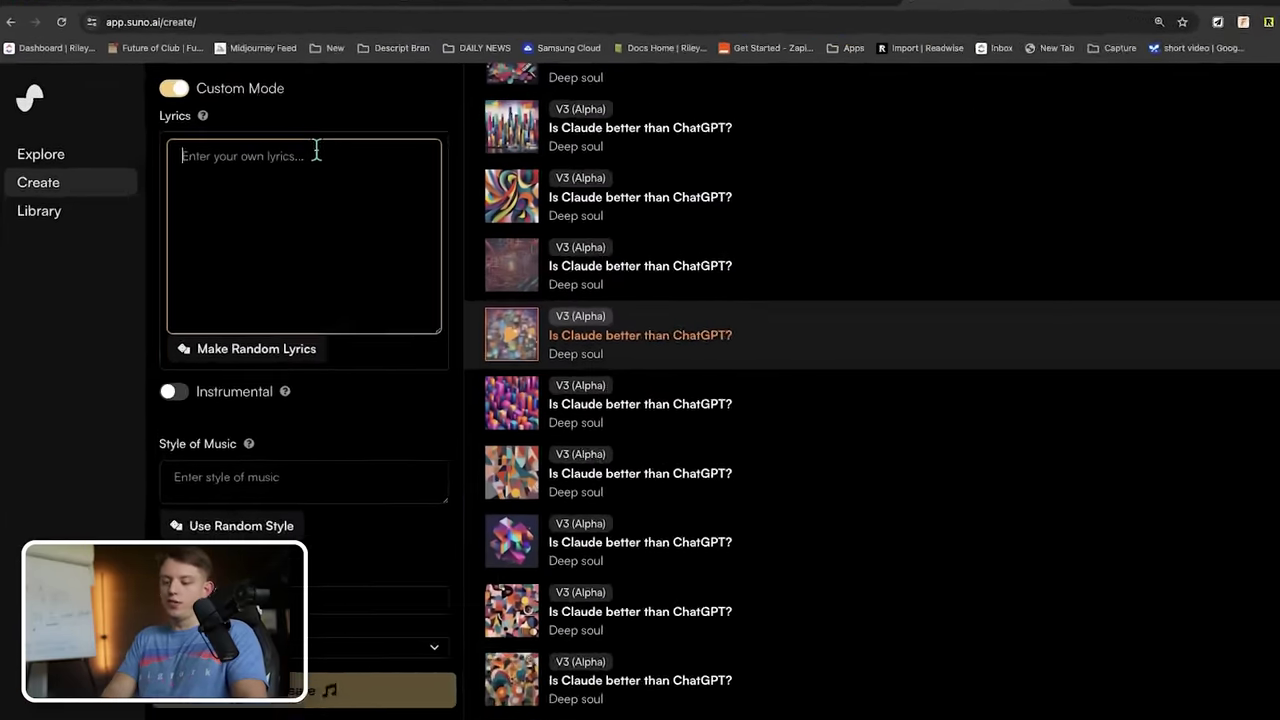
# - Enter the opening lyrics "I know this guy who sells pizzas" and "And he does seem a little strange" on separate lines
pyautogui.write('I know this guy wqh')
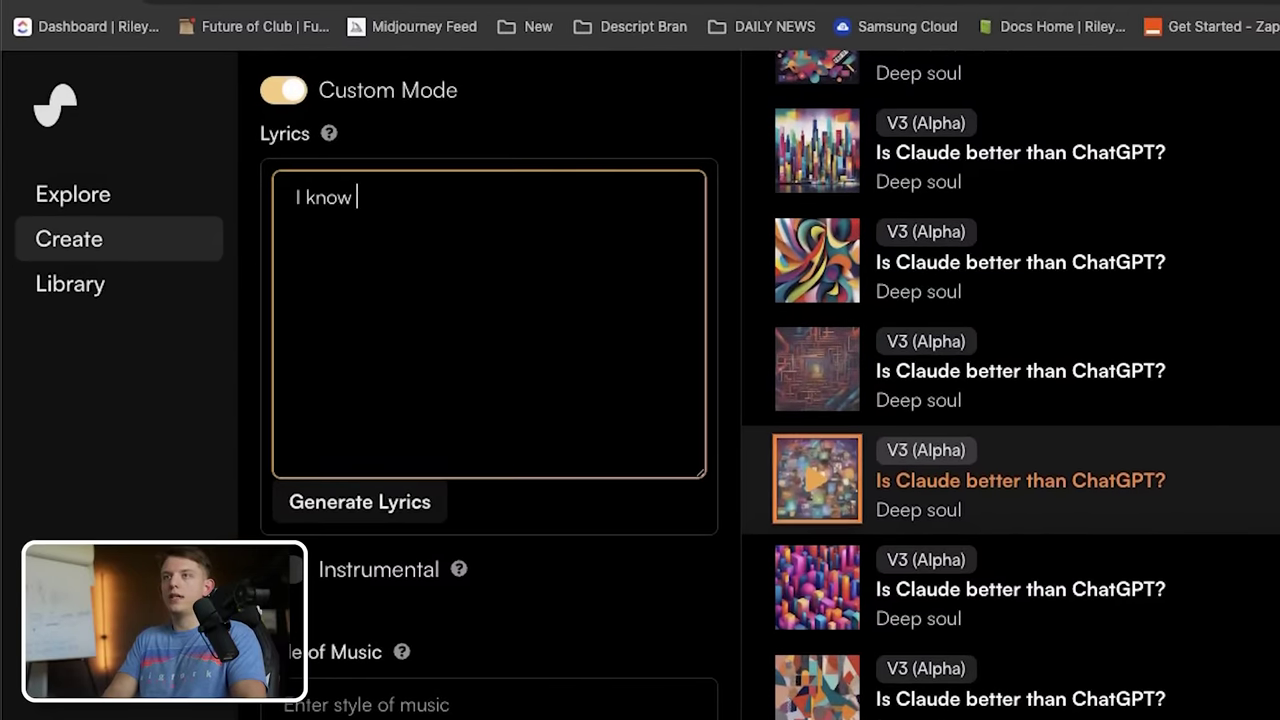
pyautogui.press('BackSpace')
pyautogui.press('BackSpace')
pyautogui.write('h')
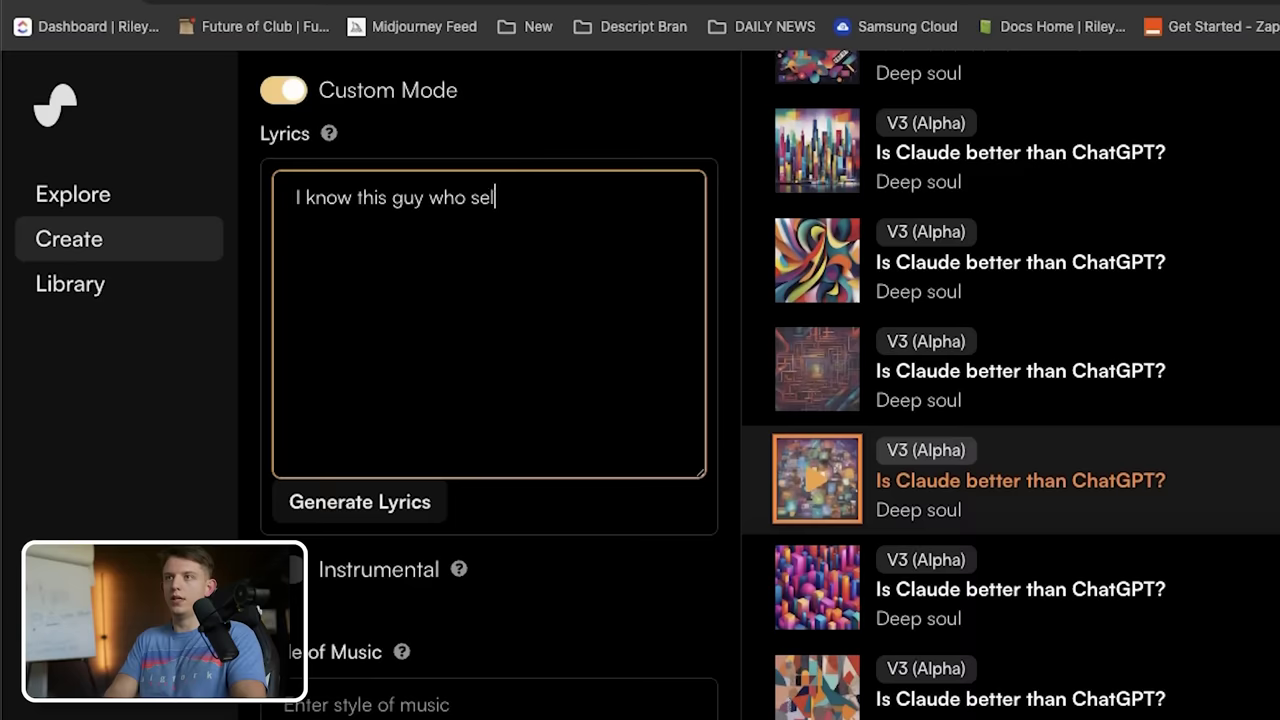
pyautogui.write('o sells pizz')
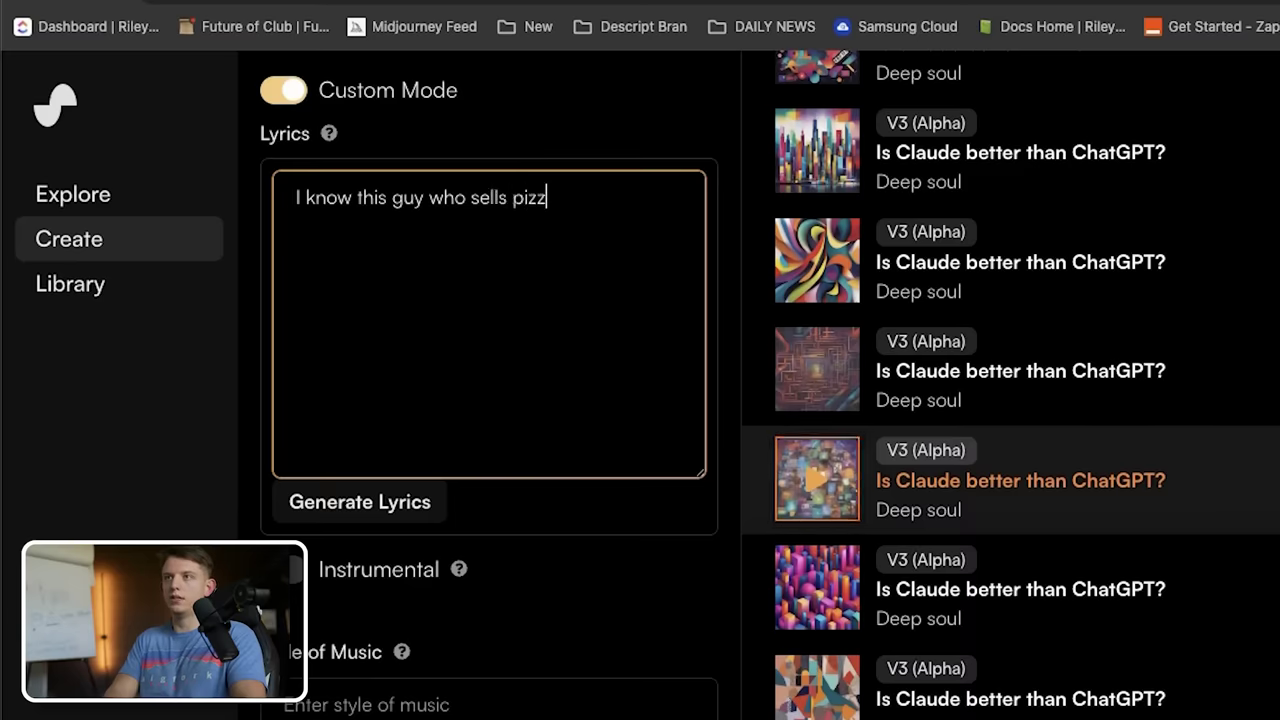
pyautogui.write('as')
pyautogui.press('Return')
pyautogui.write('And he does seem a little st')
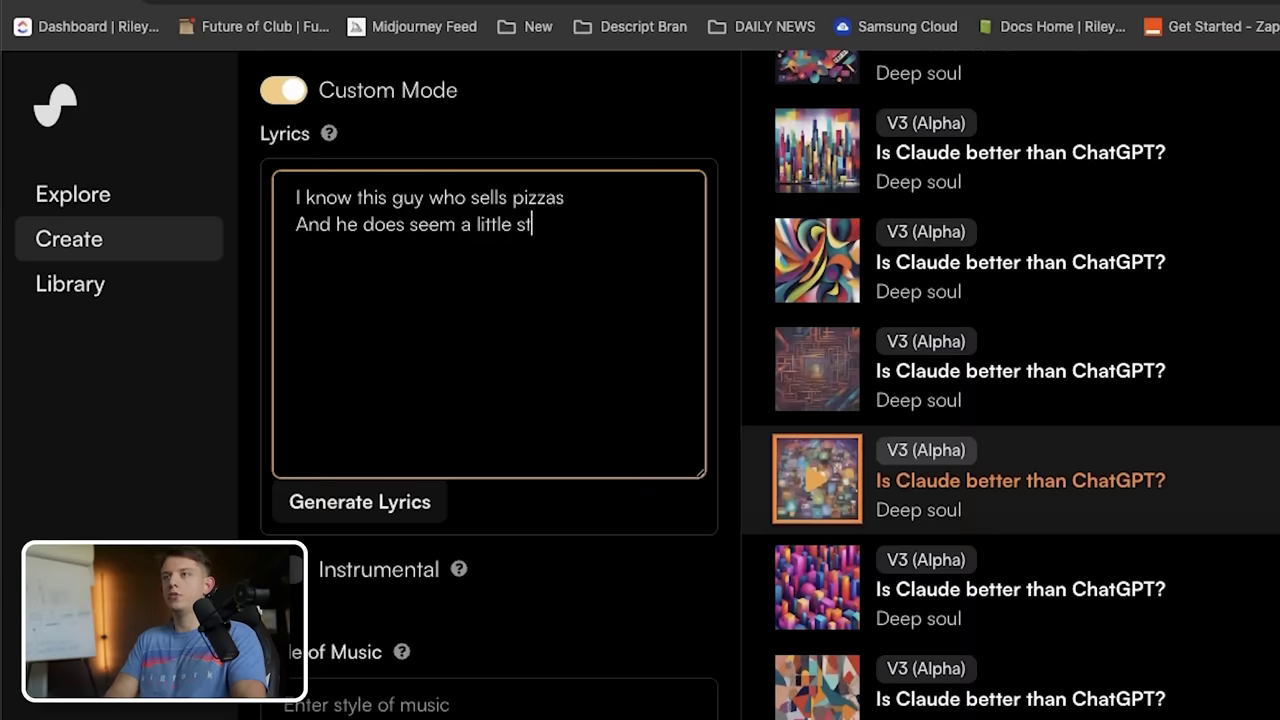
pyautogui.write('nge')
# - Add the lyric lines "And one day I ordered meat lovers" and "Little did I know, my life would change."
pyautogui.press('Return')
pyautogui.write('And one day I ordered meat lovers')
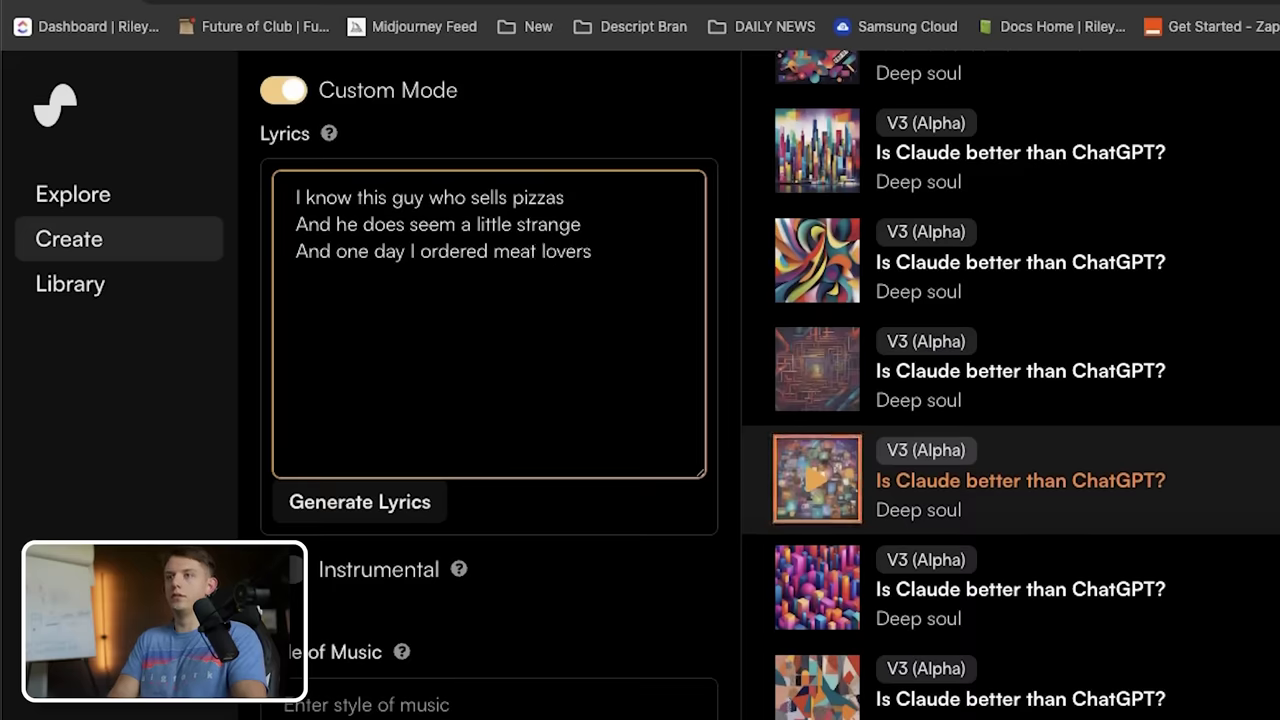
pyautogui.write('Little did I know, my life would change.')
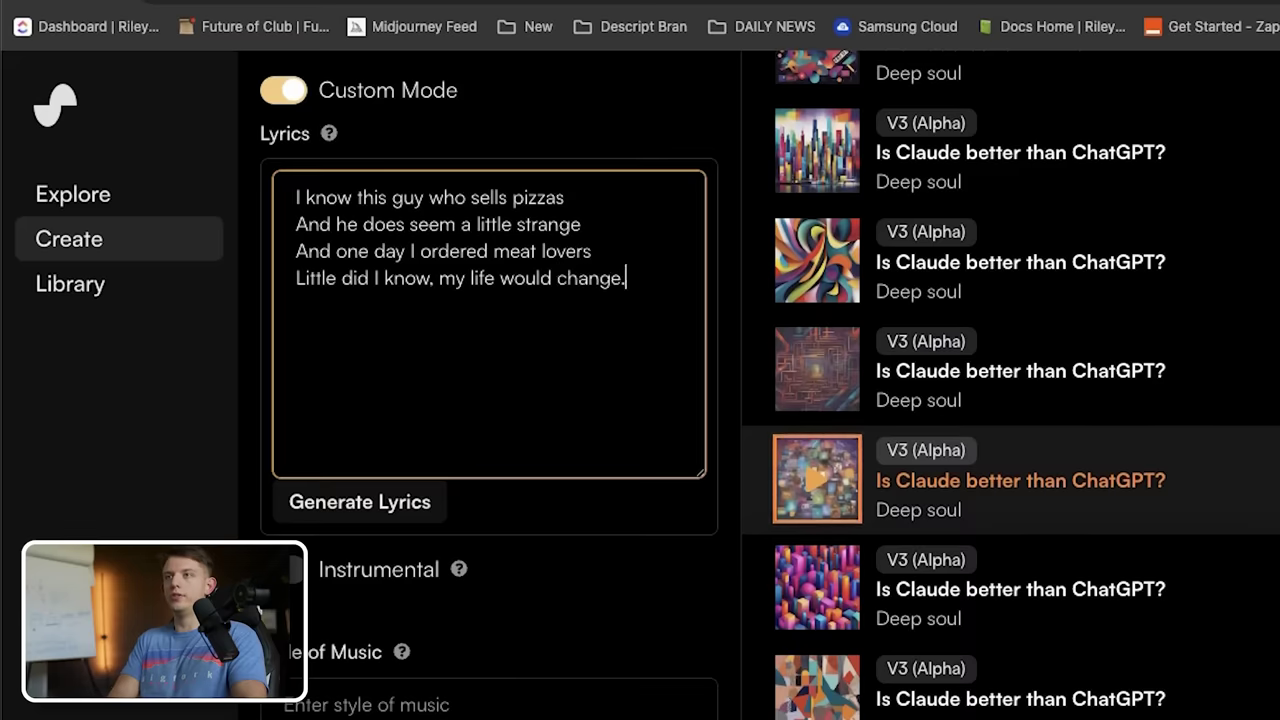
# - After a blank line, add the lyrics "Ohhhhhhhhh Pizza guy." and "Why'd you have to bring a macheti"
pyautogui.press('Return')
pyautogui.press('Return')
pyautogui.write('Ohhhhhhhhhh Pizza')
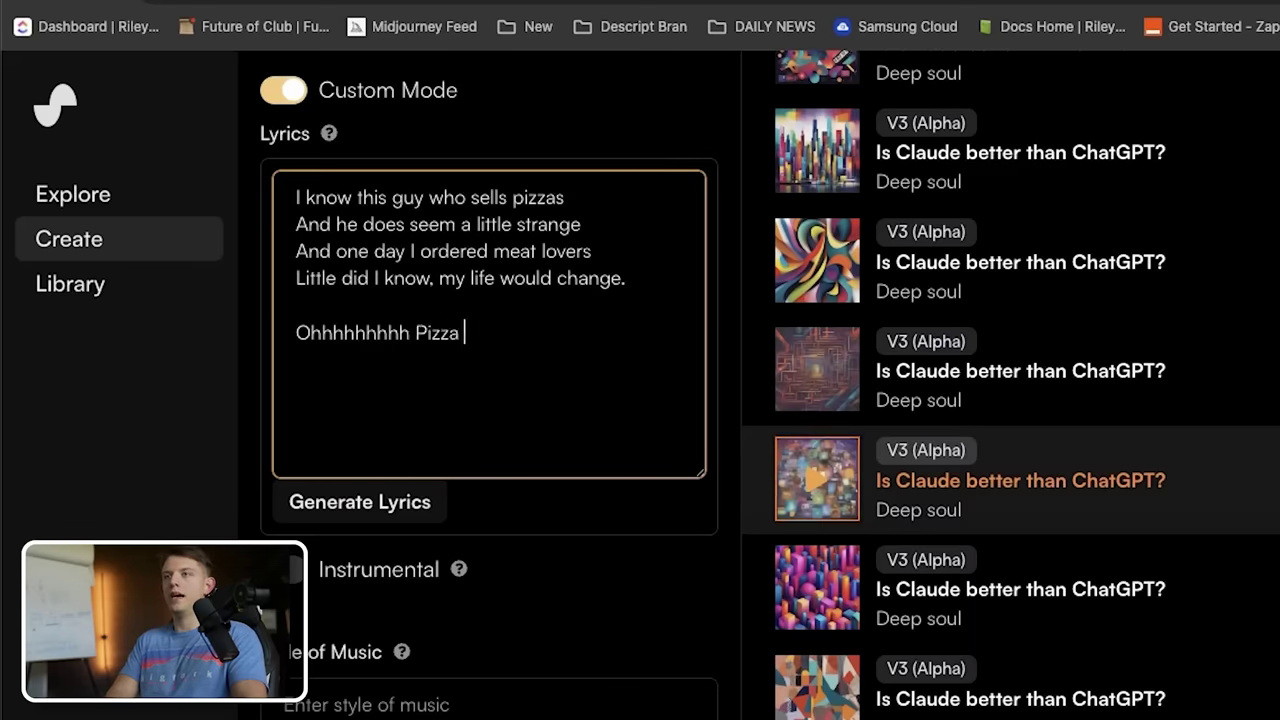
pyautogui.write('.')
pyautogui.press('Return')
pyautogui.write("Why'd")
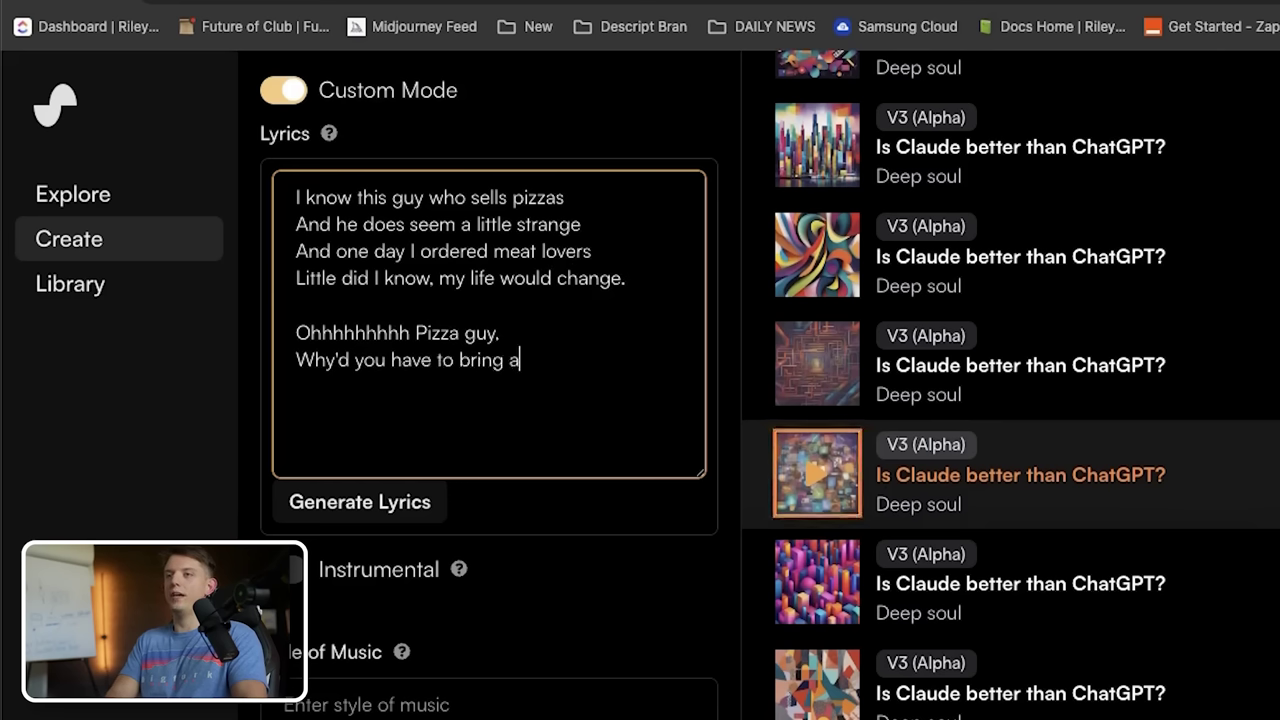
pyautogui.write('you have to bring a macheti')
# - After a blank line, finish the lyrics with "Ohhhhhhhhh Pizza guy" and "I wish youda never met me."
pyautogui.press('Return')
pyautogui.press('Return')
pyautogui.write('Oh')
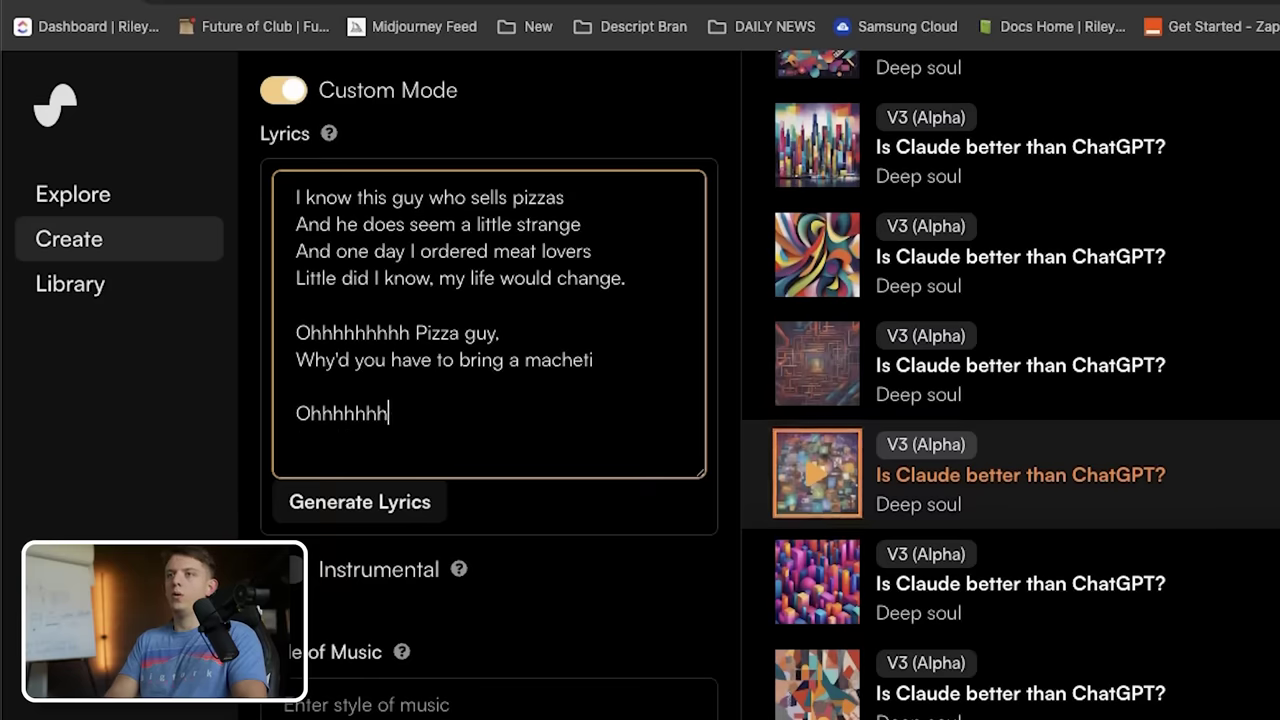
pyautogui.write('hhhhhhhh Pizza guy')
pyautogui.press('Return')
pyautogui.write('I wish youda never met me.')
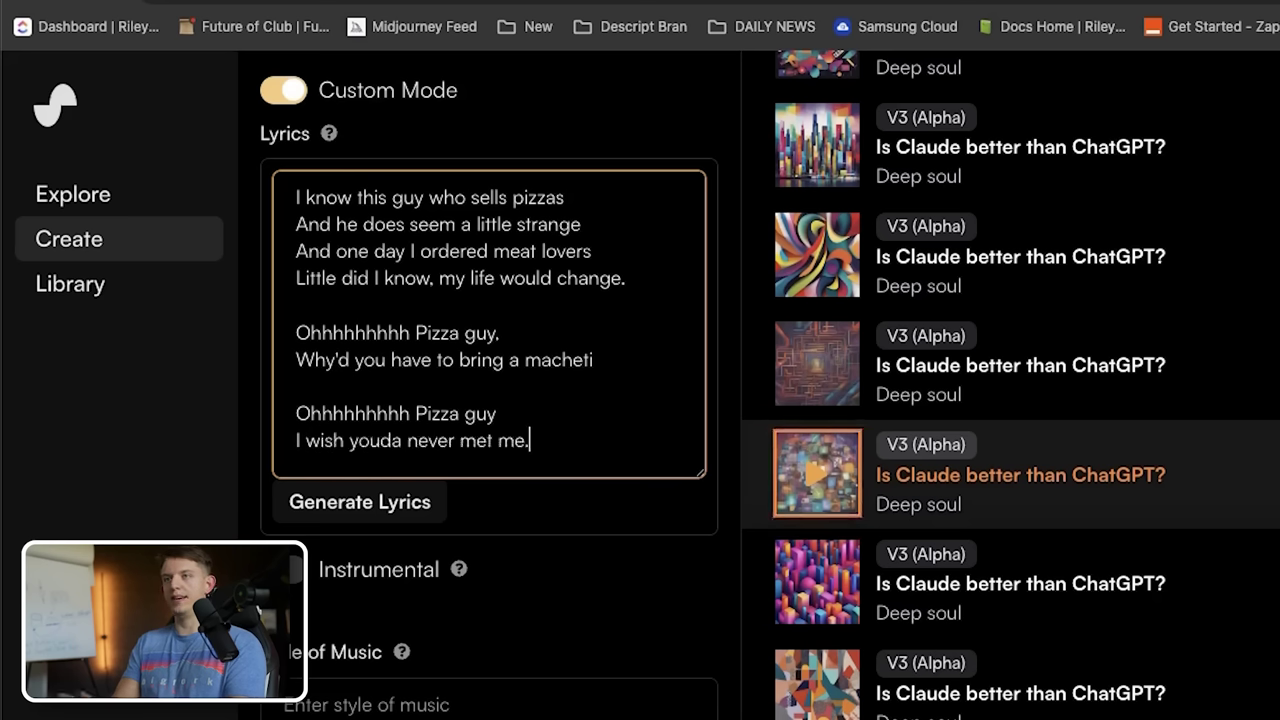
# - Set the style of music to "Deep Soul" for the custom pizza song
pyautogui.click(430, 703)
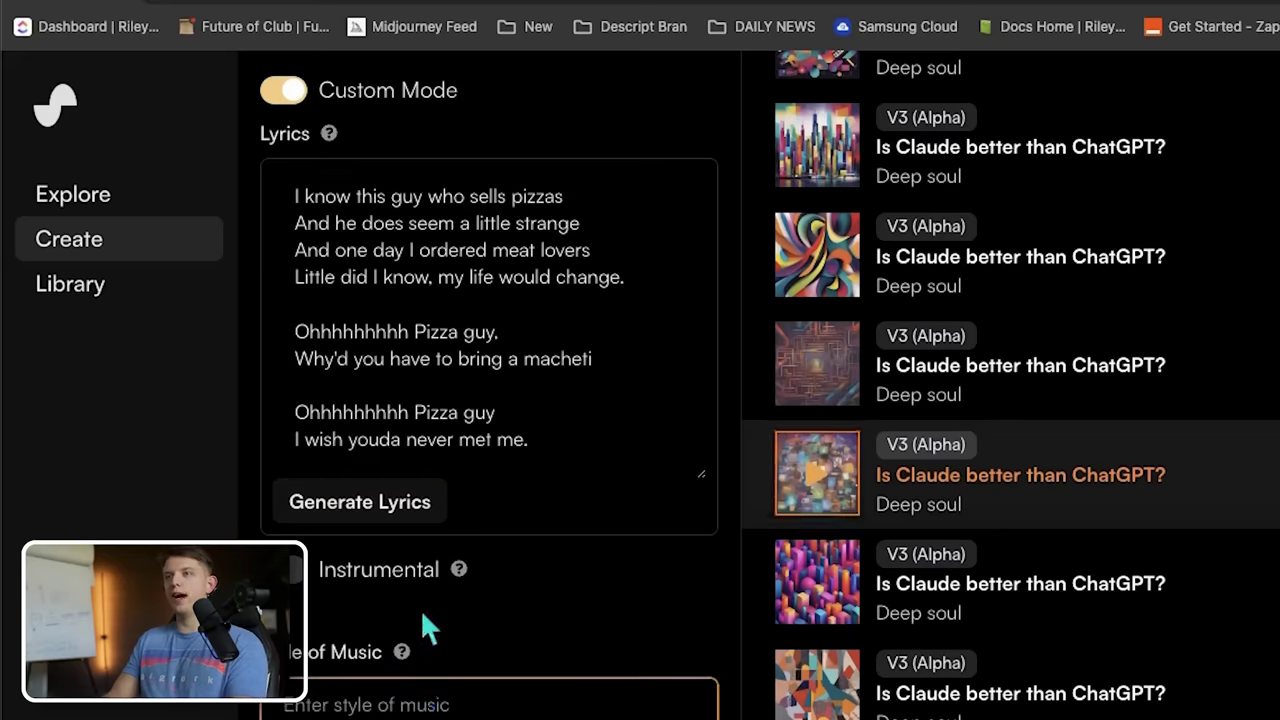
pyautogui.moveTo(568, 430)
pyautogui.mouseDown()
pyautogui.moveTo(309, 166)
pyautogui.moveTo(517, 246)
pyautogui.moveTo(577, 432)
pyautogui.mouseUp()
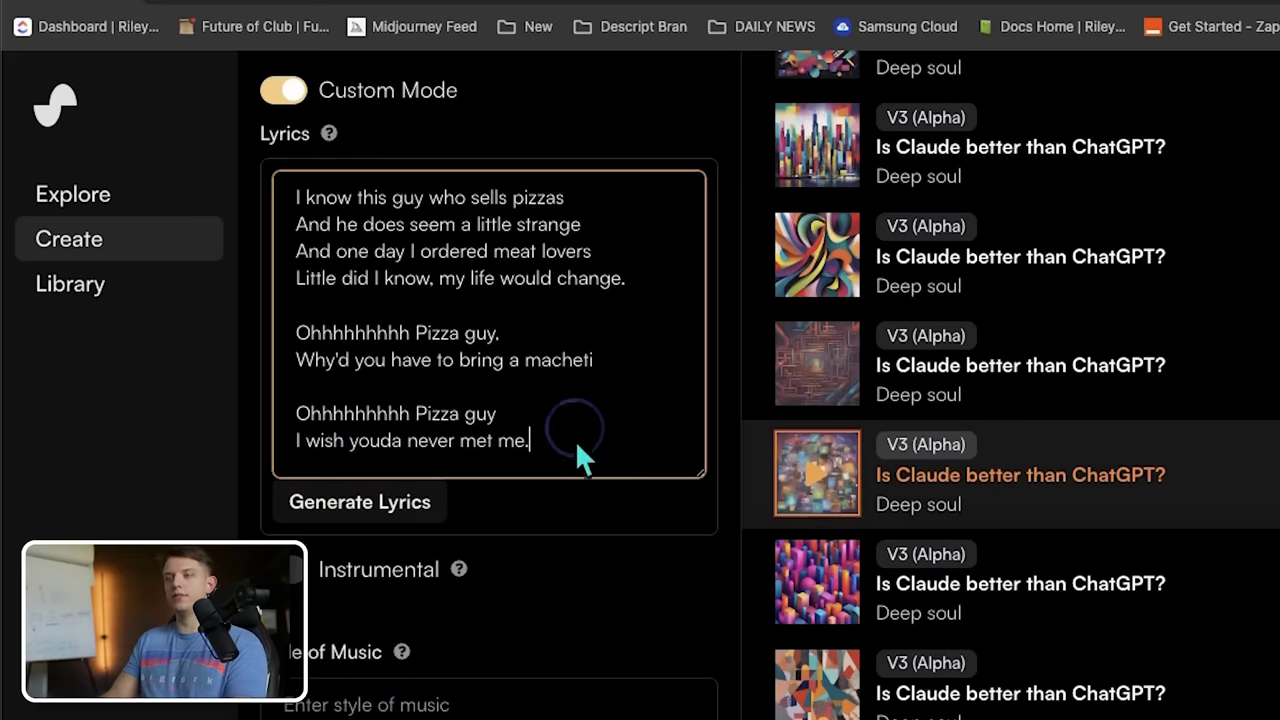
pyautogui.click(511, 606)
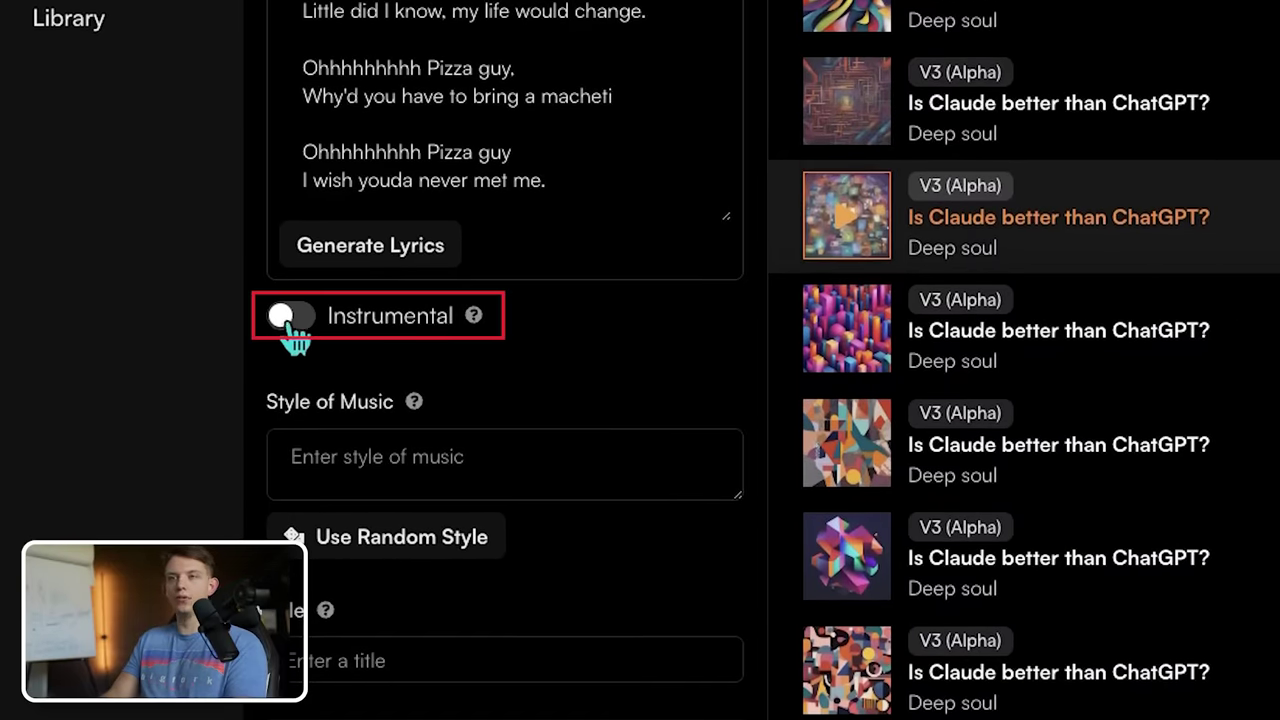
pyautogui.press('Tab')
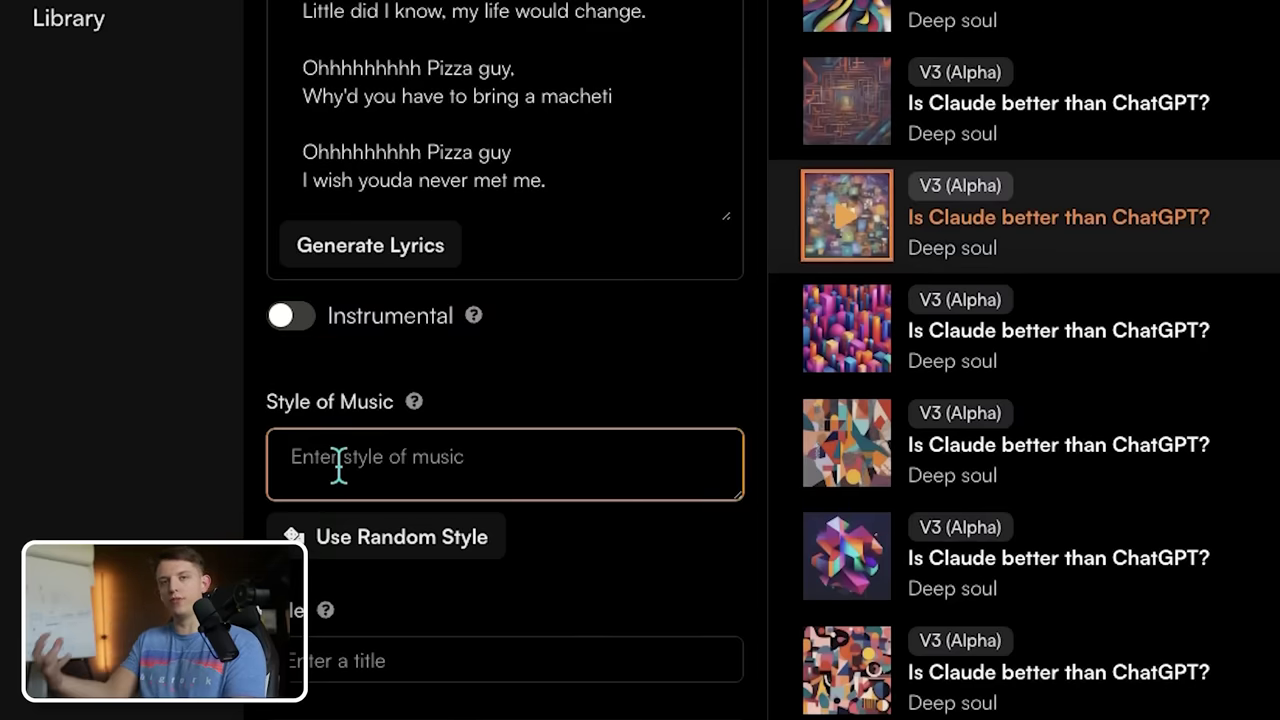
pyautogui.write('Deep')
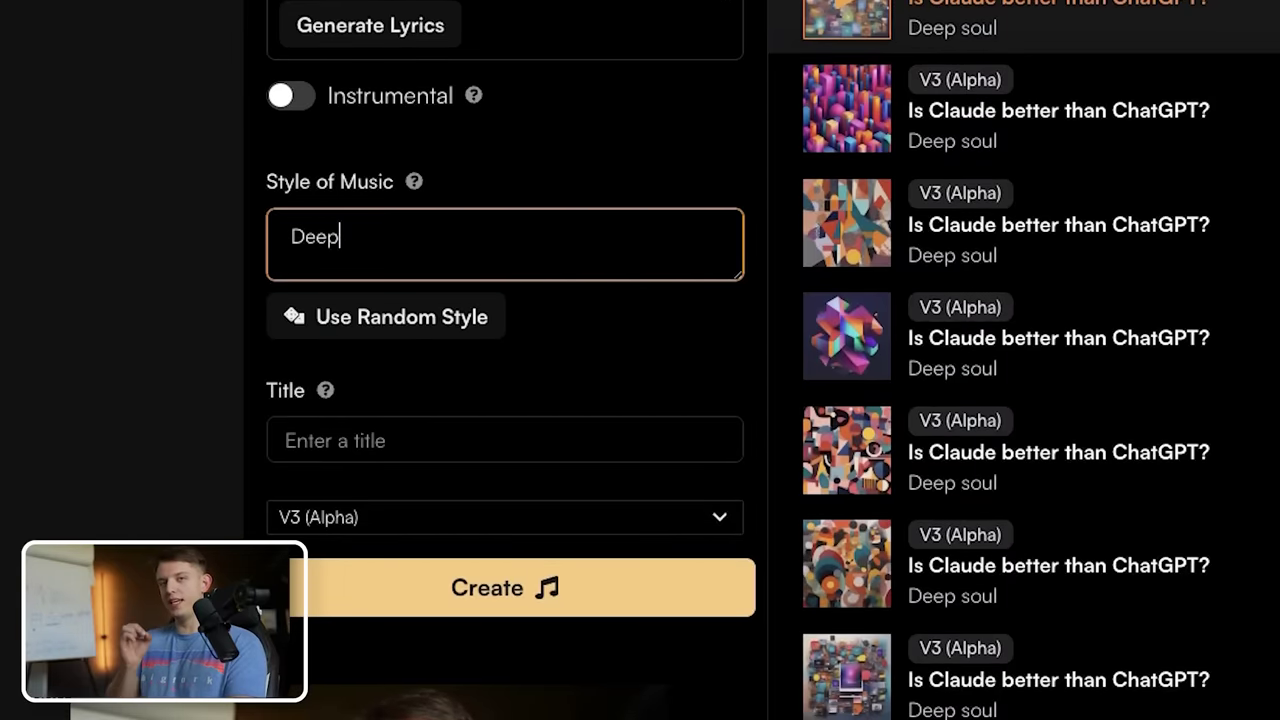
pyautogui.write(' Soul')
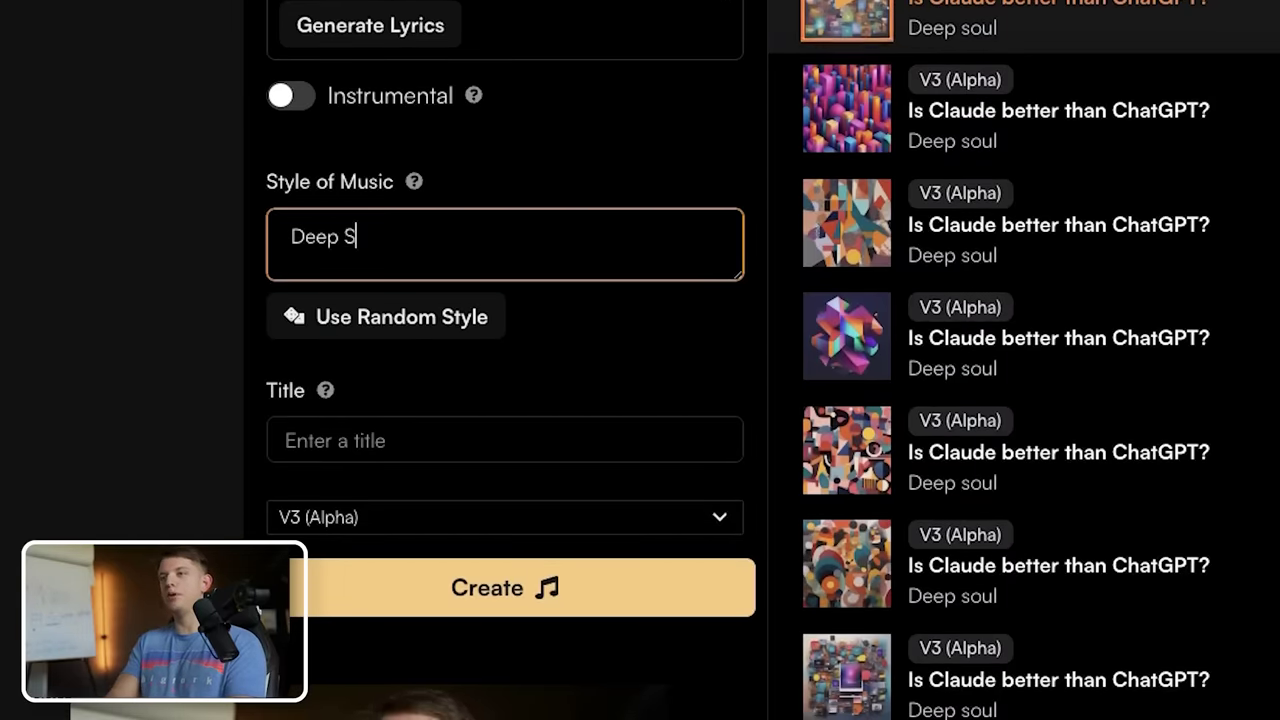
pyautogui.click(565, 395)
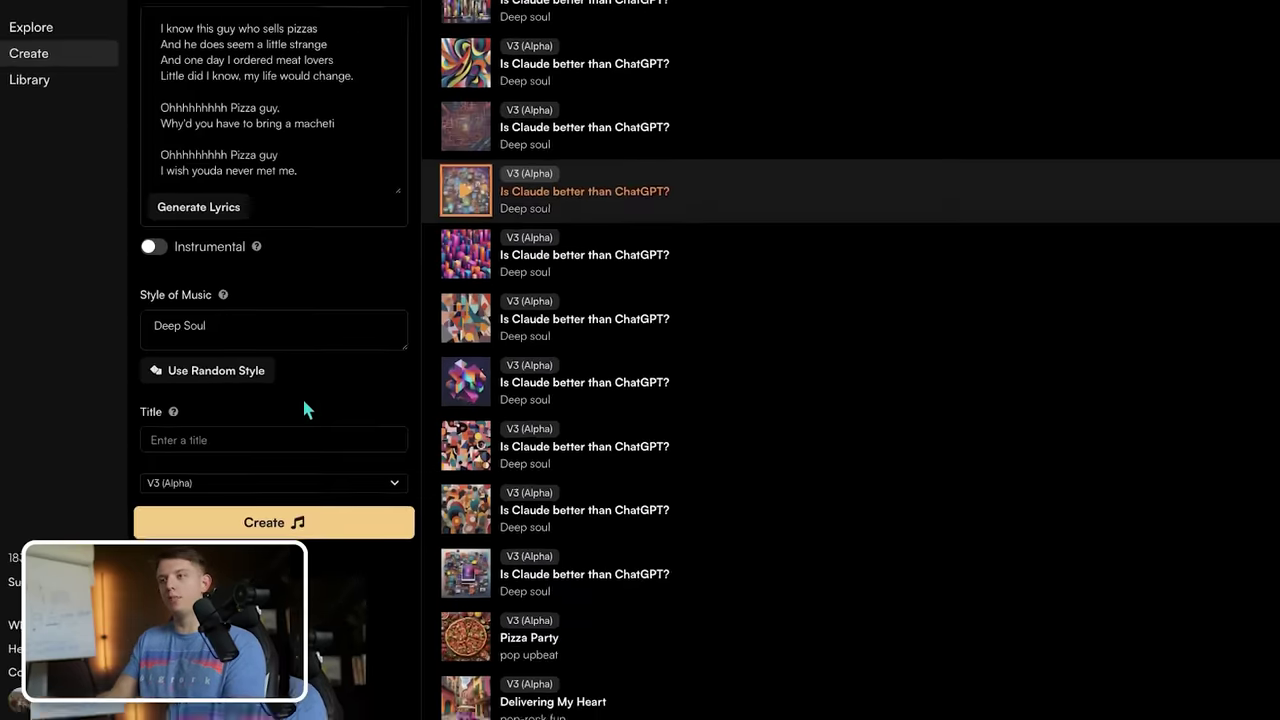
# - Create the custom song twice and play the liked Deep Soul version of "I know this guy who sells pizzas"
pyautogui.click(505, 600)
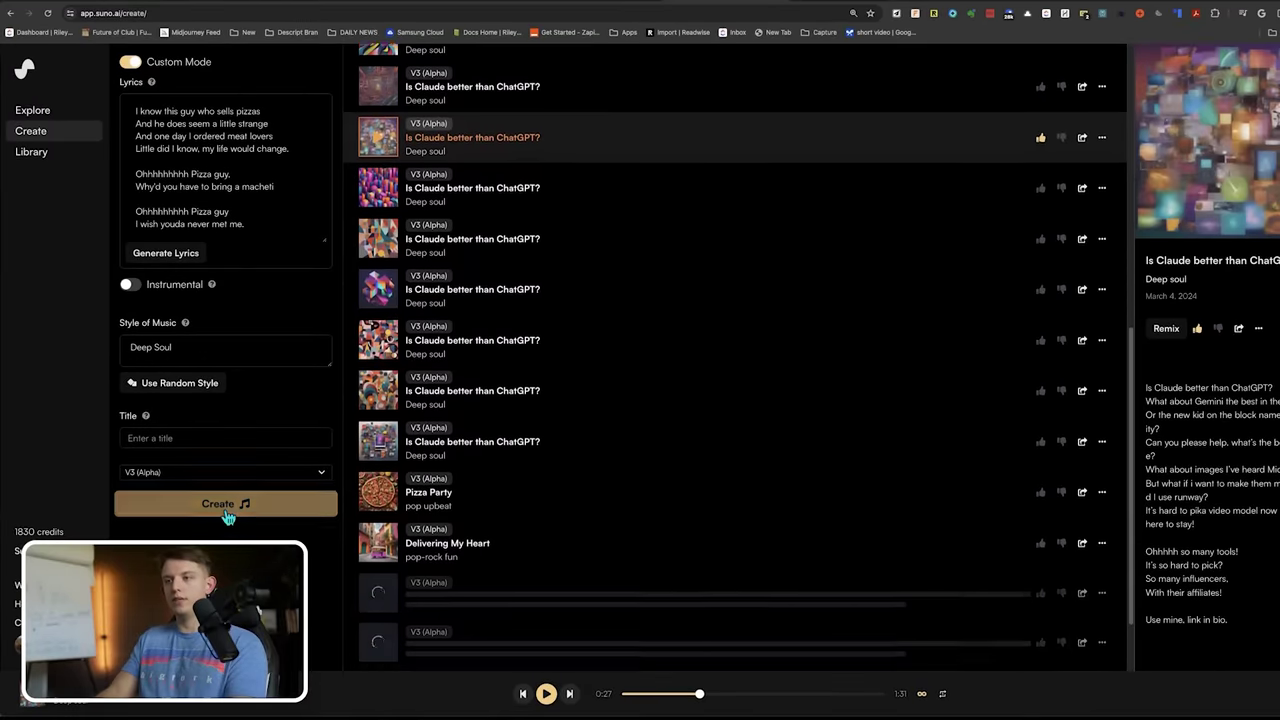
pyautogui.click(226, 512)
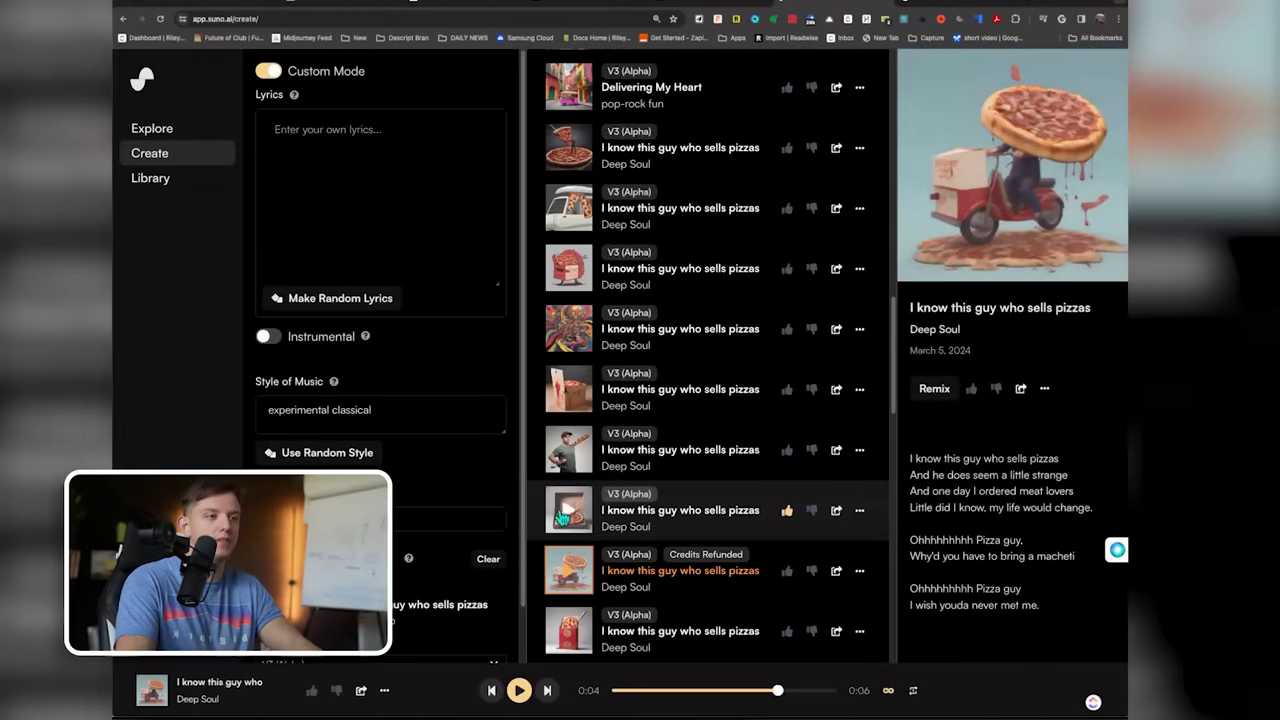
pyautogui.click(568, 514)
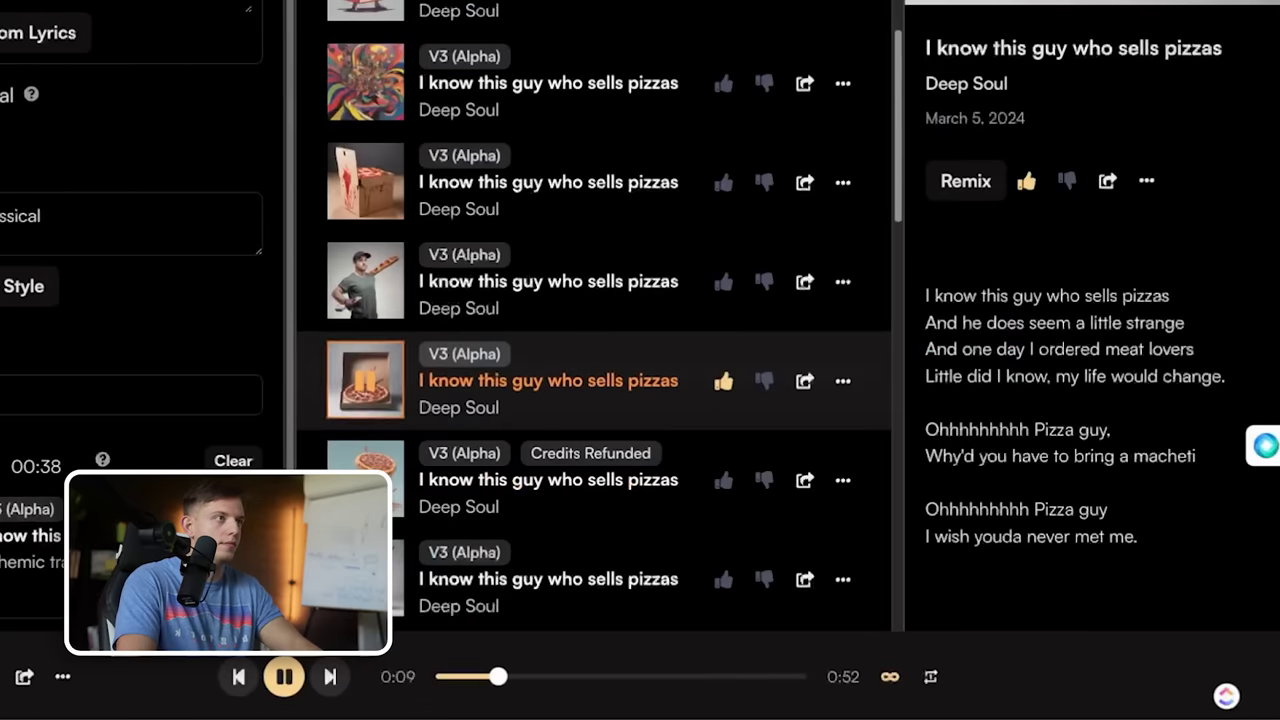
# - Continue from the Deep Soul version of "I know this guy who sells pizzas" that has the colourful abstract cover
pyautogui.scroll(-5, 600, 300)
pyautogui.scroll(-5, 600, 320)
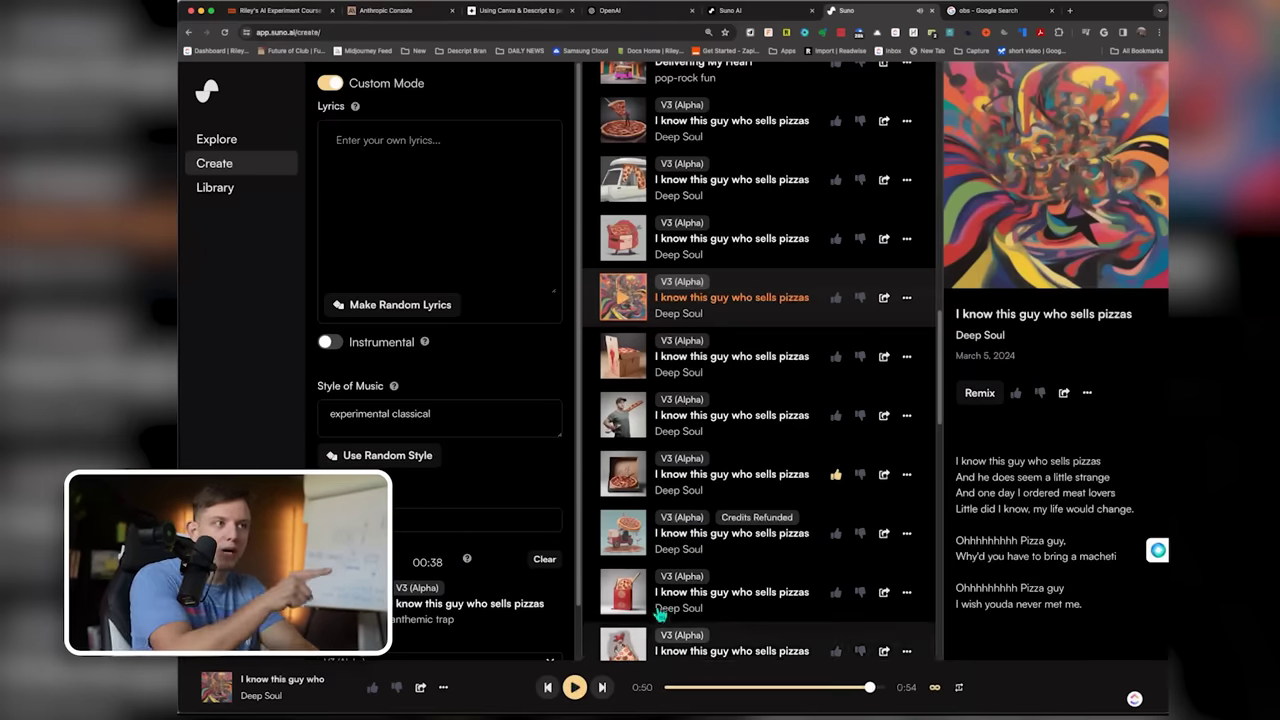
pyautogui.click(907, 298)
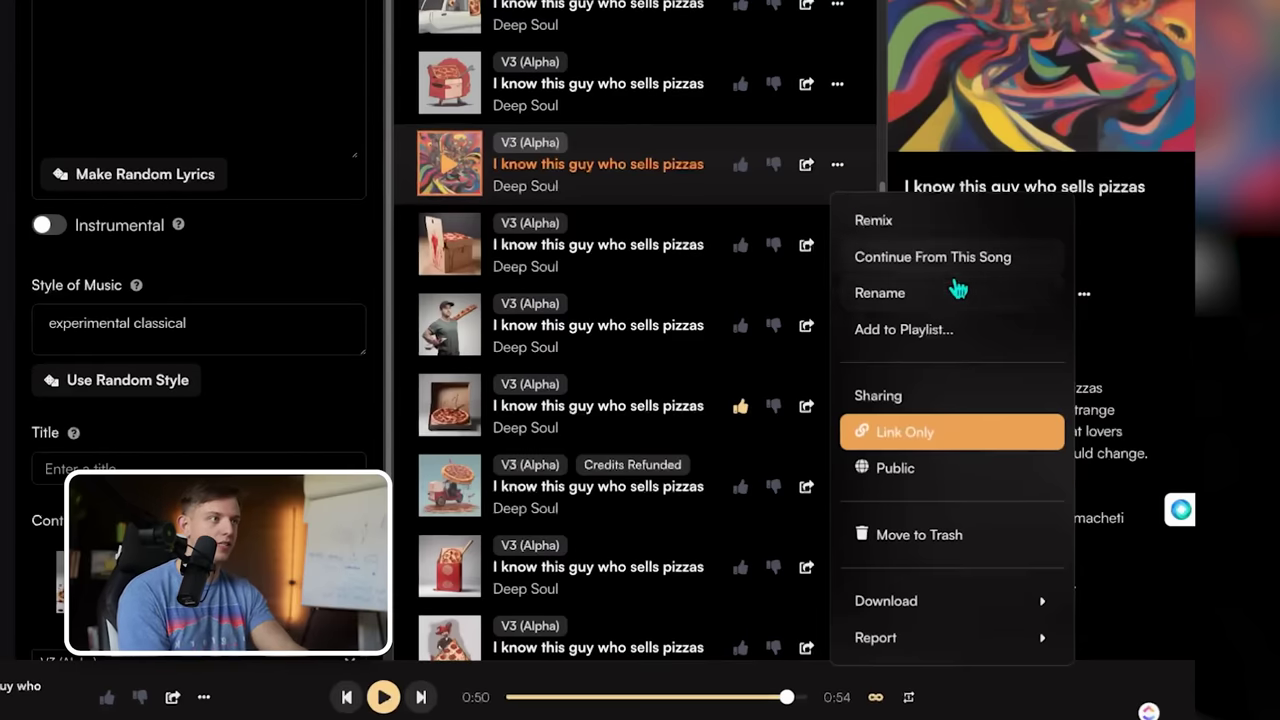
pyautogui.click(950, 272)
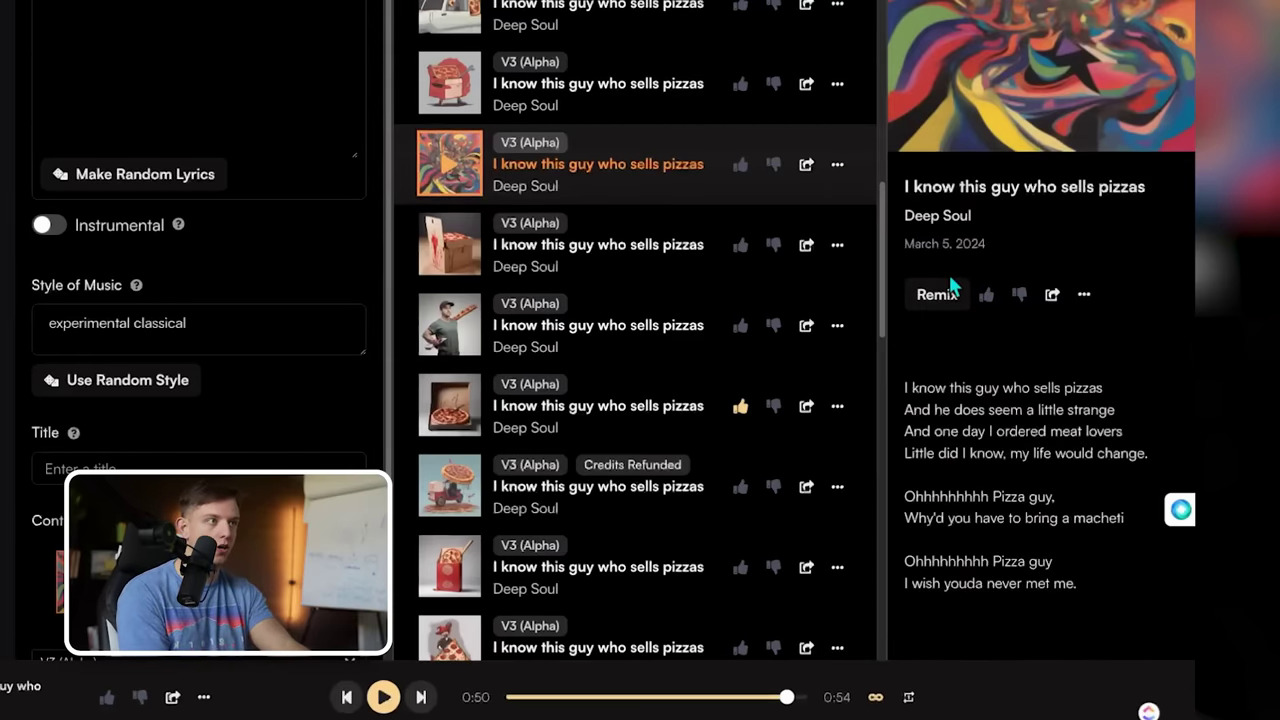
pyautogui.click(838, 166)
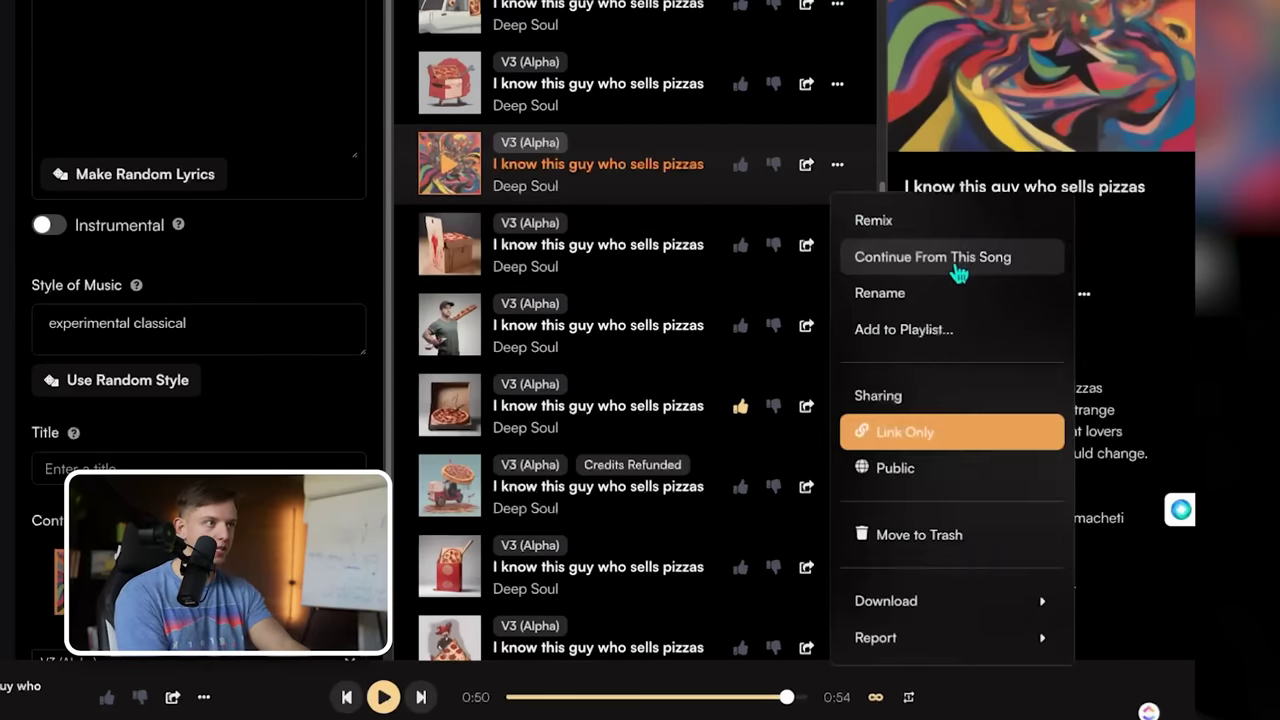
pyautogui.click(200, 229)
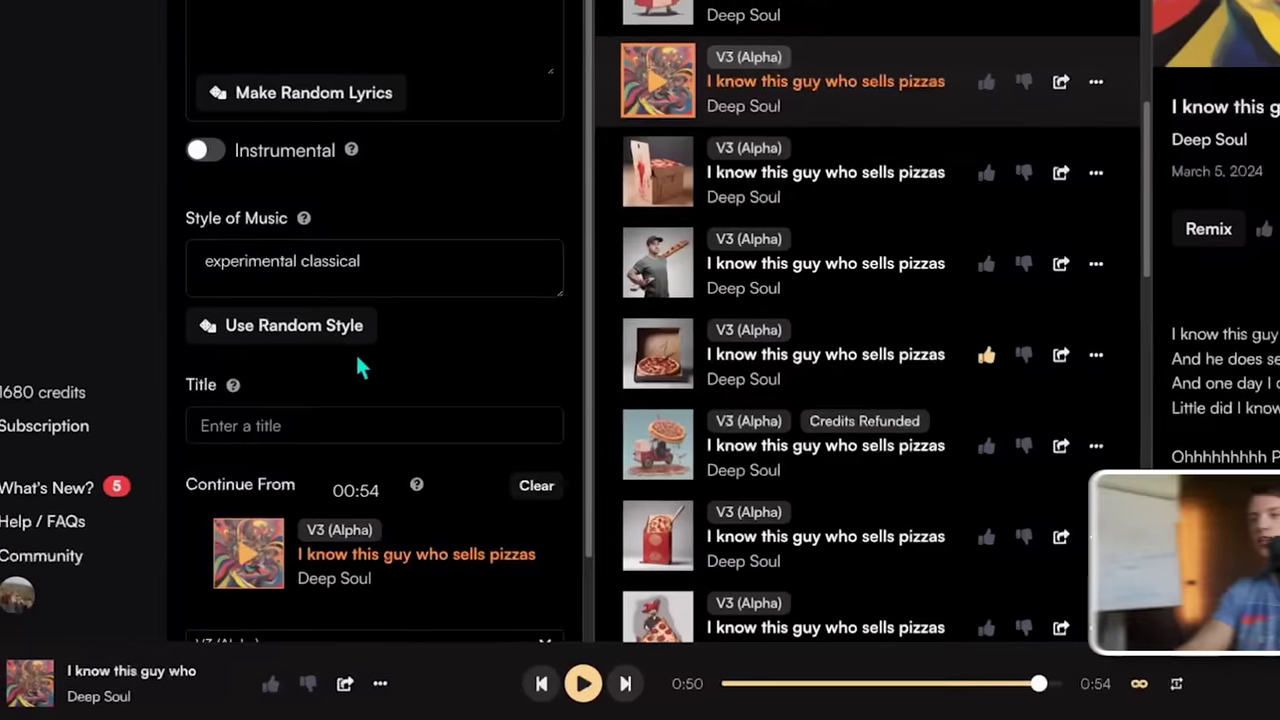
# - Enter the continuation lyrics "Ohhh I should of just got wendy's" and "ohhhhhhhhh why didn't I go to wendy's" on separate lines
pyautogui.scroll(-1, 390, 350)
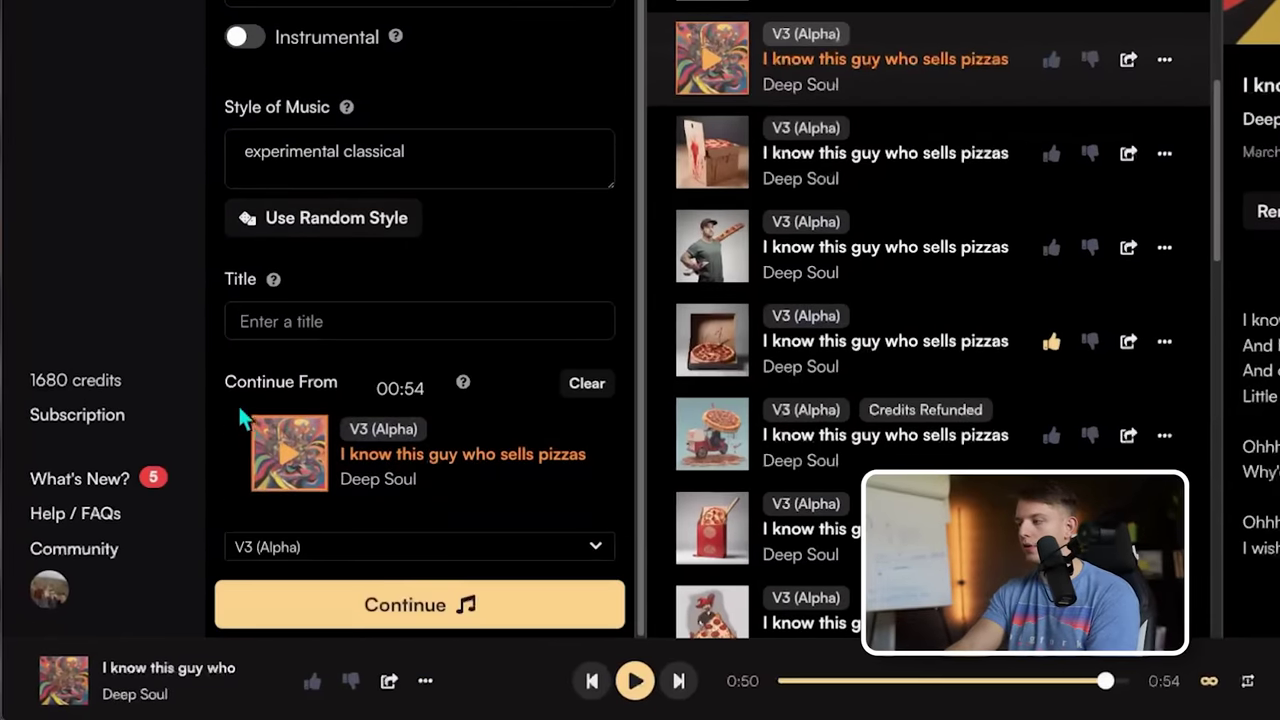
pyautogui.scroll(1, 403, 449)
pyautogui.click(311, 135)
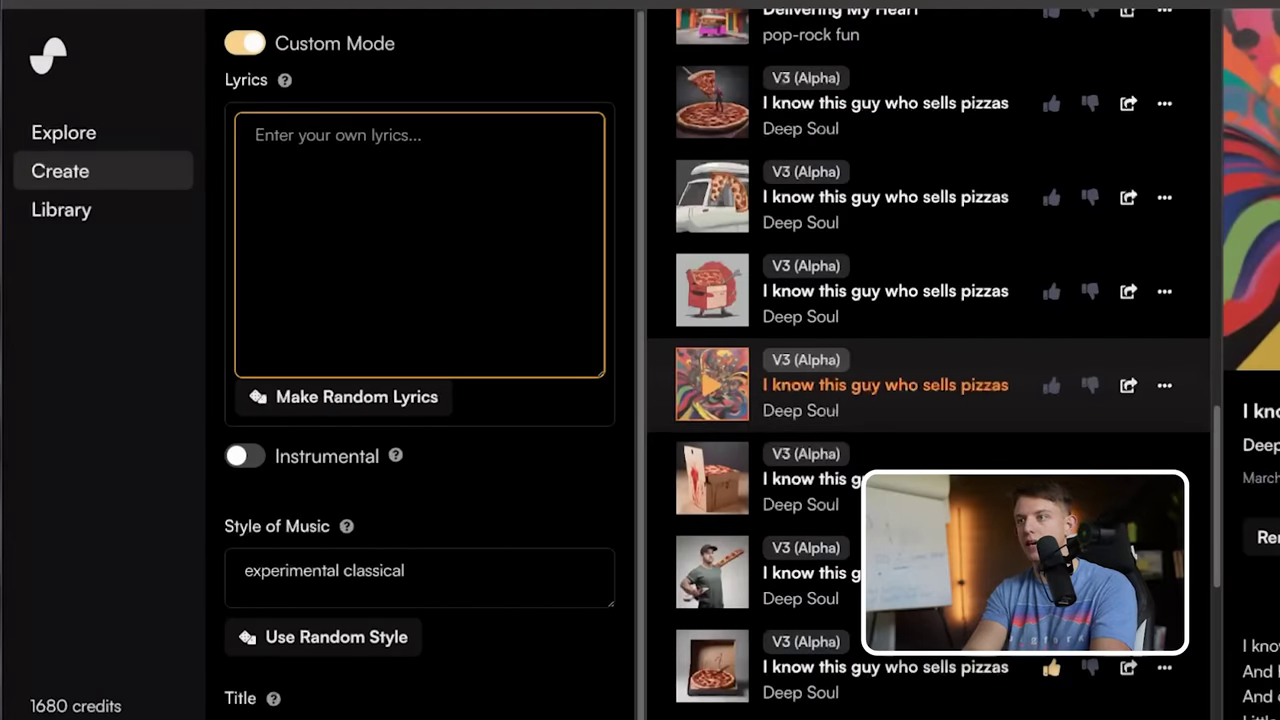
pyautogui.write("Ohhh I should of just got wendy's")
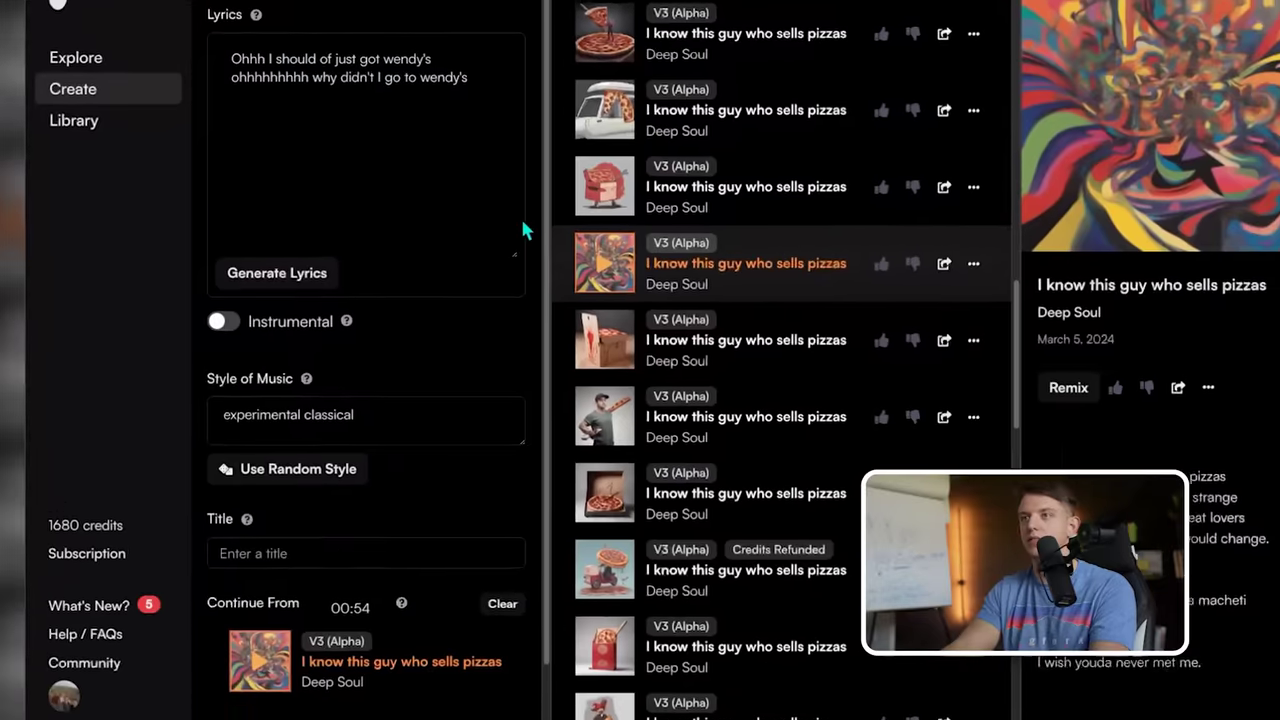
# - Generate several continuations of the song in the experimental classical style with the V3 (Alpha) model
pyautogui.scroll(-2, 635, 390)
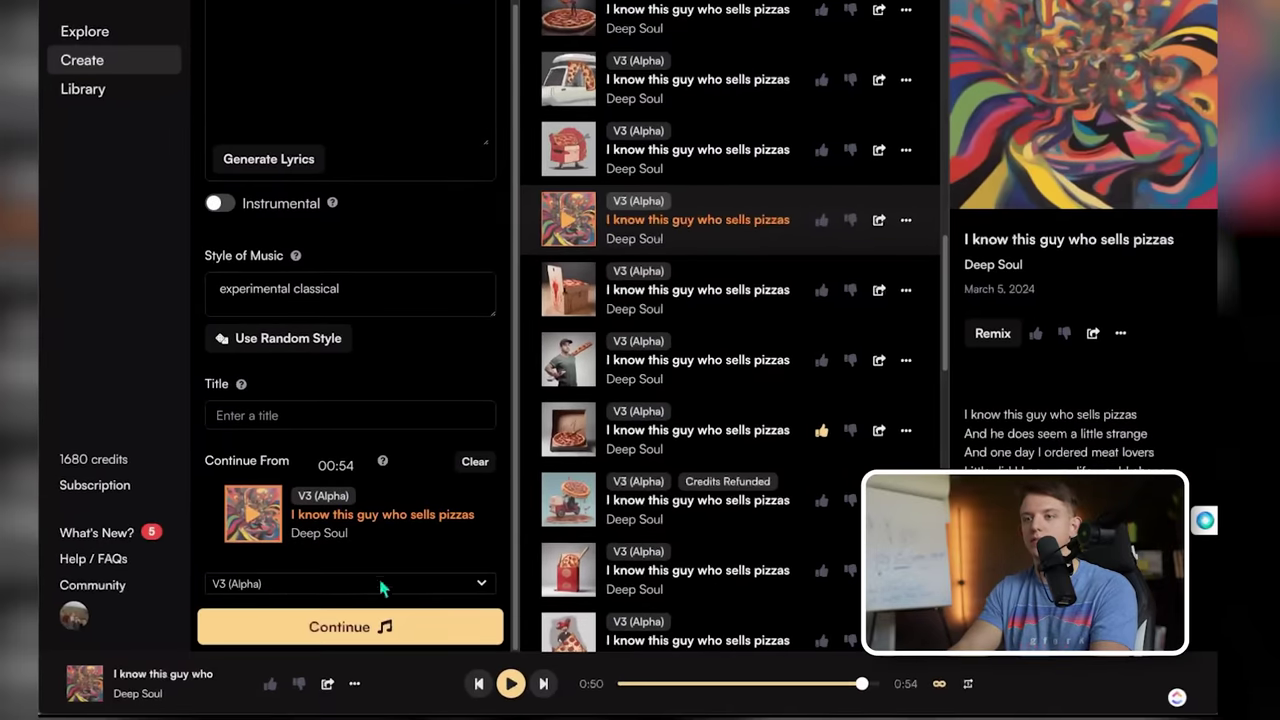
pyautogui.click(381, 630)
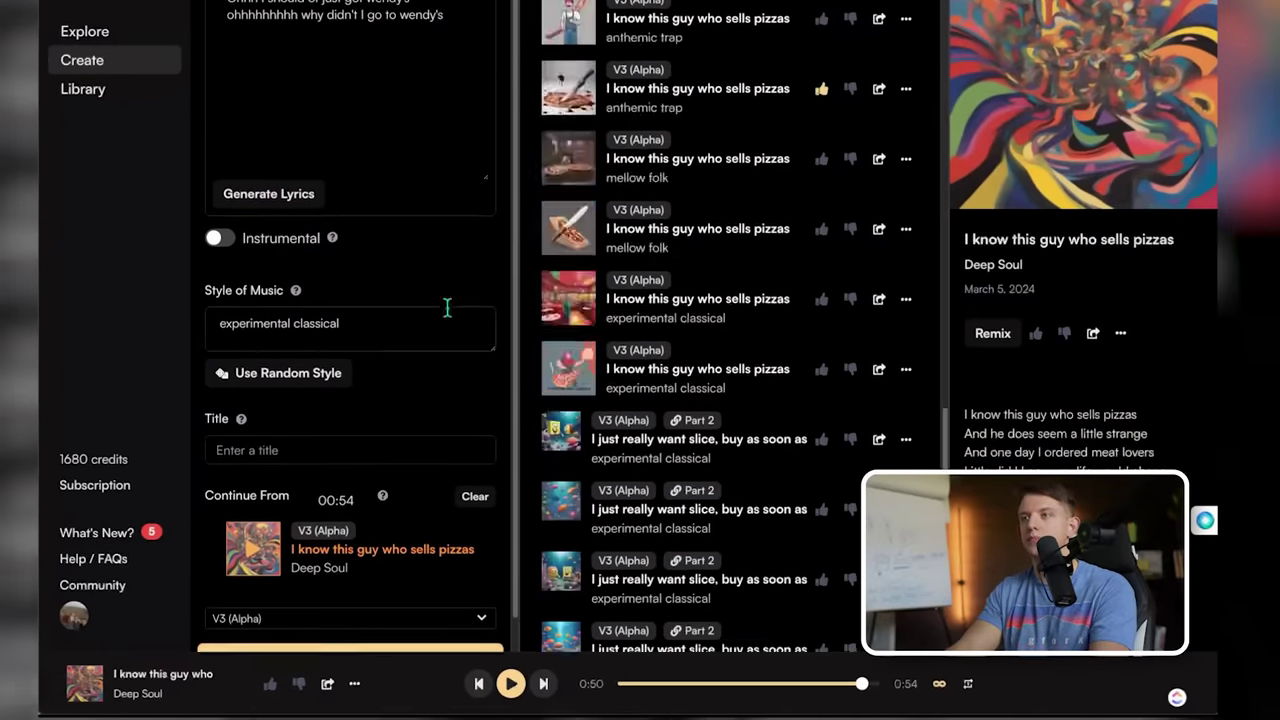
pyautogui.click(343, 630)
pyautogui.click(347, 632)
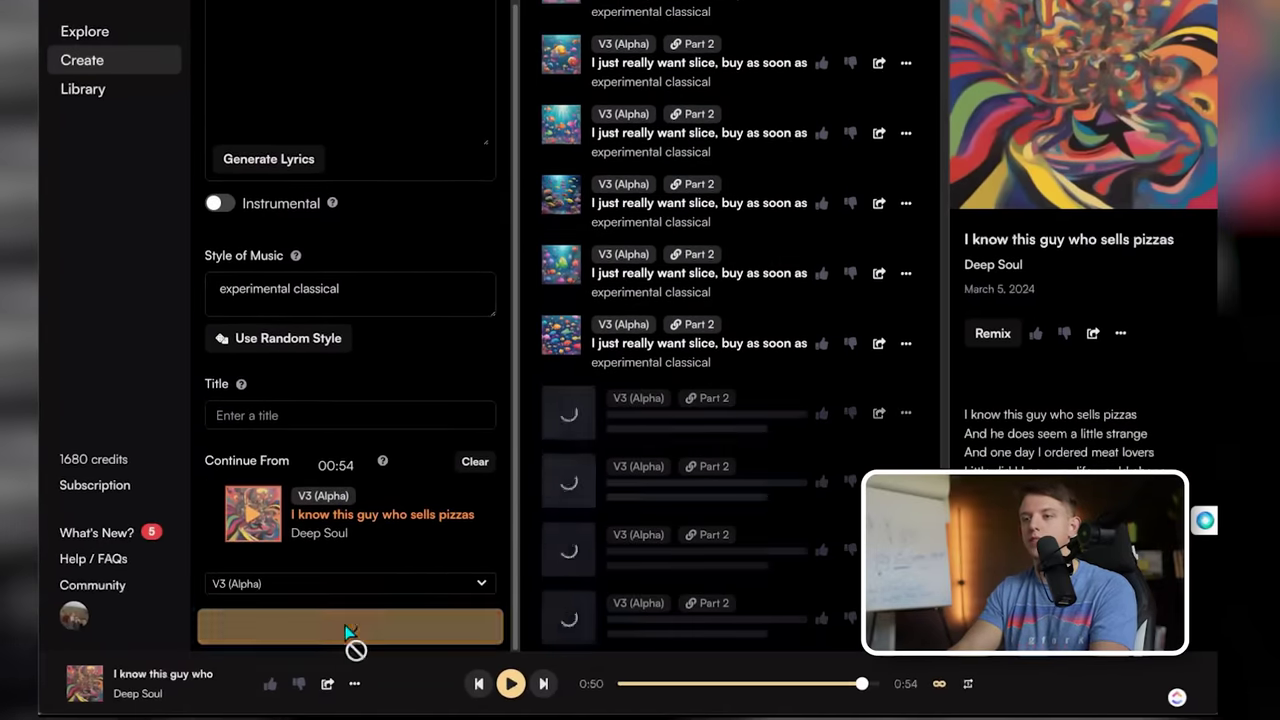
pyautogui.click(347, 630)
pyautogui.click(347, 630)
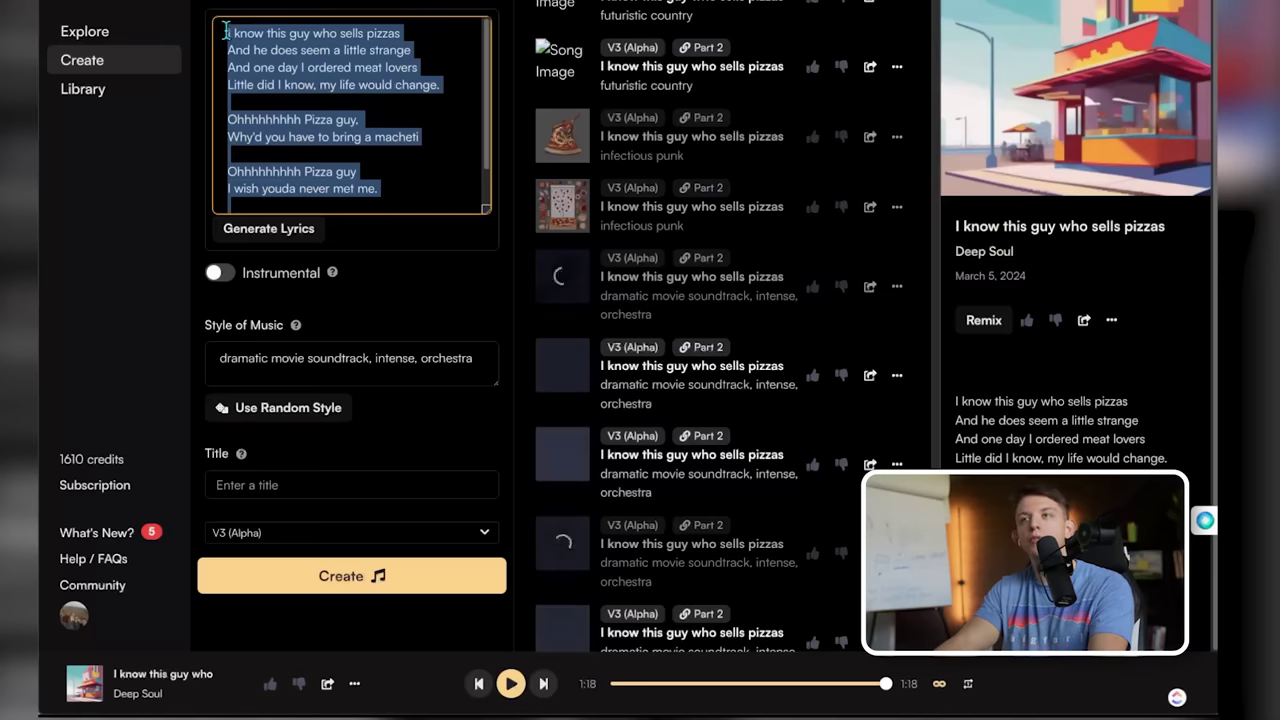
# - Create a song from the complete pizza lyrics, including the Wendy's lines, in the random style "mellow opera"
pyautogui.click(226, 32)
pyautogui.scroll(-2, 249, 90)
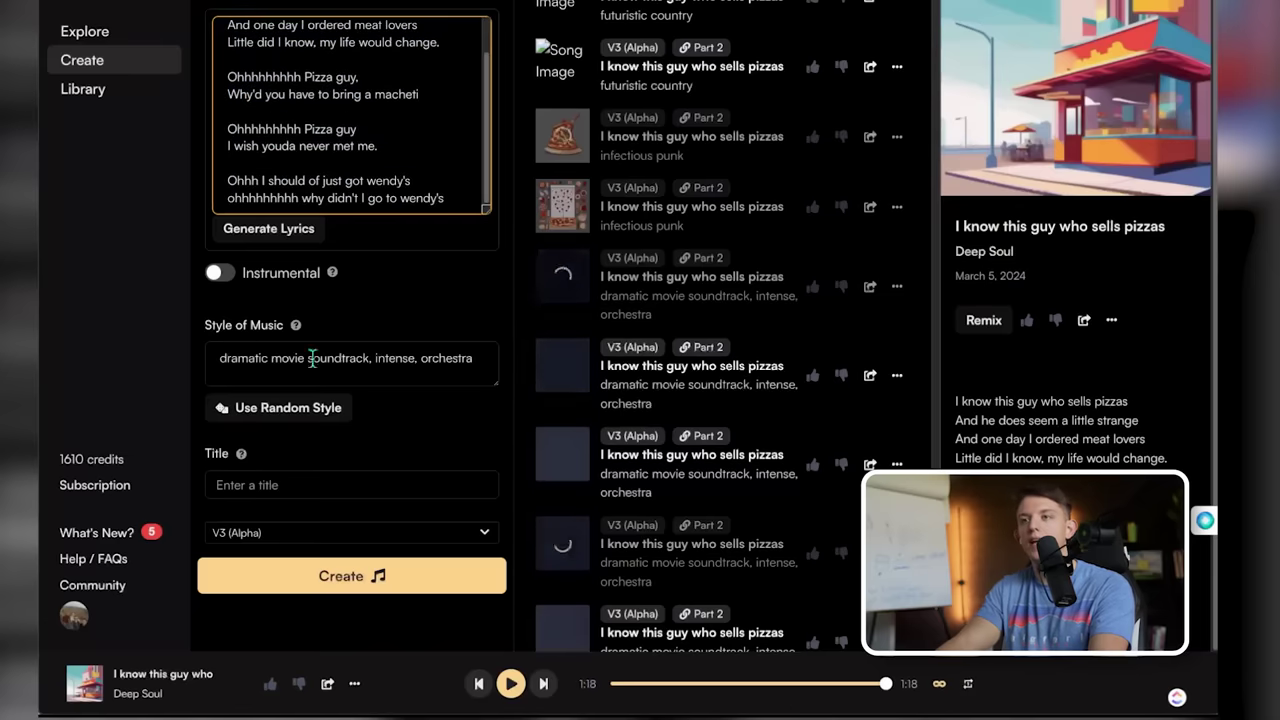
pyautogui.click(284, 408)
pyautogui.click(286, 410)
pyautogui.click(347, 575)
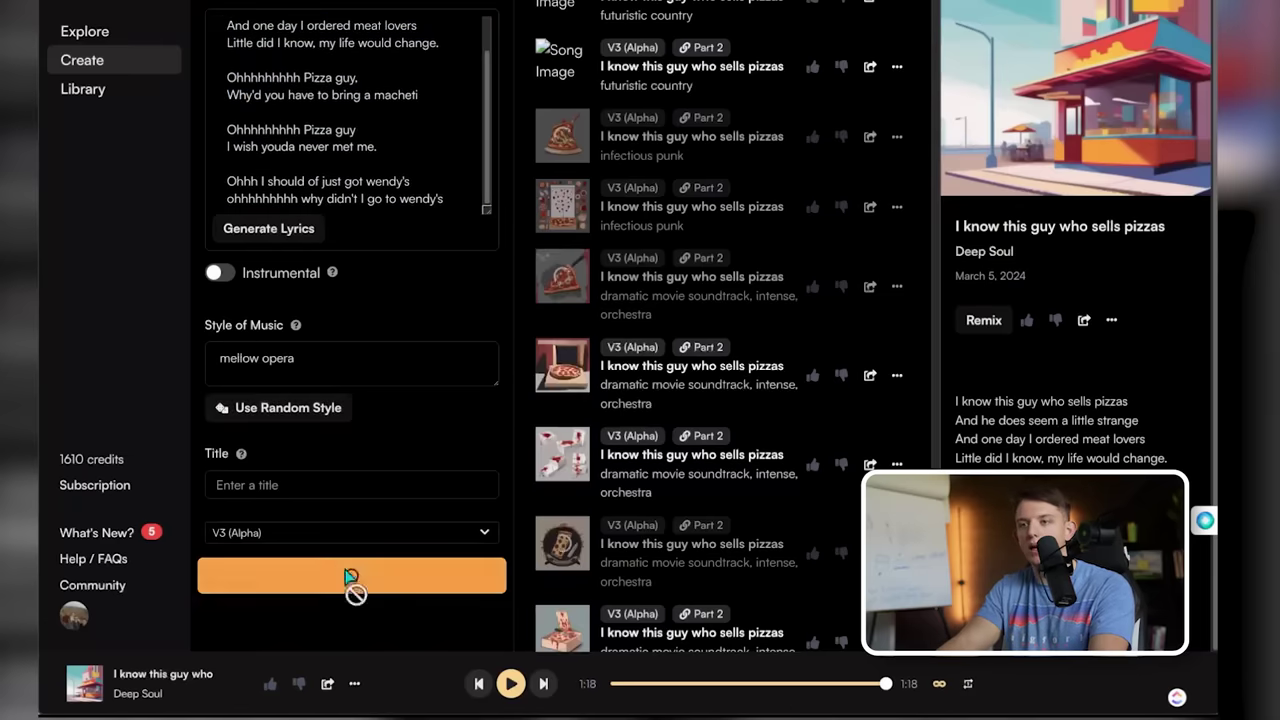
# - Create further versions with the same lyrics in the random styles "heartfelt grime" and "anthemic salsa"
pyautogui.click(286, 409)
pyautogui.click(340, 585)
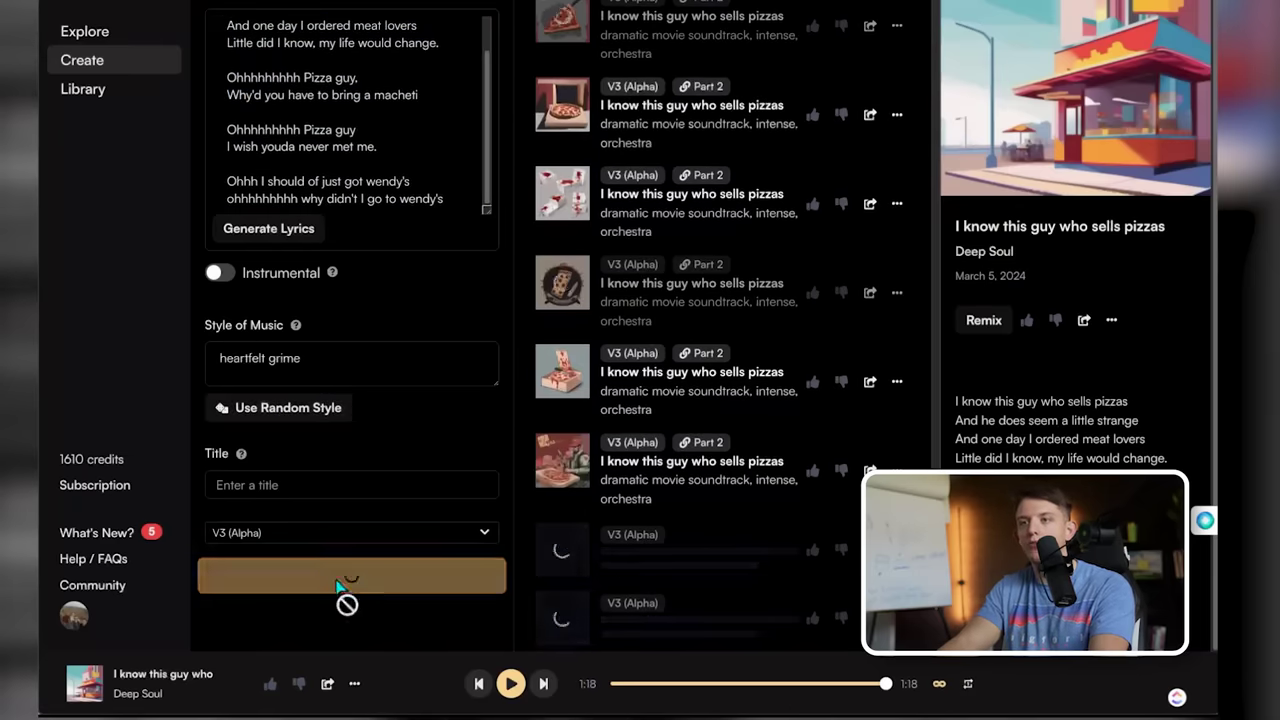
pyautogui.click(292, 410)
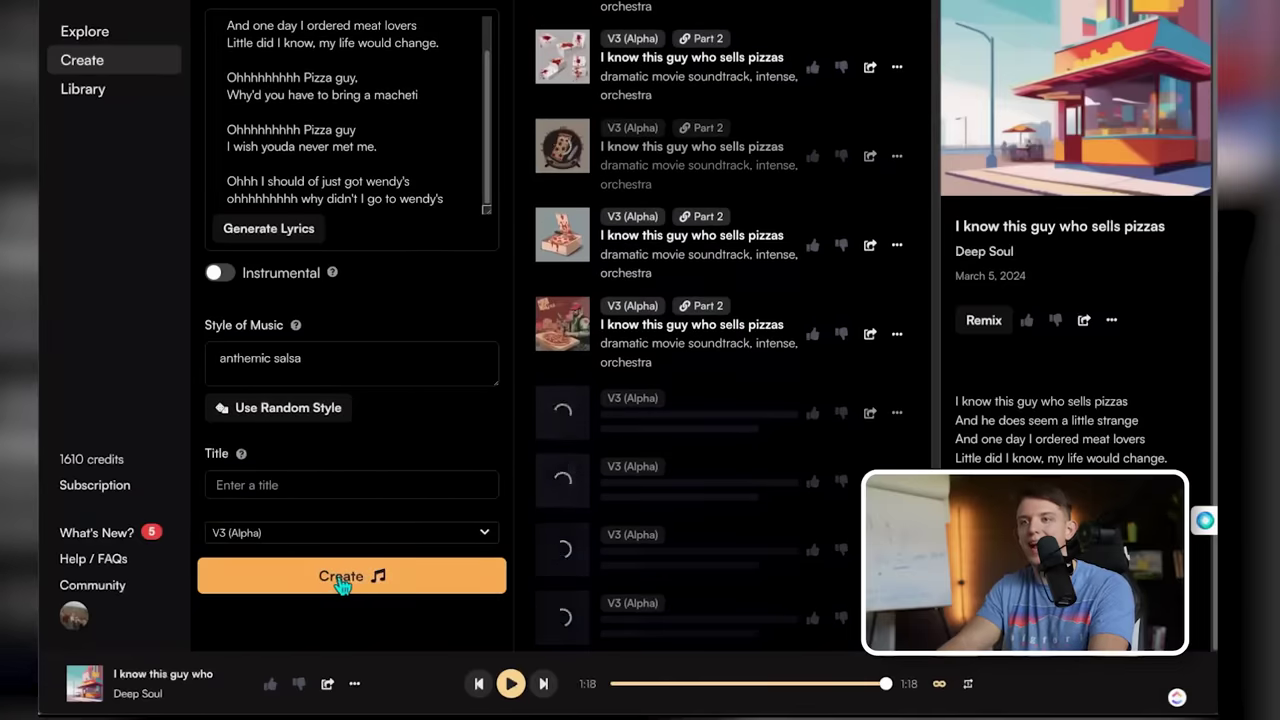
pyautogui.click(343, 587)
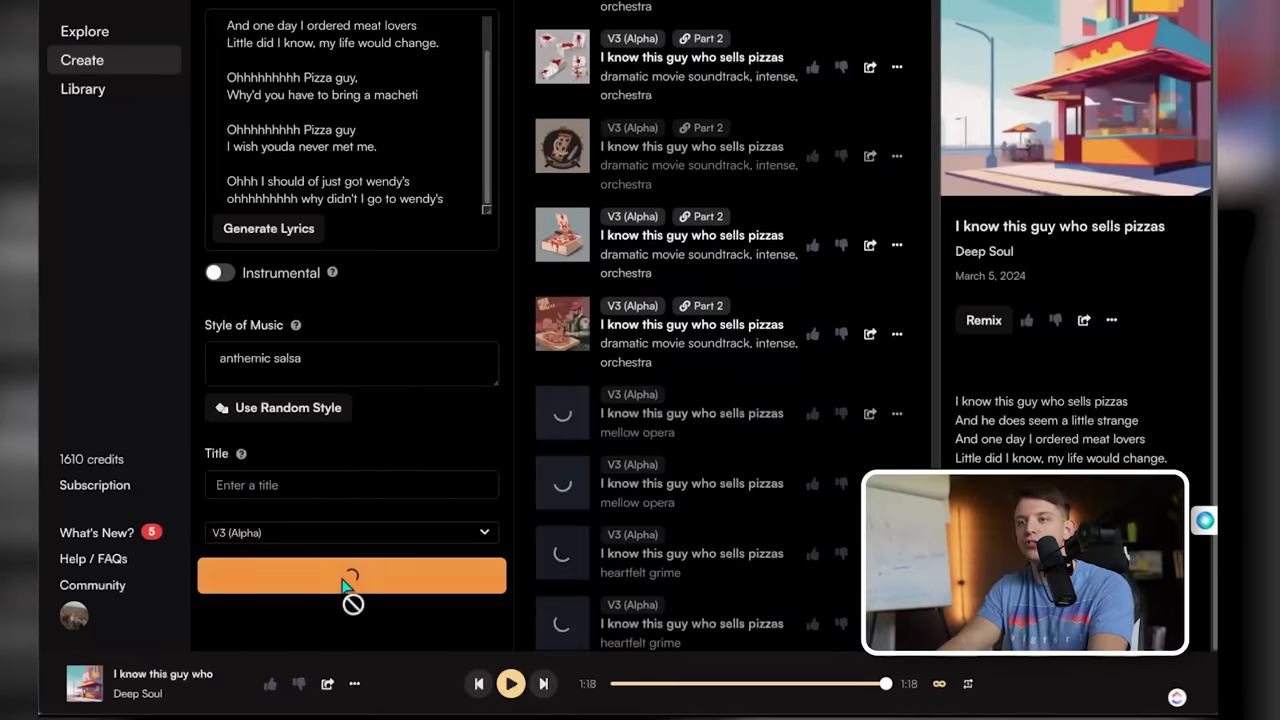
# - Set the style of music to "Dramatic Cinema Music, Orchestra, intense" and create the song
pyautogui.moveTo(380, 360); pyautogui.dragTo(205, 361)
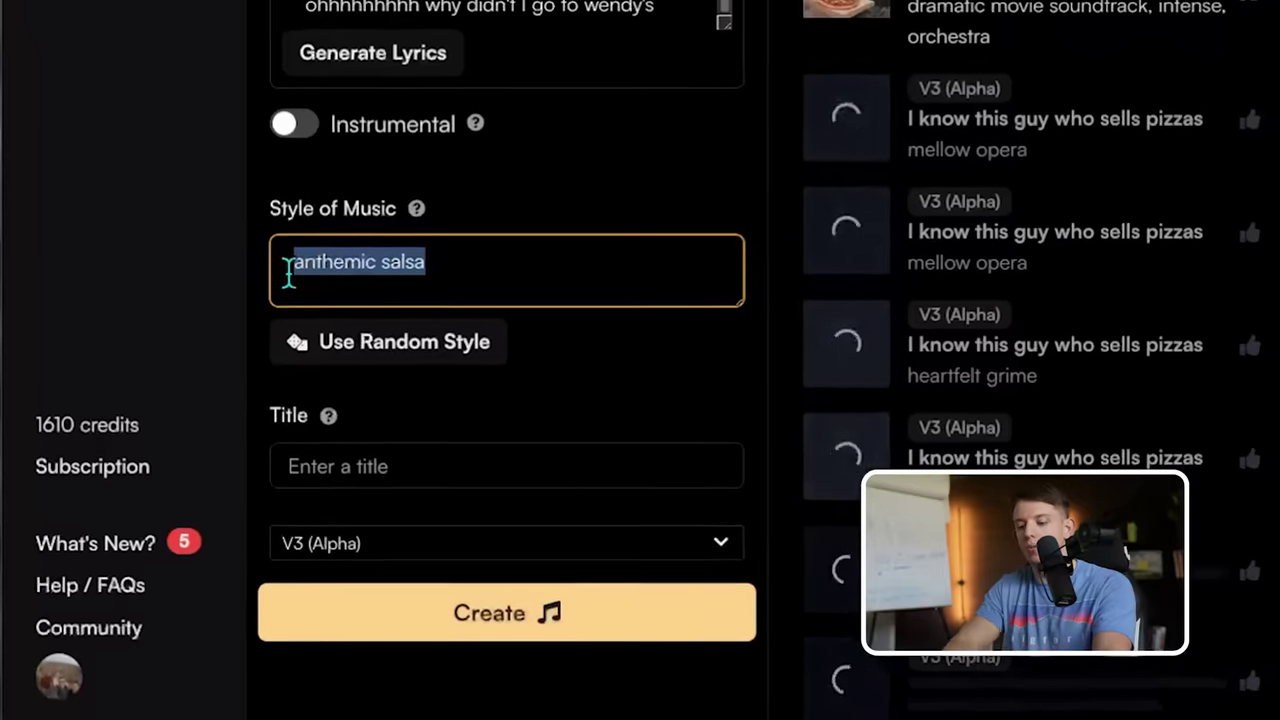
pyautogui.write('Dramatic Ci')
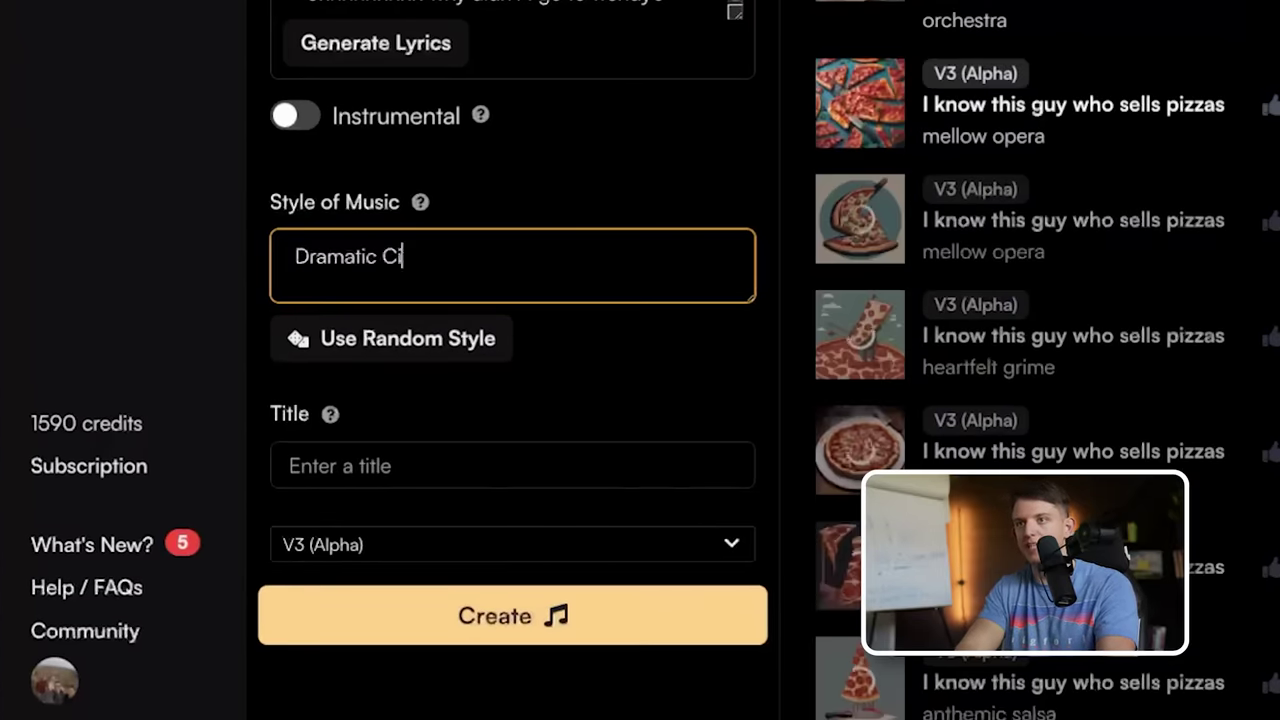
pyautogui.write('nema Music.')
pyautogui.write(' Orchestra, intense')
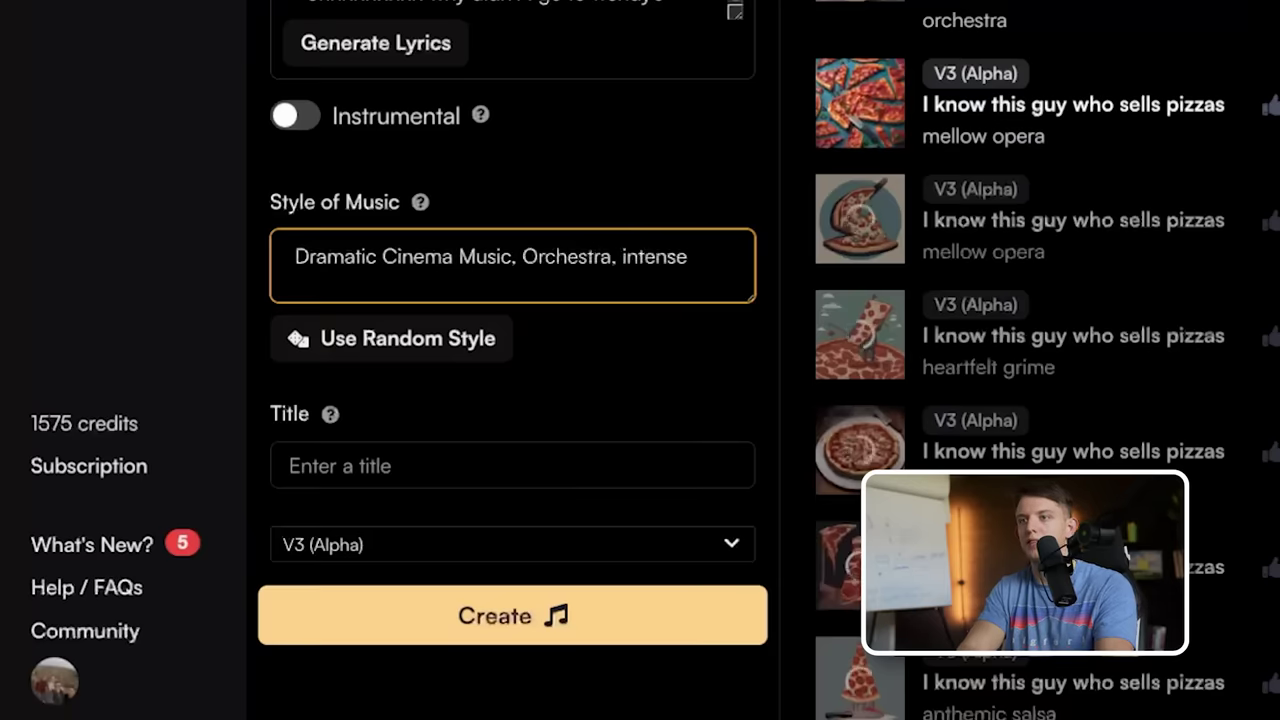
pyautogui.click(494, 643)
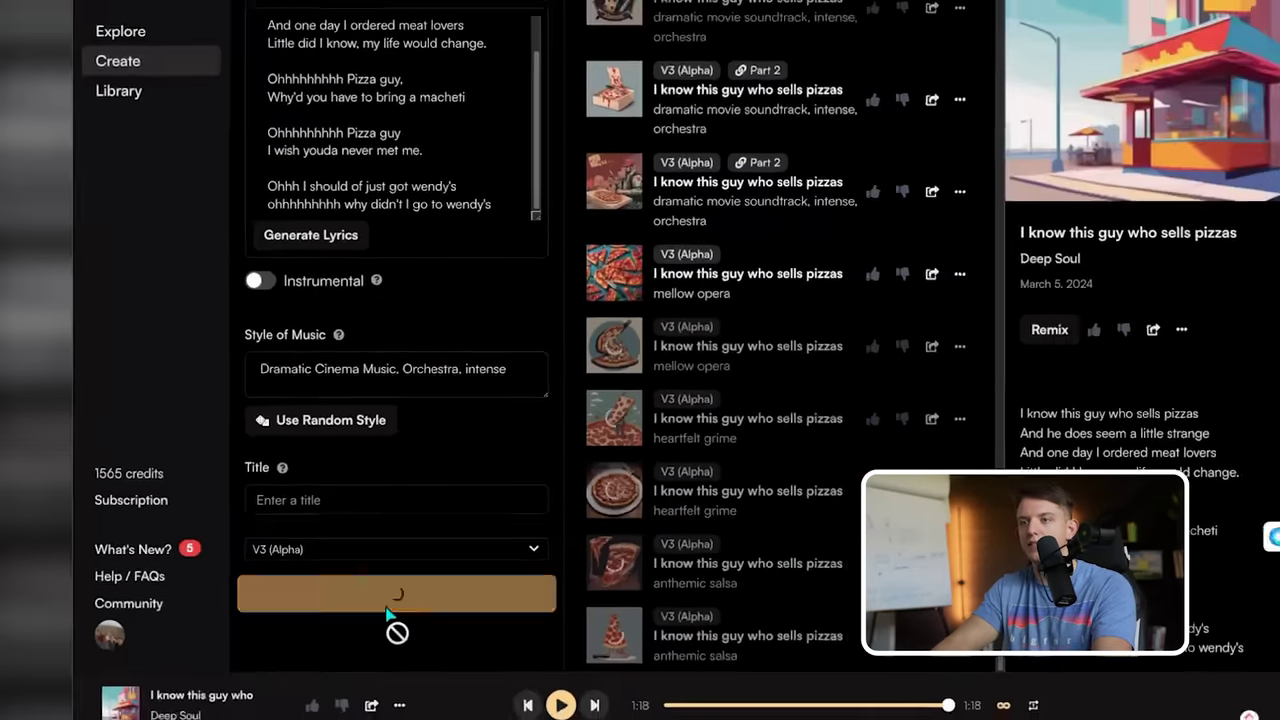
# - Change the style of music to "Movie Sountrack, Orchestra, intense, evil" and create another version of the song
pyautogui.moveTo(512, 262); pyautogui.dragTo(335, 262)
pyautogui.moveTo(276, 393); pyautogui.dragTo(254, 390)
pyautogui.press('BackSpace')
pyautogui.write('Movie')
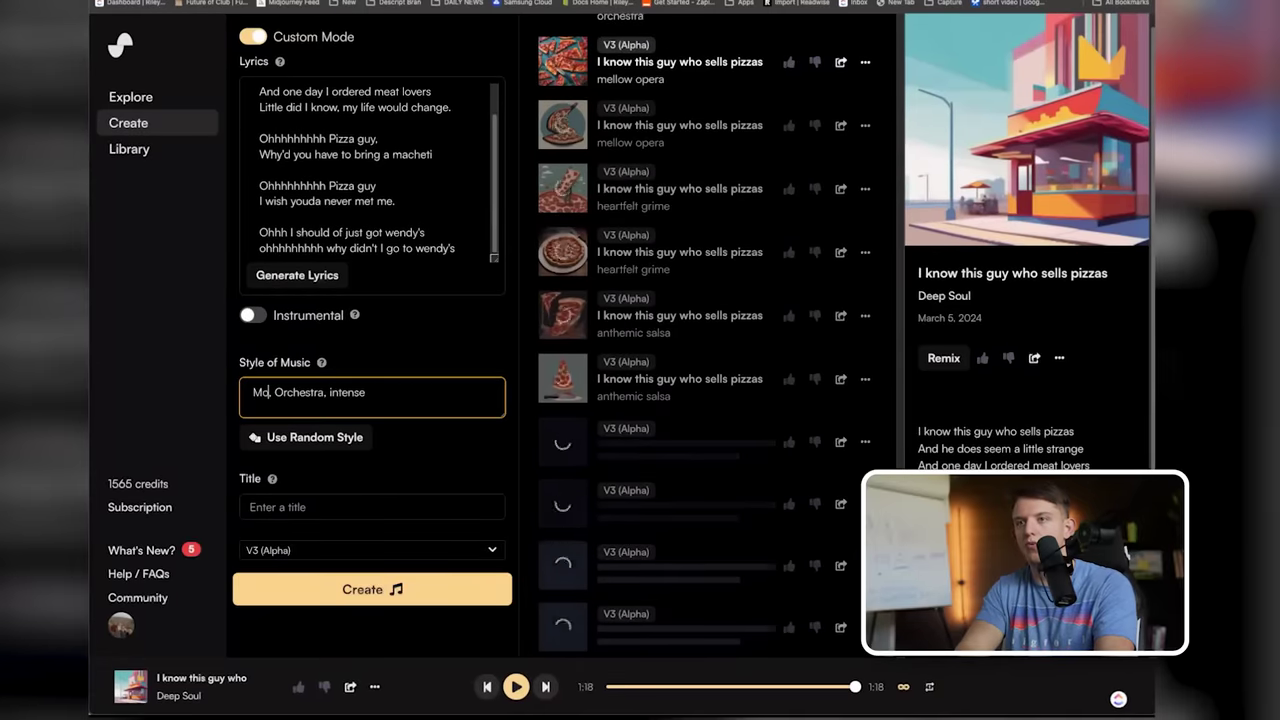
pyautogui.write(' Sountrack')
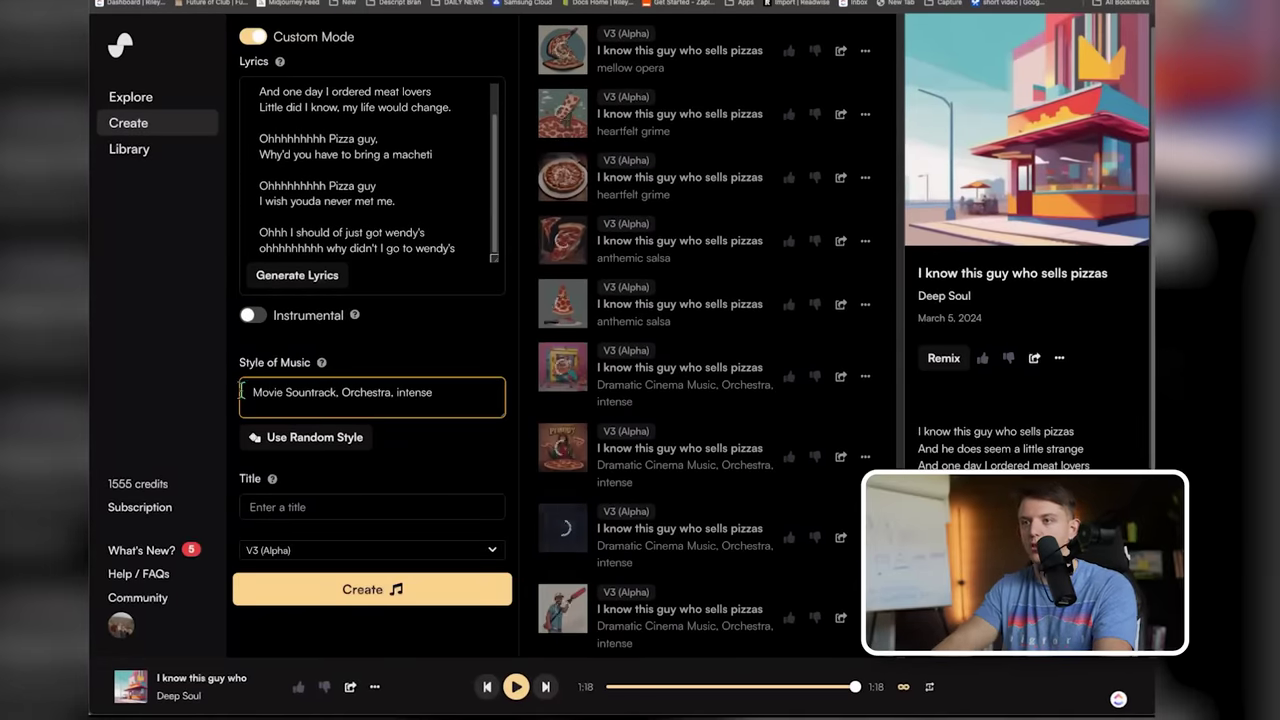
pyautogui.click(443, 398)
pyautogui.write(',')
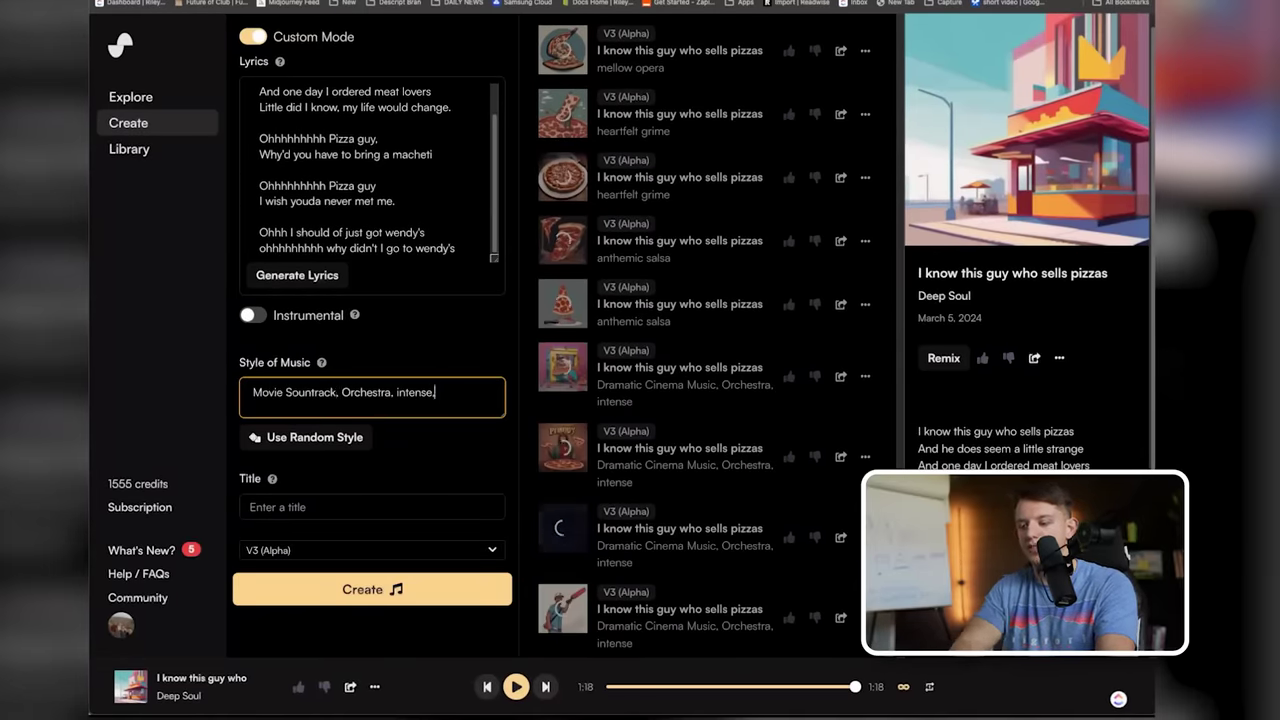
# - Remove "evil" from the end of the style of music
pyautogui.press('BackSpace')
pyautogui.press('BackSpace')
pyautogui.press('BackSpace')
pyautogui.press('BackSpace')
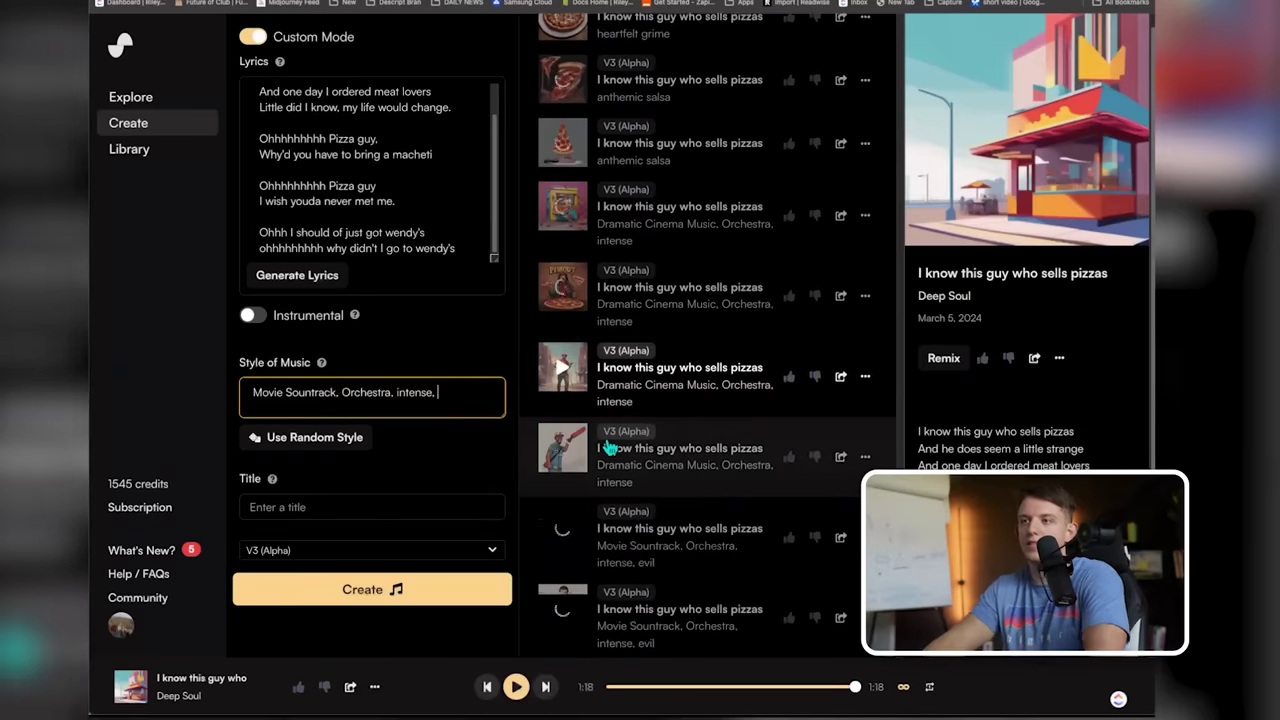
# - Listen to the Dramatic Cinema Music, mellow opera and anthemic salsa versions of the pizza song to compare them
pyautogui.click(584, 372)
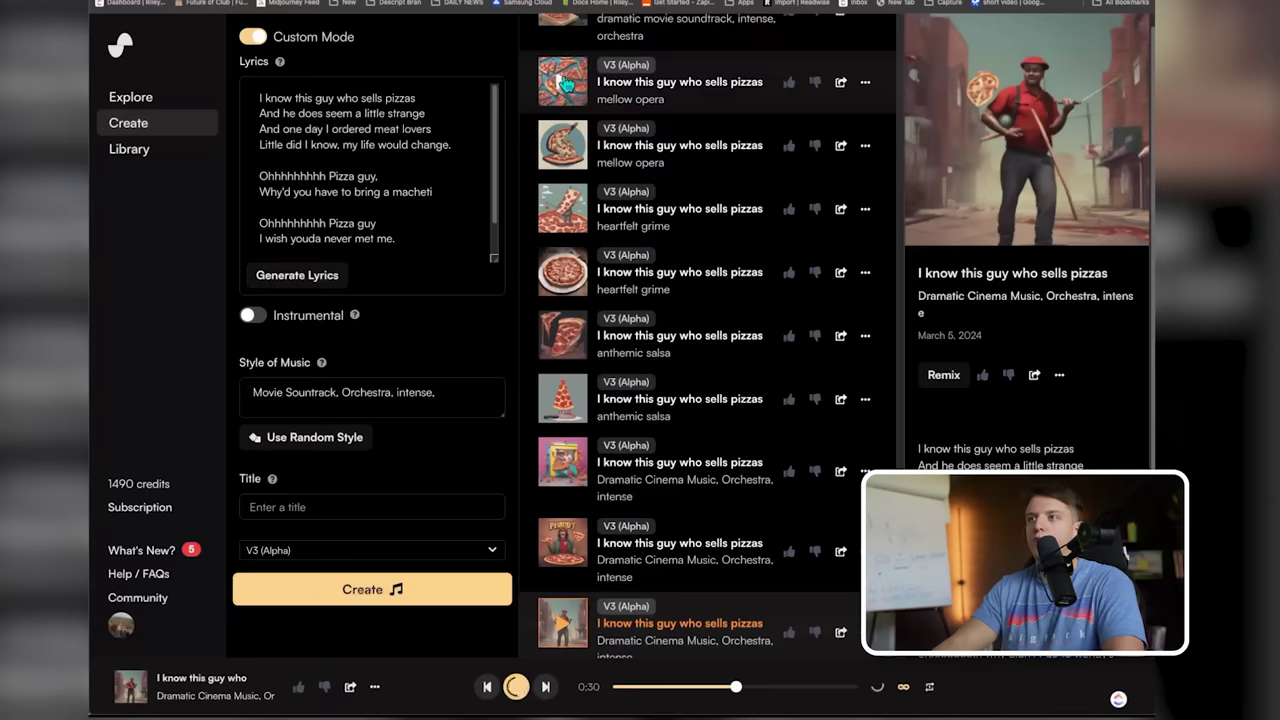
pyautogui.click(561, 85)
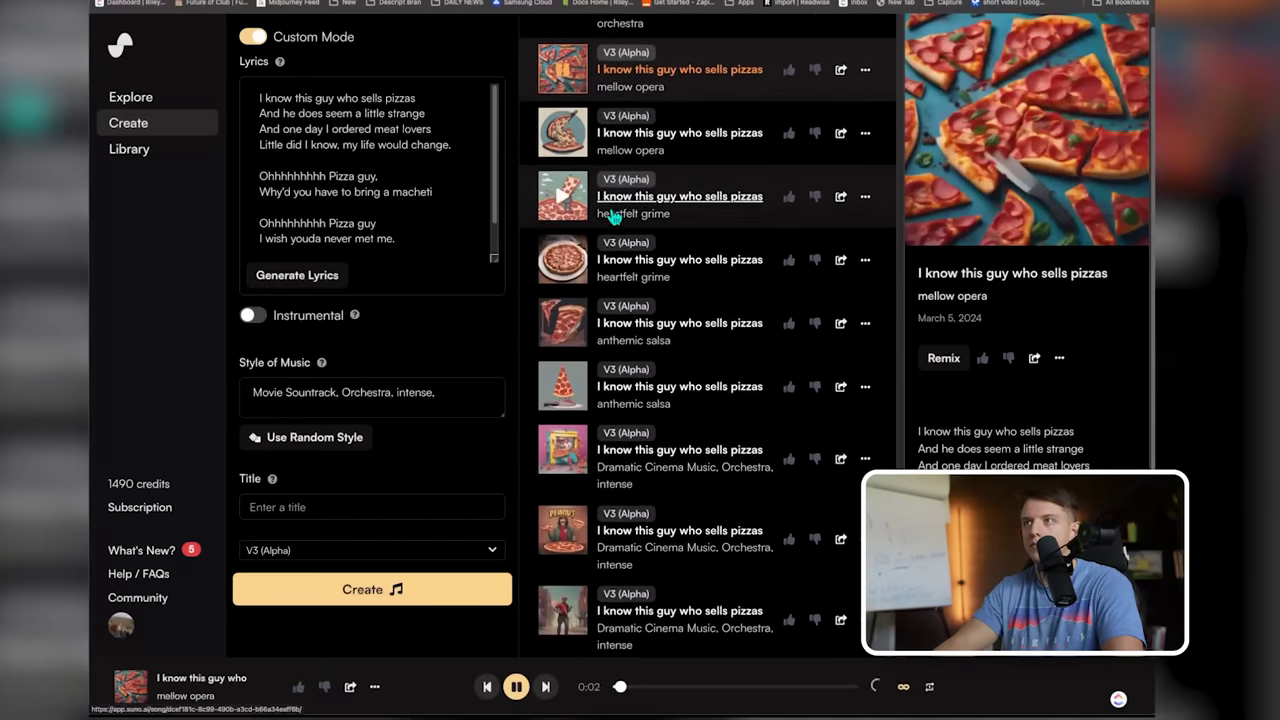
pyautogui.scroll(-3, 613, 215)
pyautogui.scroll(3, 613, 215)
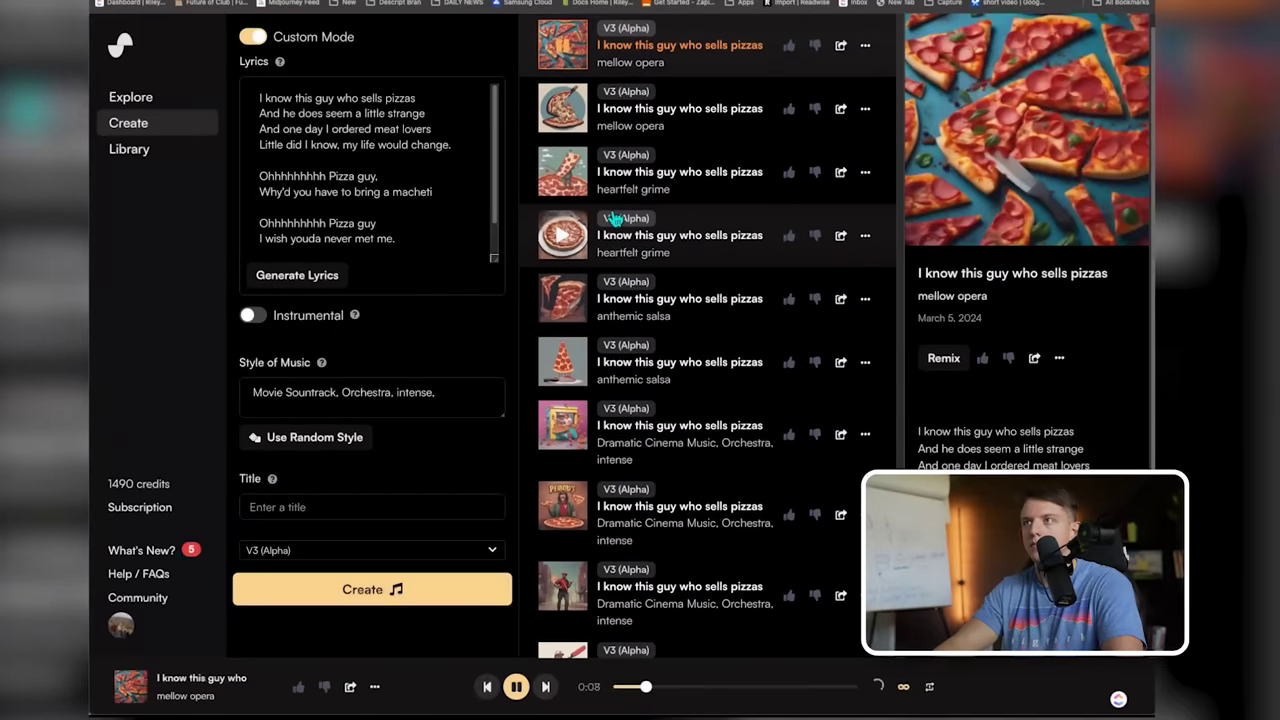
pyautogui.scroll(-3, 613, 218)
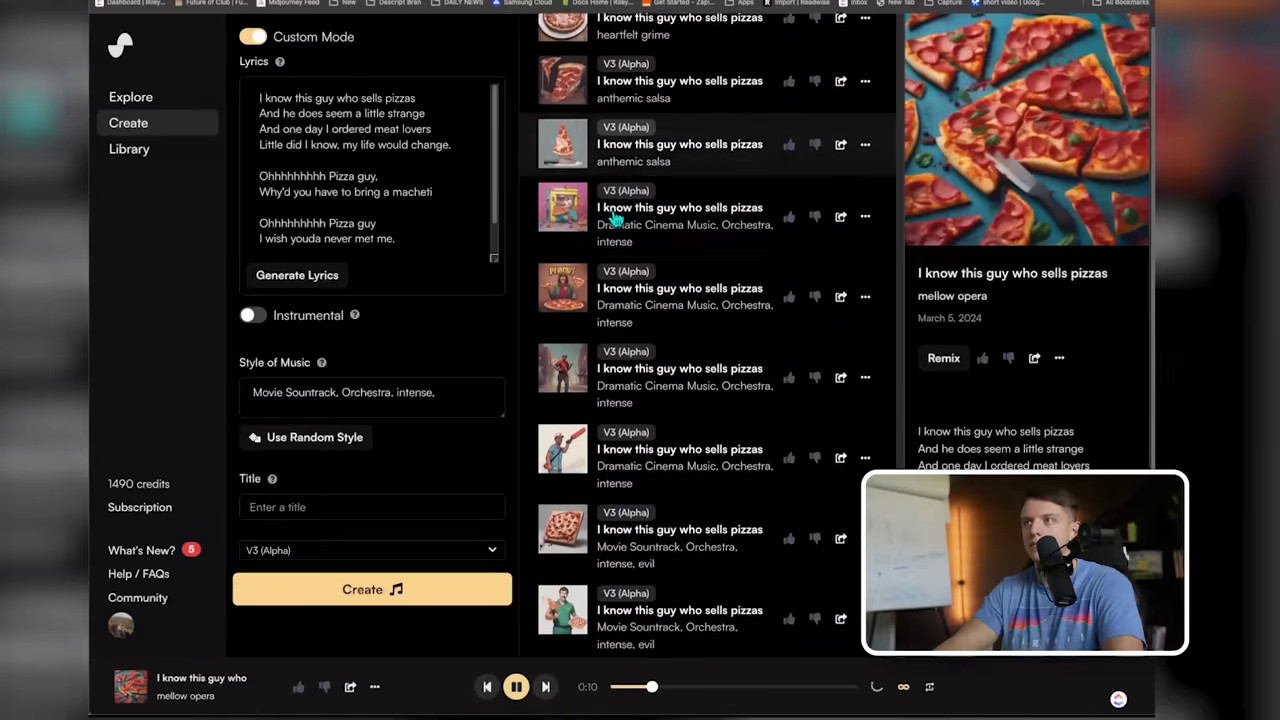
pyautogui.scroll(4, 615, 220)
pyautogui.scroll(-1, 617, 222)
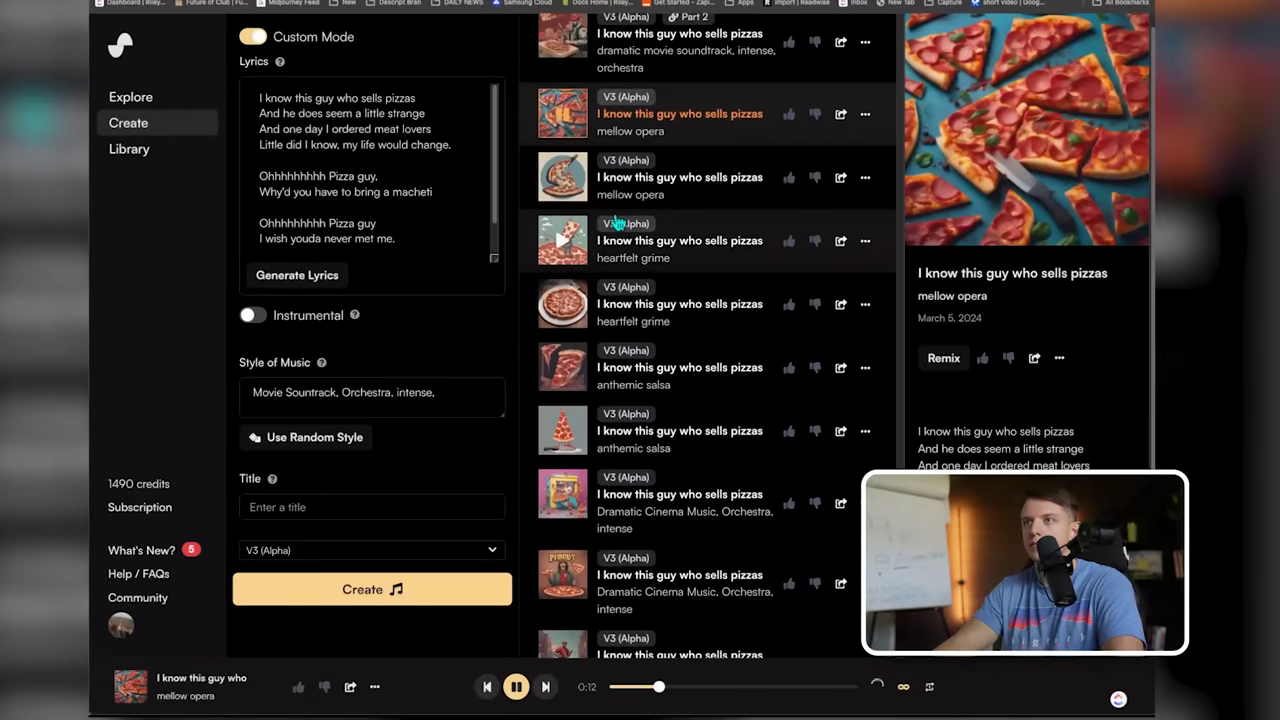
pyautogui.scroll(-3, 622, 224)
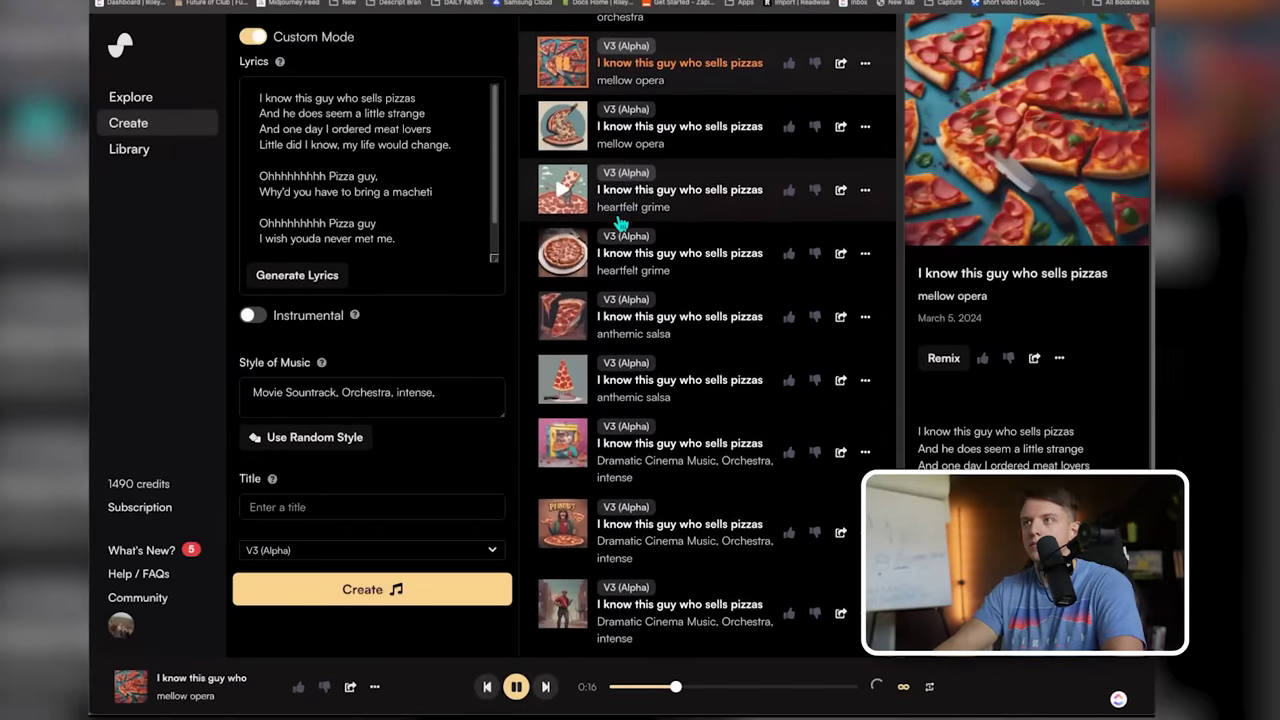
pyautogui.scroll(-5, 620, 224)
pyautogui.scroll(5, 620, 225)
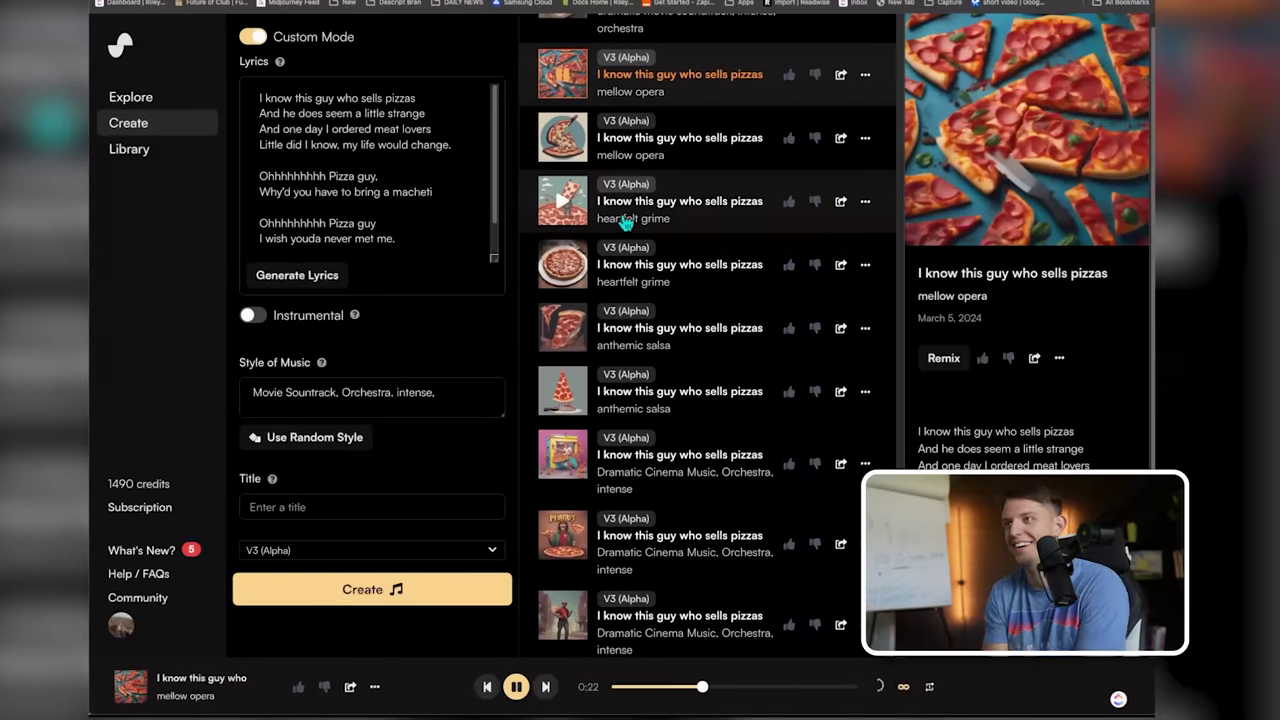
pyautogui.scroll(-4, 625, 222)
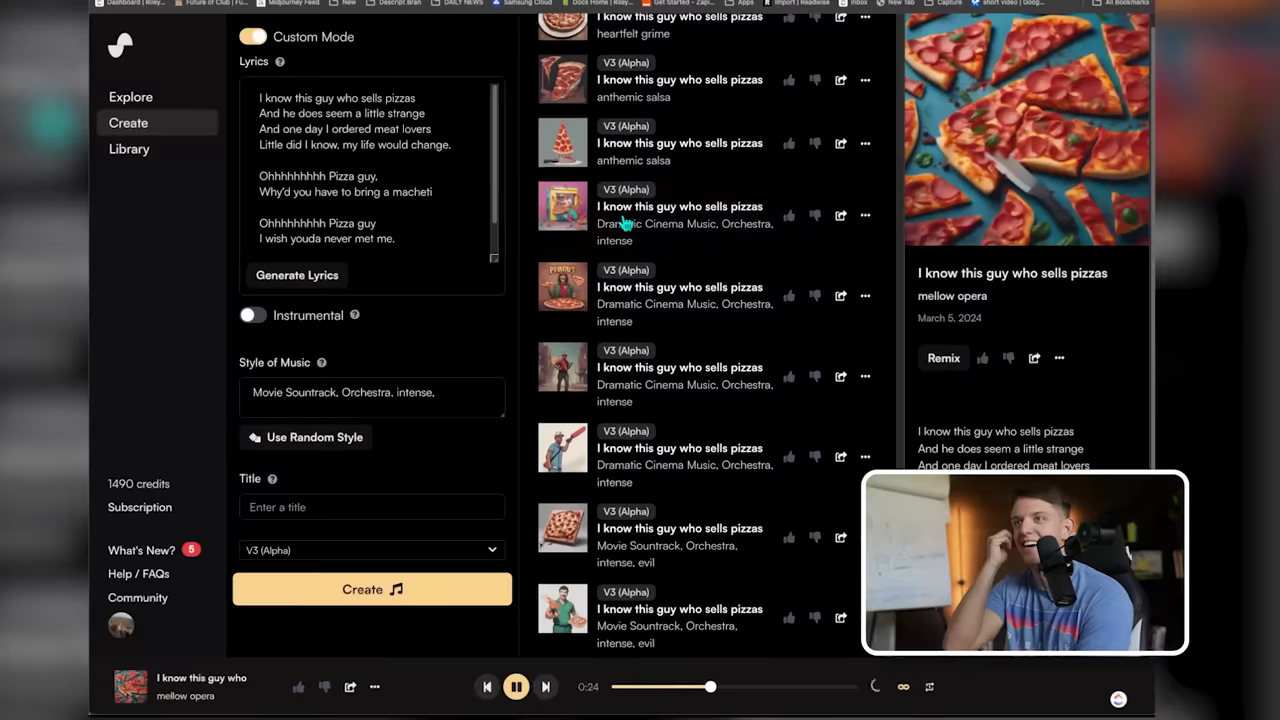
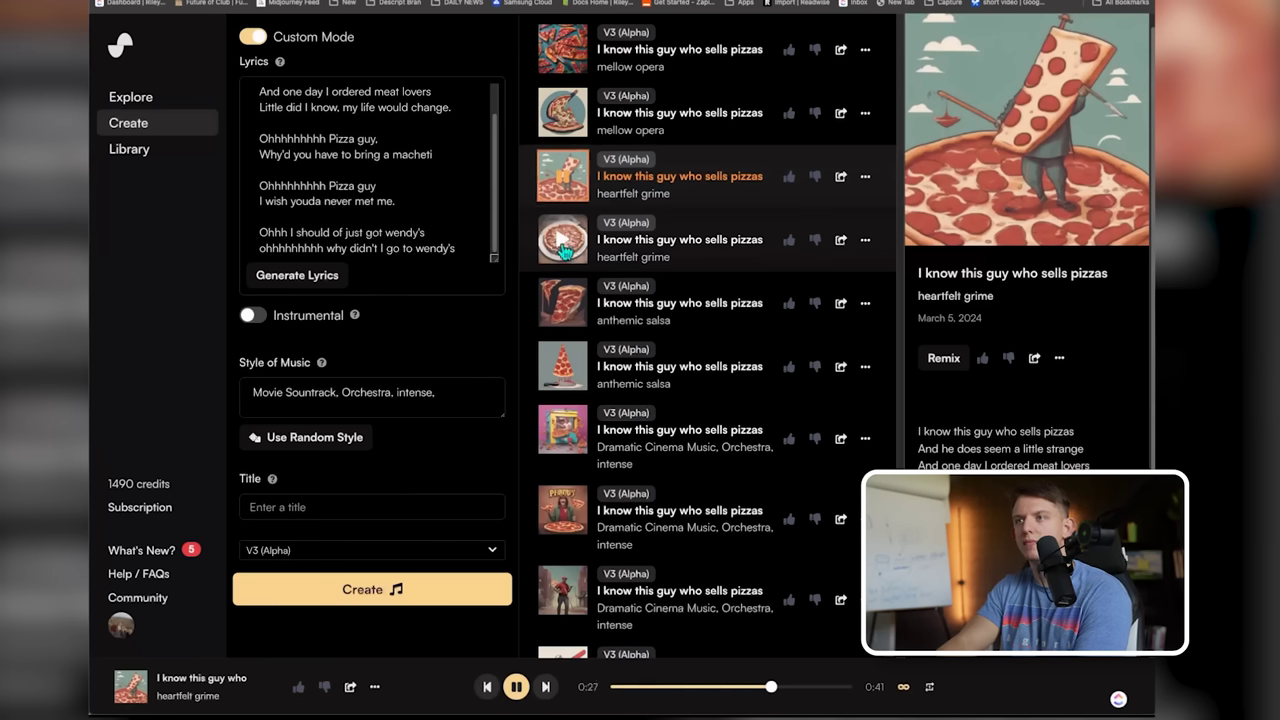
pyautogui.click(562, 302)
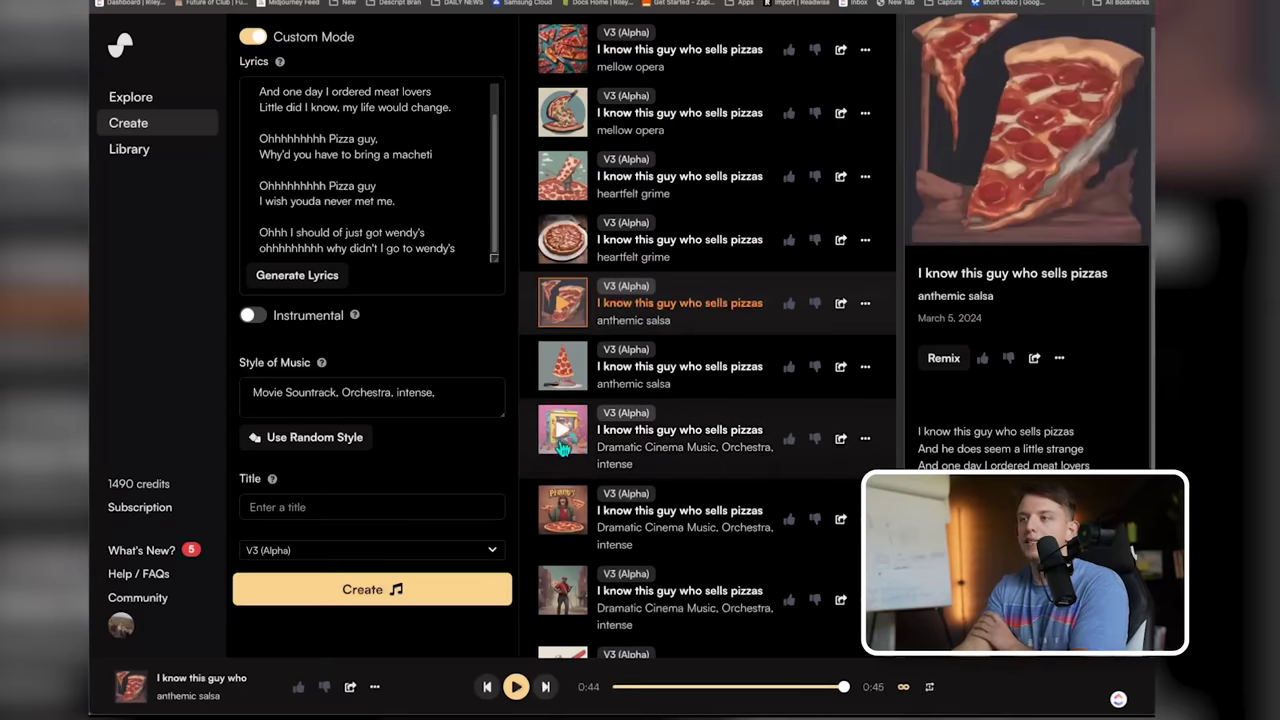
# - Play the first Dramatic Cinema Music, Orchestra, intense version of the pizza song
pyautogui.click(563, 440)
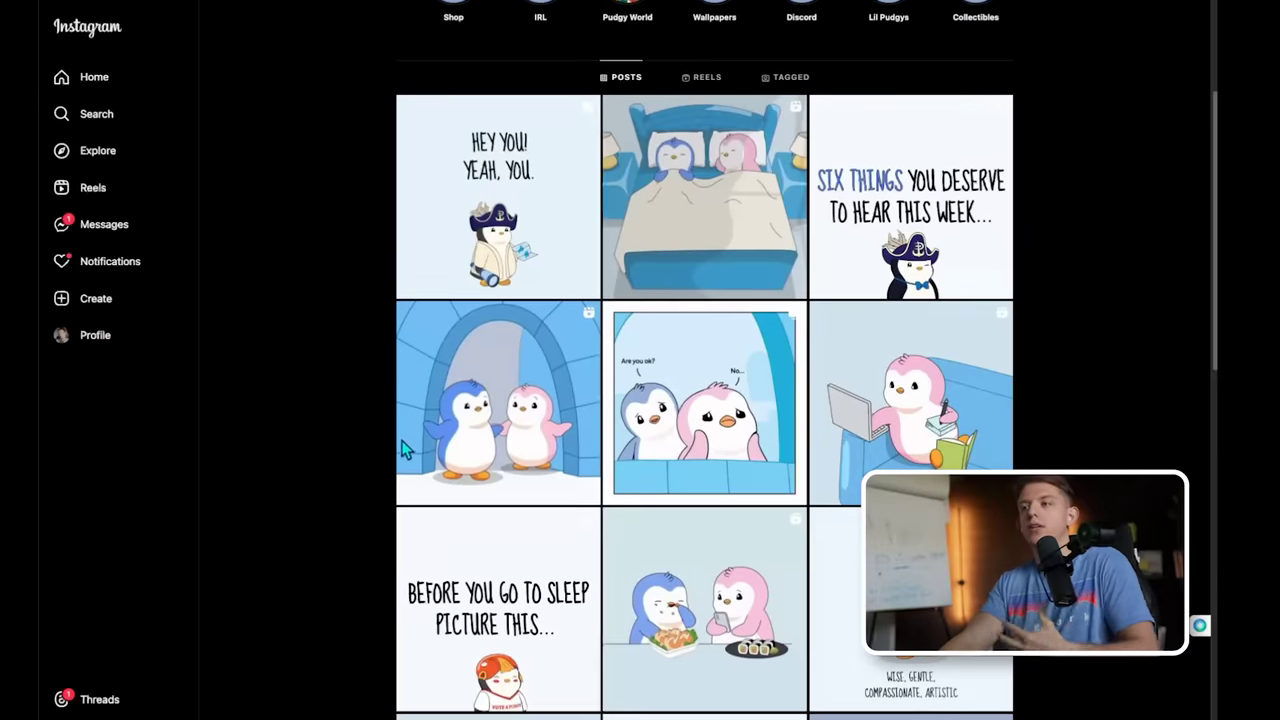
# - Browse the Pudgy Penguins posts on Instagram and view the animated igloo post captioned "Existing is expensive"
pyautogui.scroll(-1, 400, 445)
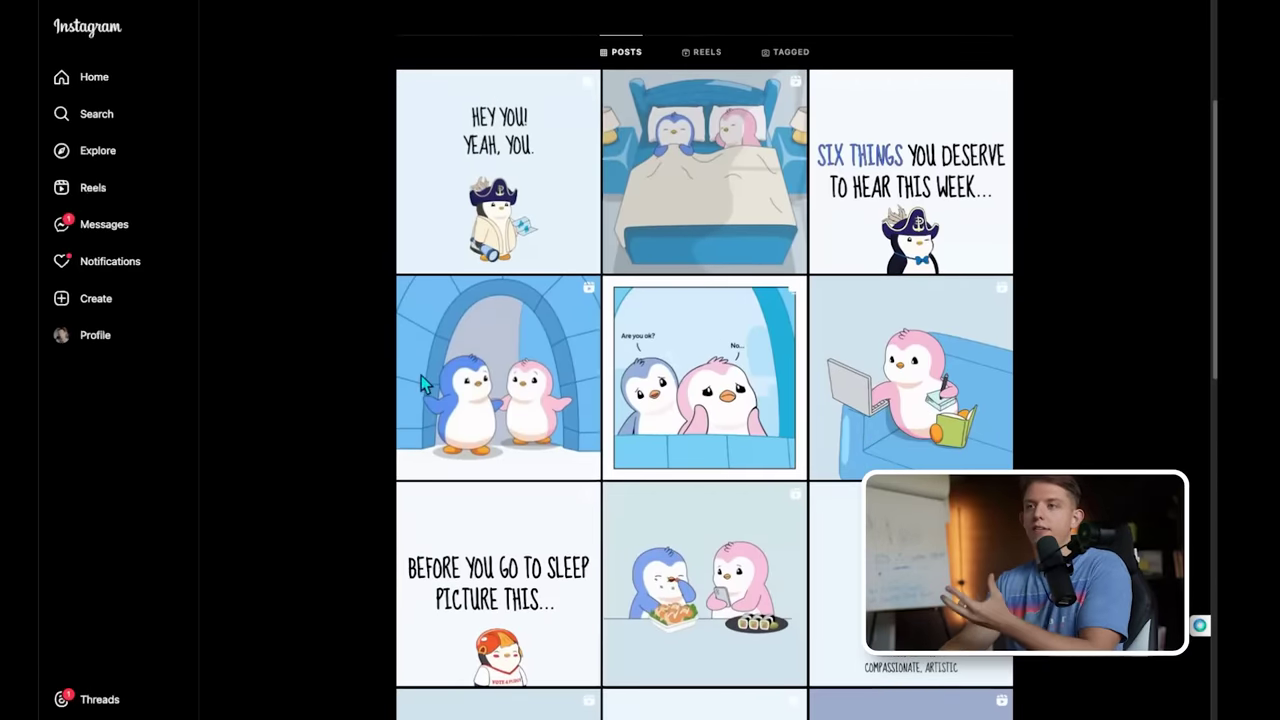
pyautogui.scroll(1, 350, 412)
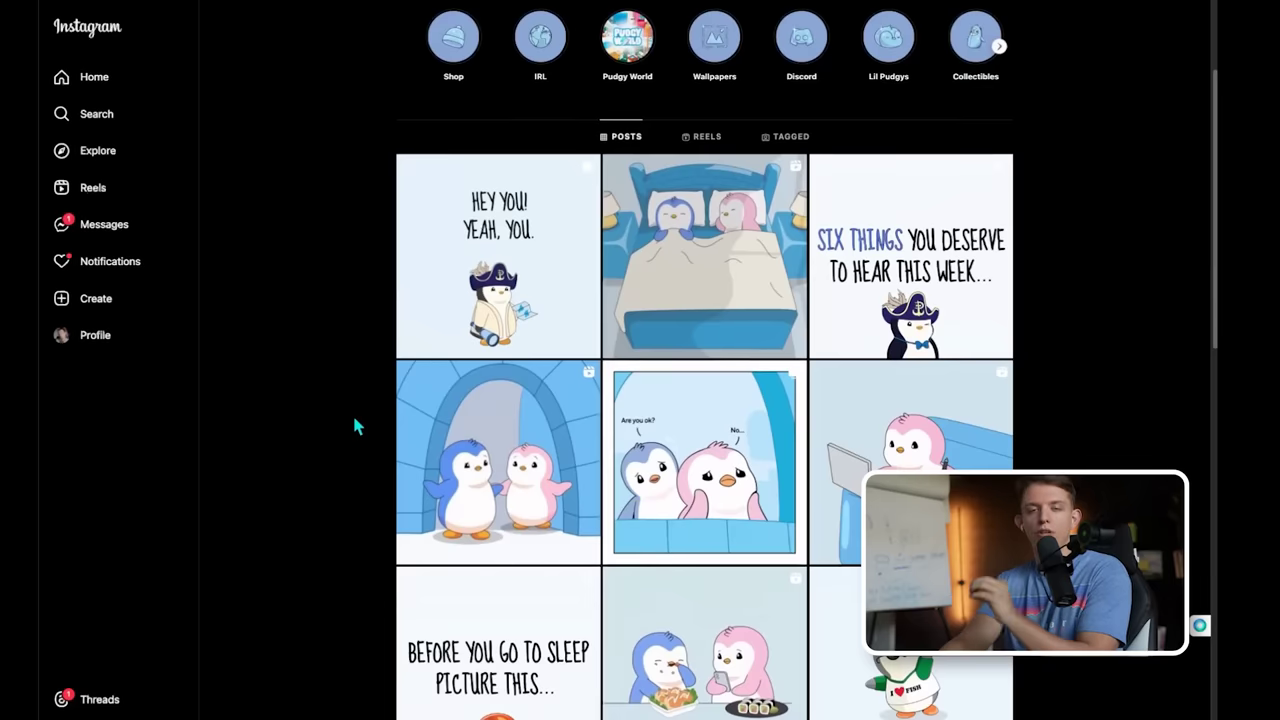
pyautogui.click(517, 458)
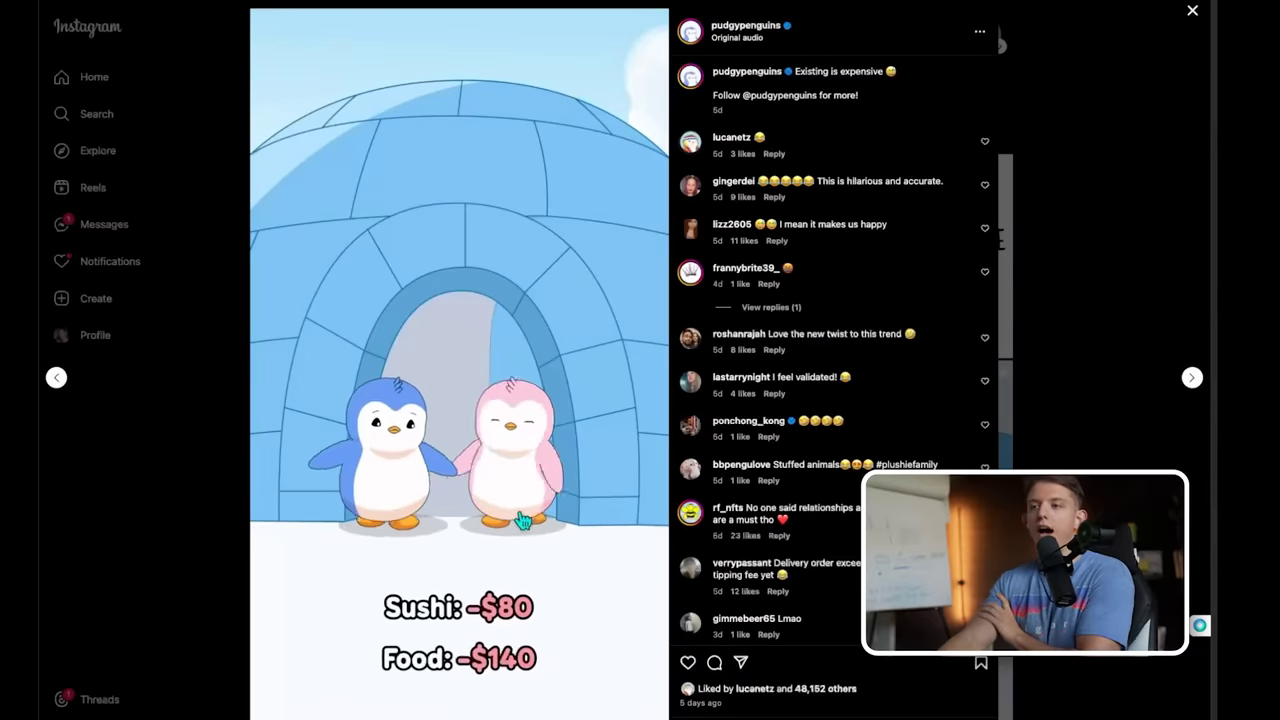
pyautogui.click(532, 555)
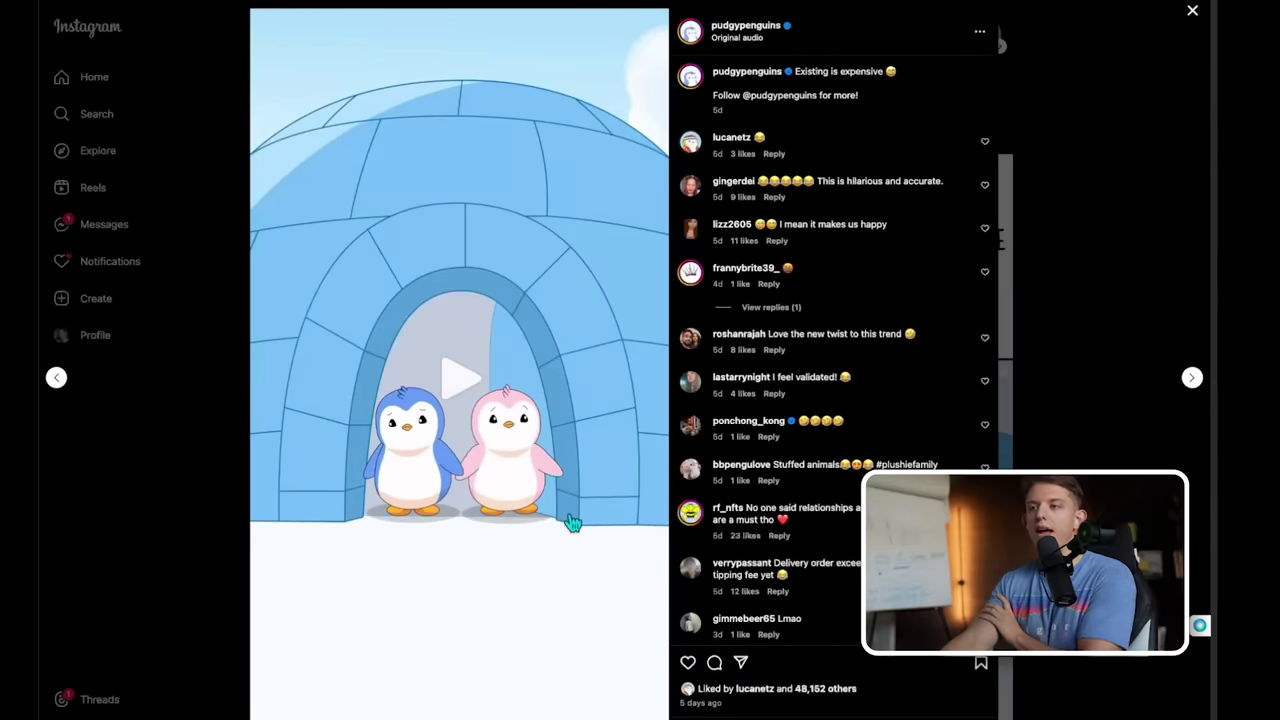
pyautogui.click(1069, 340)
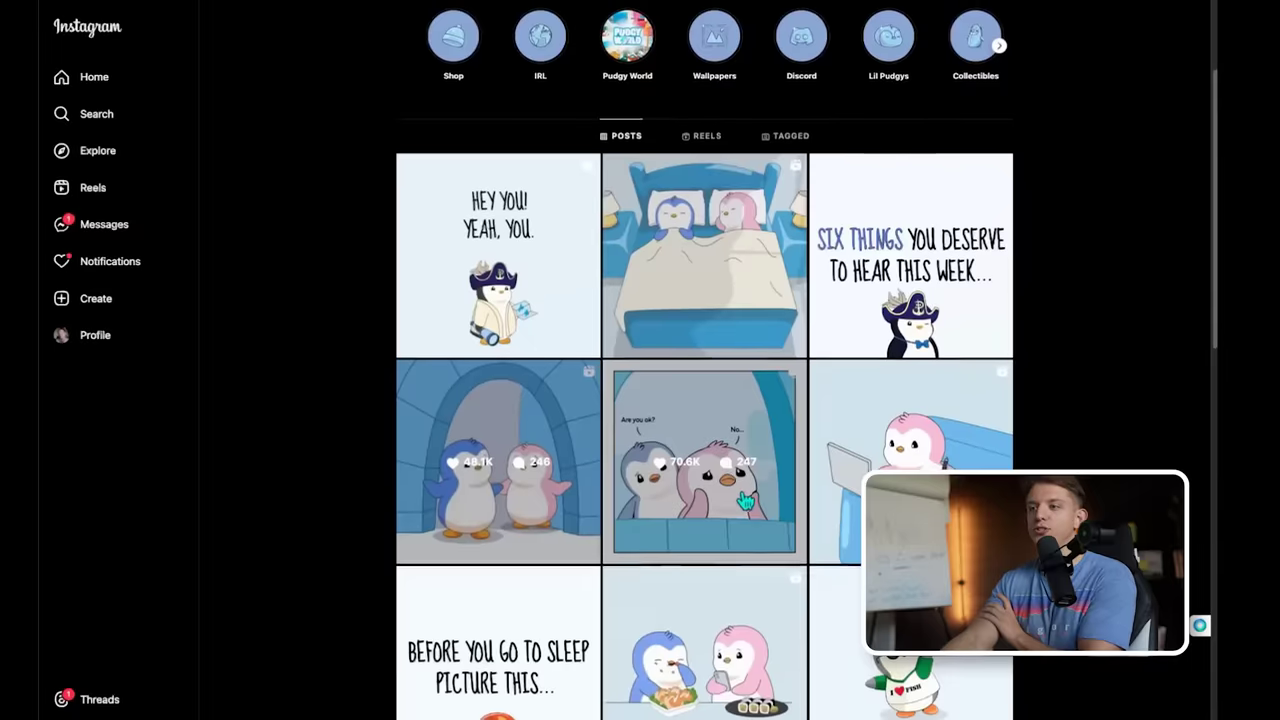
pyautogui.scroll(-3, 745, 500)
pyautogui.click(715, 262)
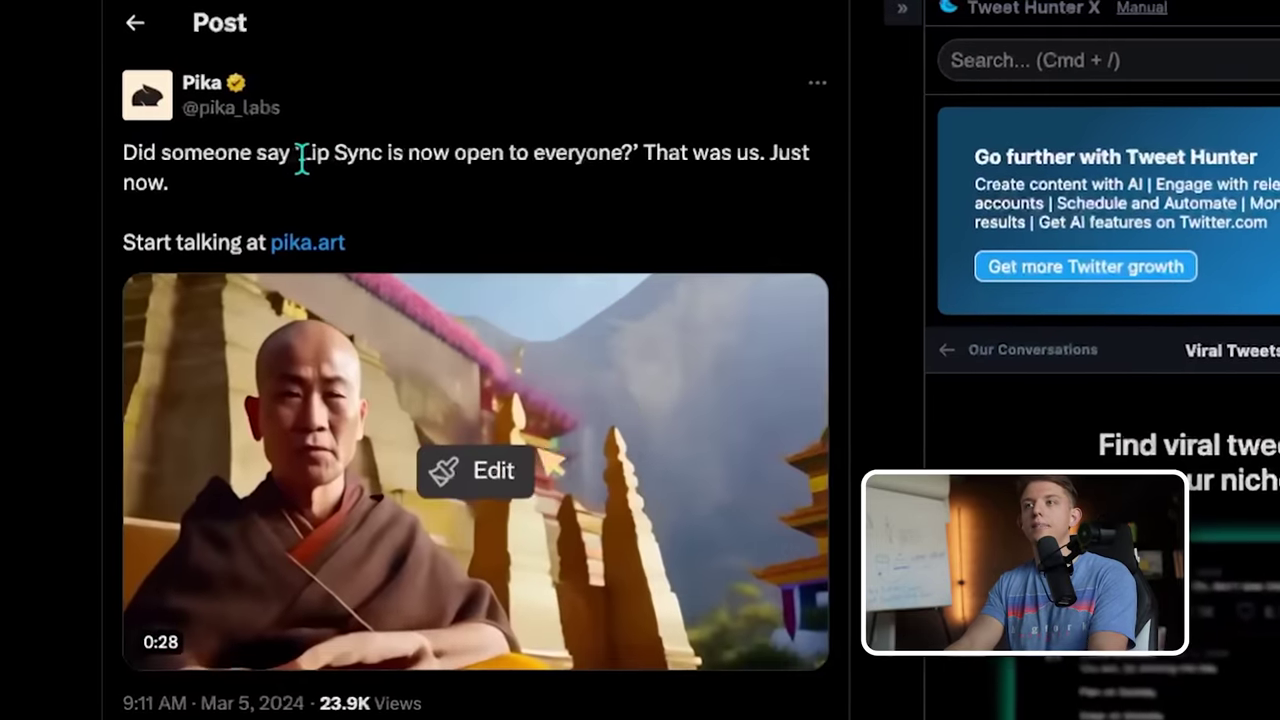
# - Highlight the phrase "Lip Sync is now open to everyone?" in the Pika post
pyautogui.moveTo(312, 149); pyautogui.dragTo(621, 158)
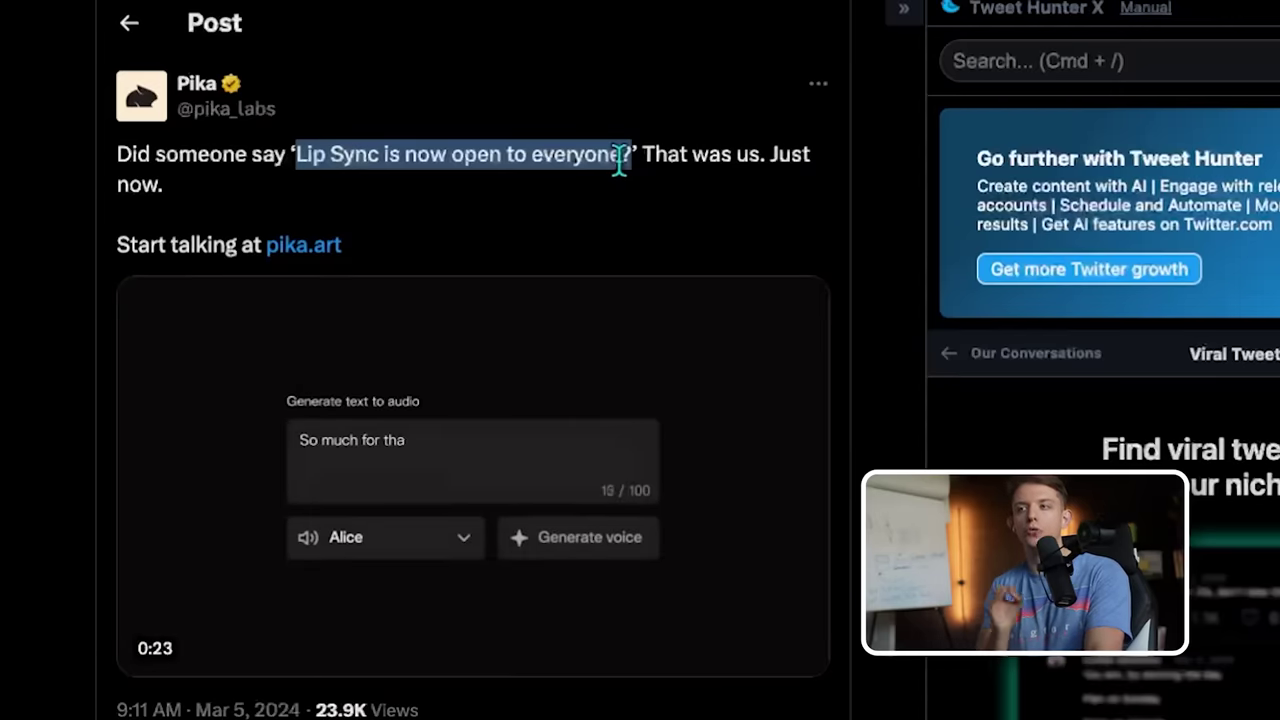
pyautogui.moveTo(620, 158); pyautogui.dragTo(633, 155)
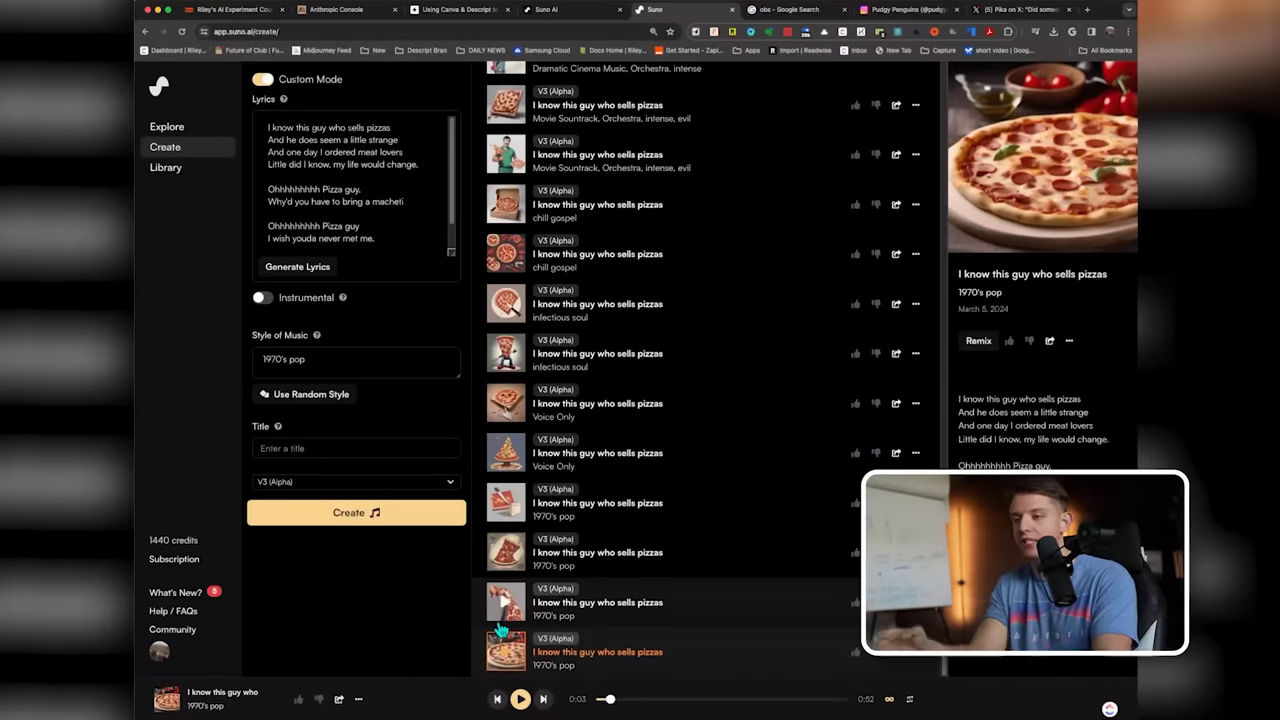
# - Switch to Replay and look through the list of available voice models
pyautogui.press('super+Tab')
pyautogui.press('super+Tab')
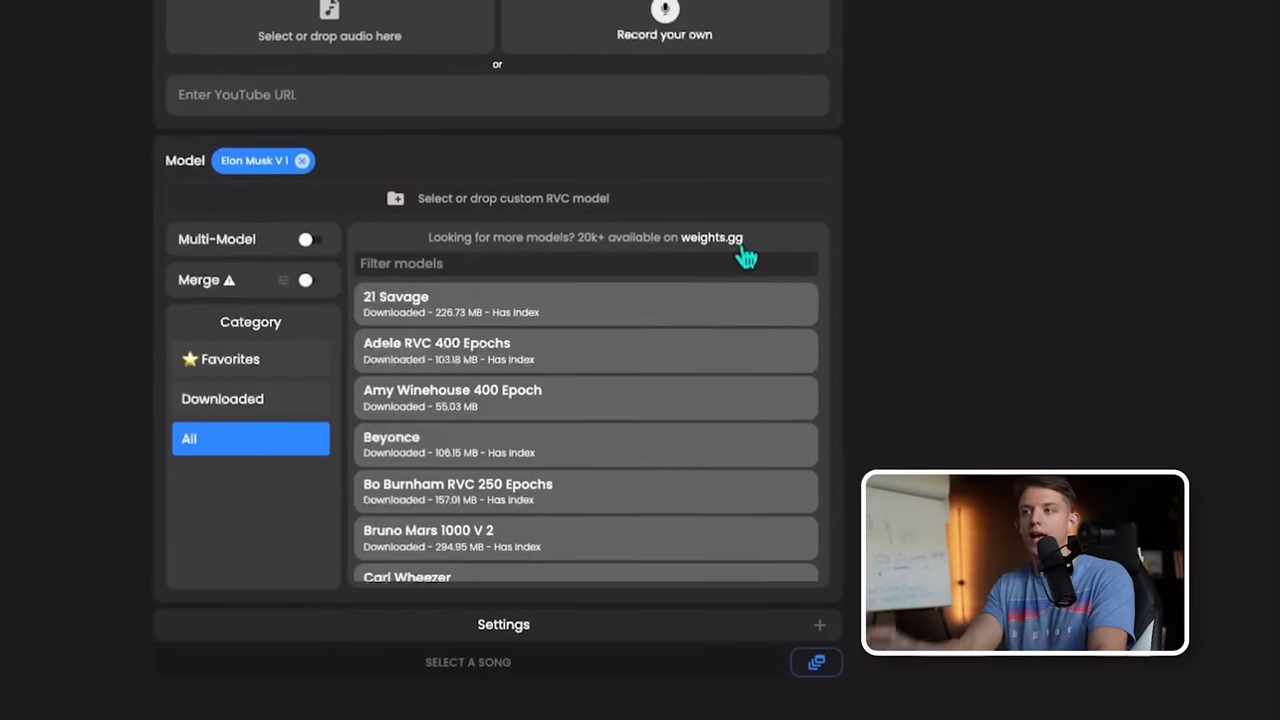
pyautogui.scroll(-10, 720, 409)
pyautogui.scroll(-15, 609, 368)
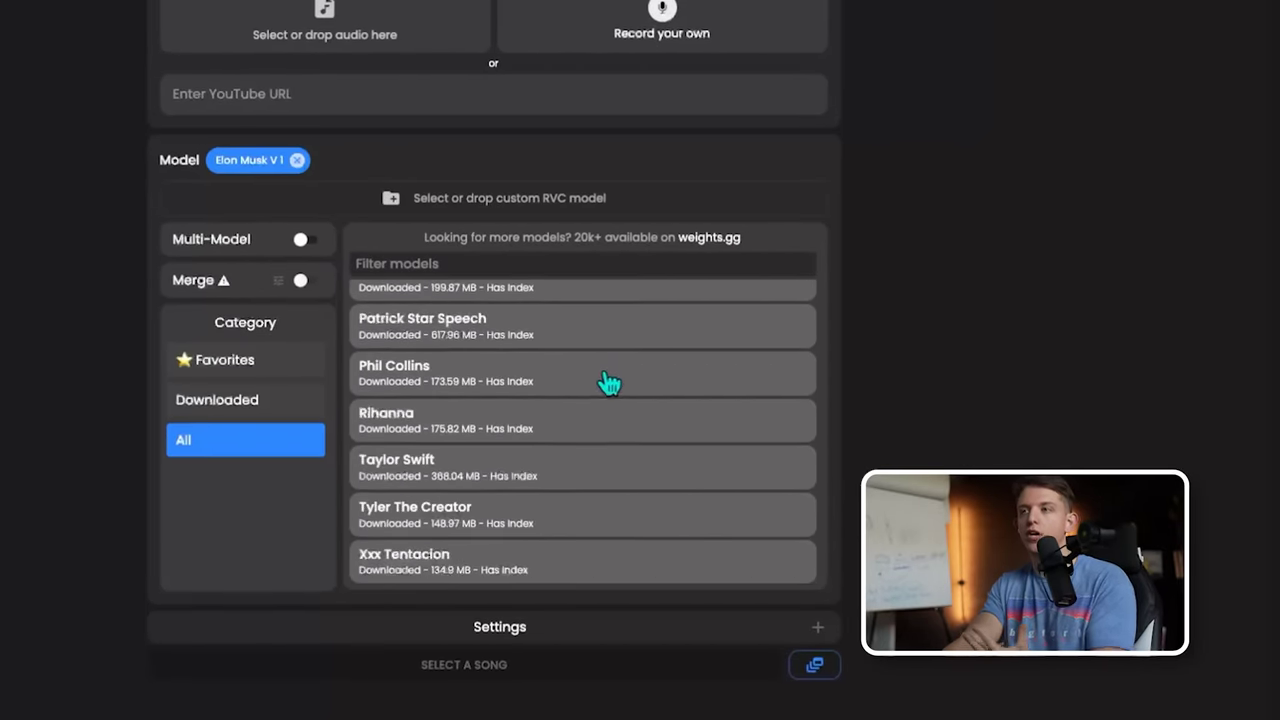
pyautogui.scroll(10, 609, 380)
# - Switch back to Suno and download the audio of the last 1970's pop version of the pizza song
pyautogui.press('super+Tab')
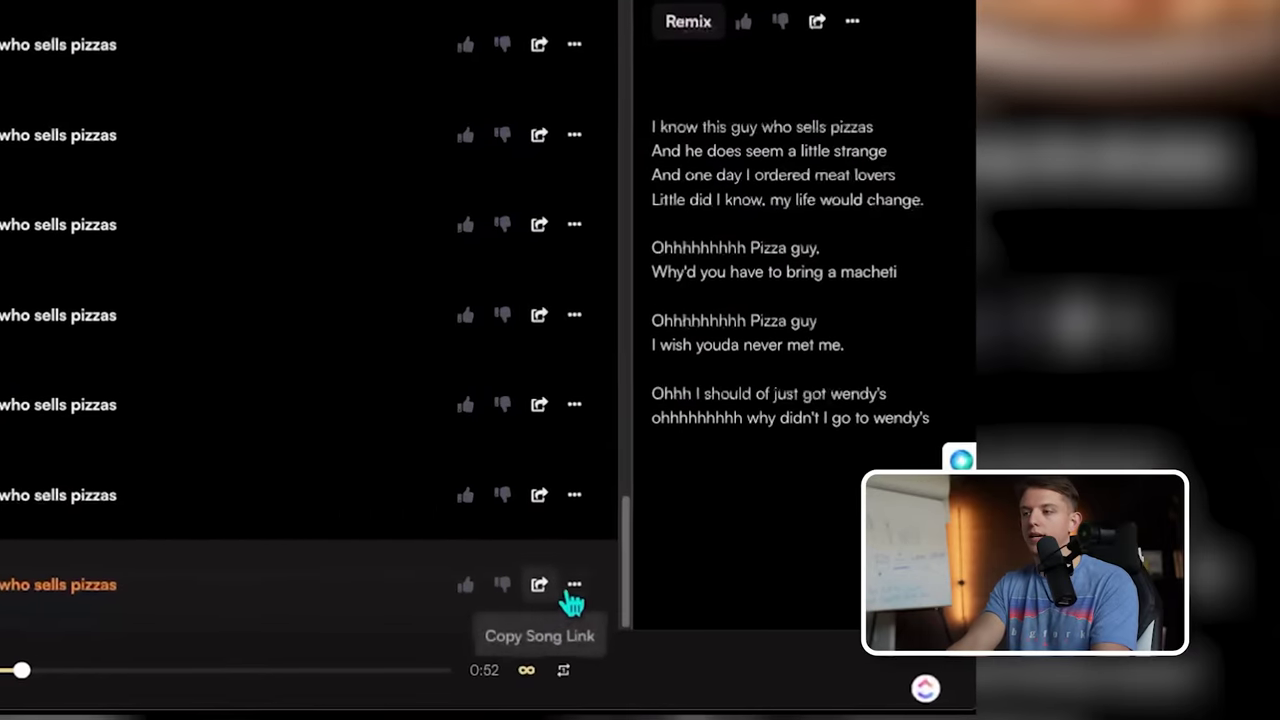
pyautogui.click(574, 586)
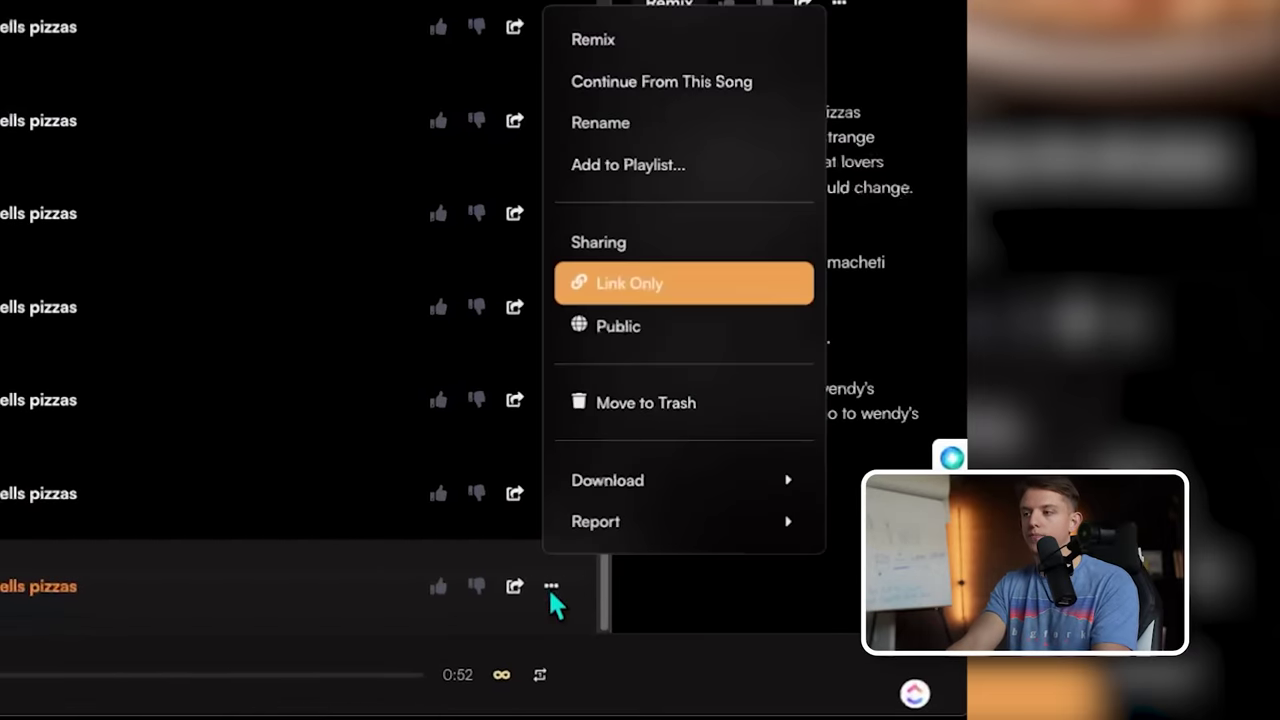
pyautogui.moveTo(660, 491)
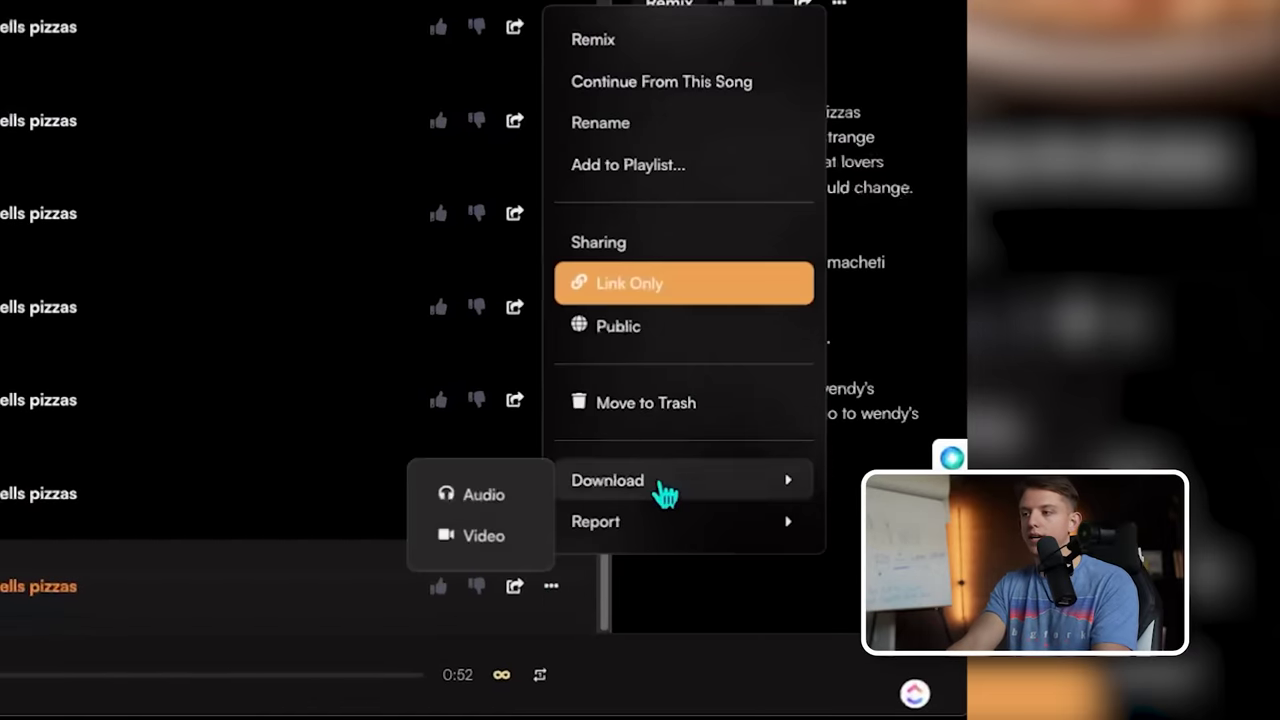
pyautogui.click(505, 500)
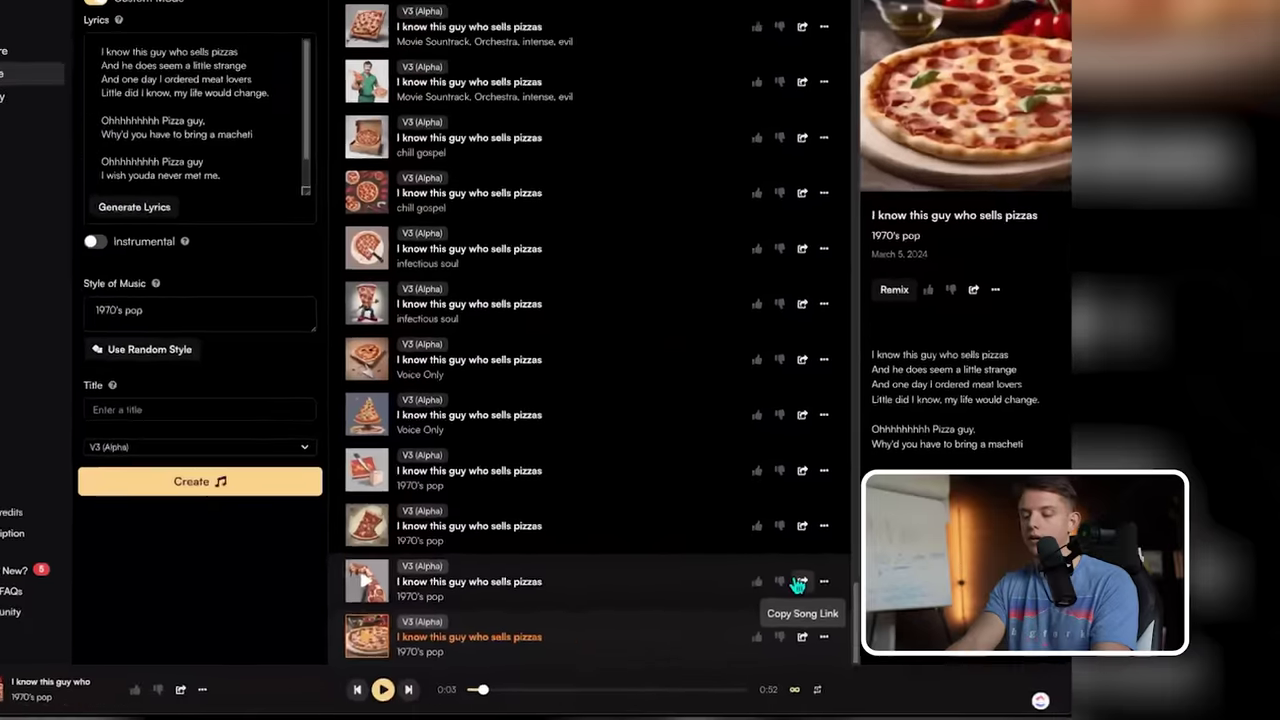
# - Switch to Replay, load "I know this guy who sells pizzas.mp3" from Downloads as the cover's audio, and preview it
pyautogui.press('super+Tab')
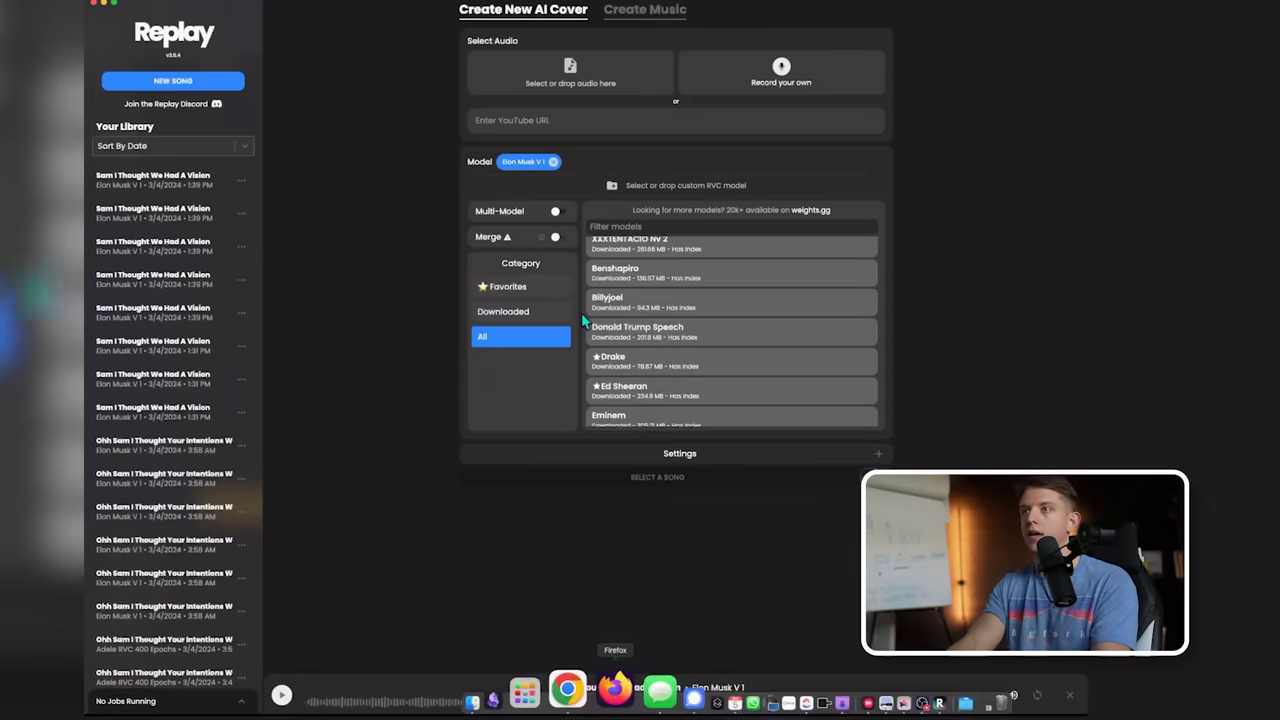
pyautogui.click(570, 72)
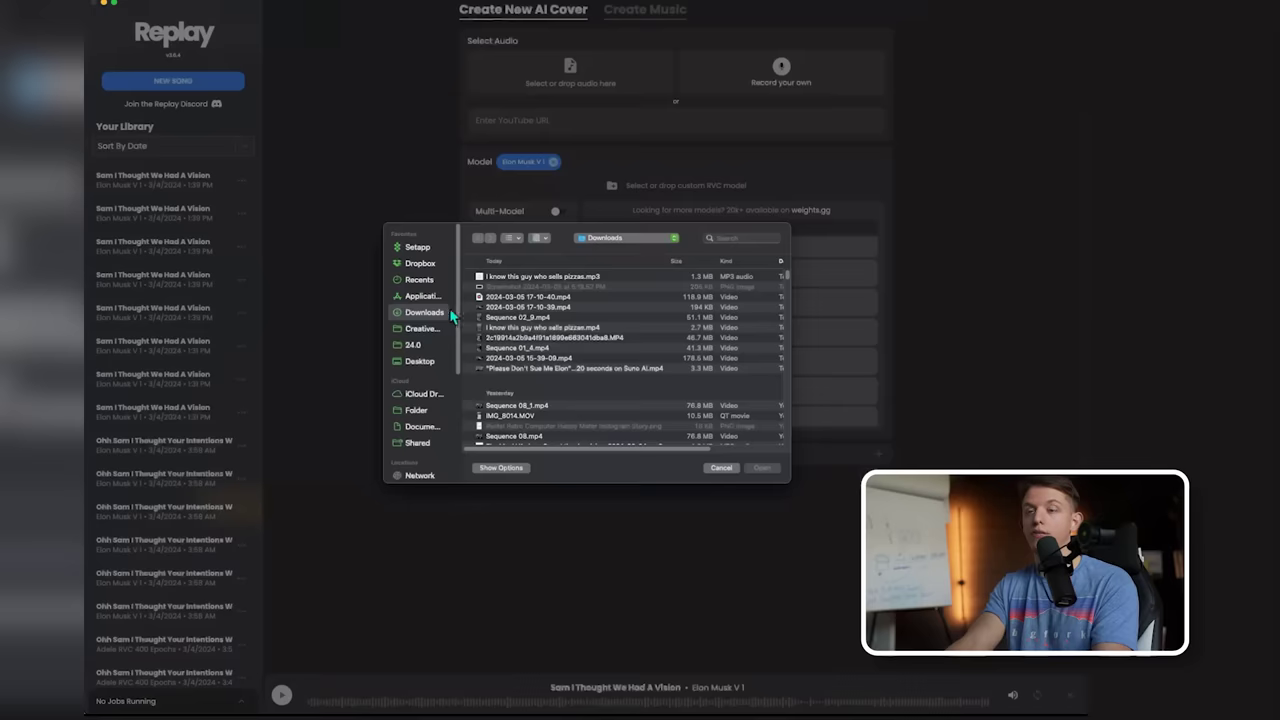
pyautogui.doubleClick(518, 278)
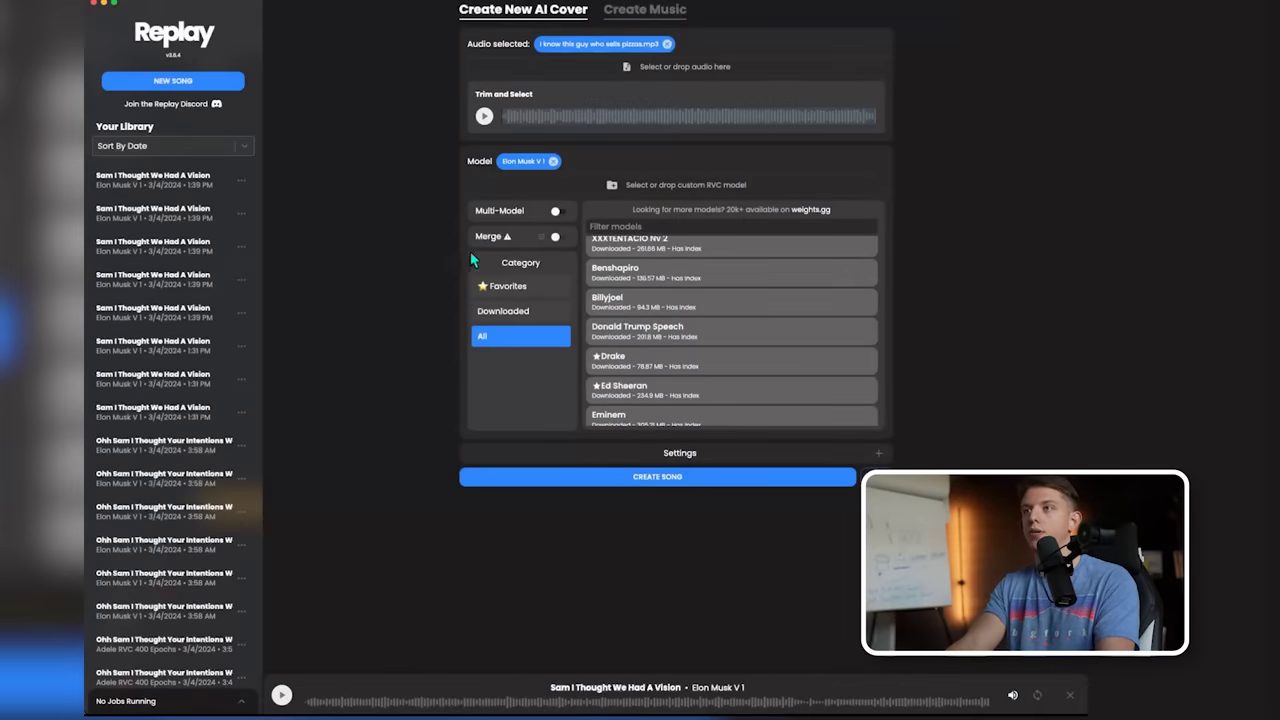
pyautogui.click(486, 117)
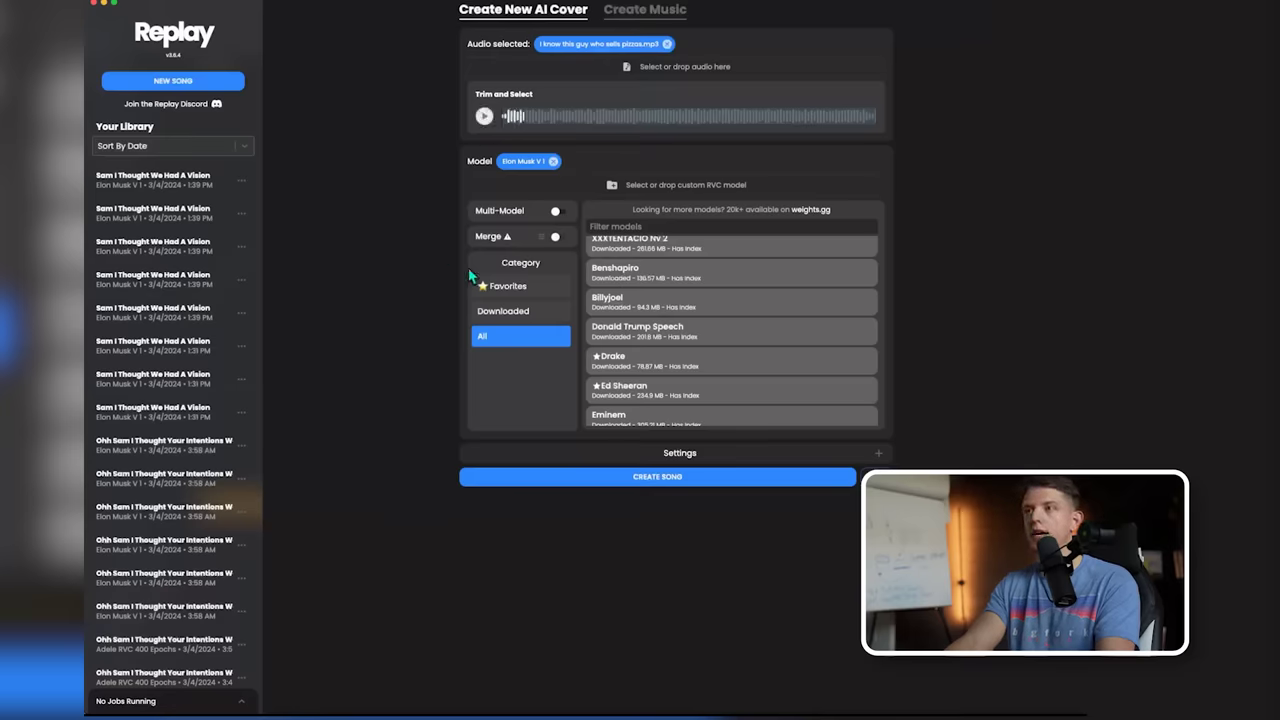
# - Choose Kendrick as the voice model for the AI cover
pyautogui.scroll(-5, 640, 330)
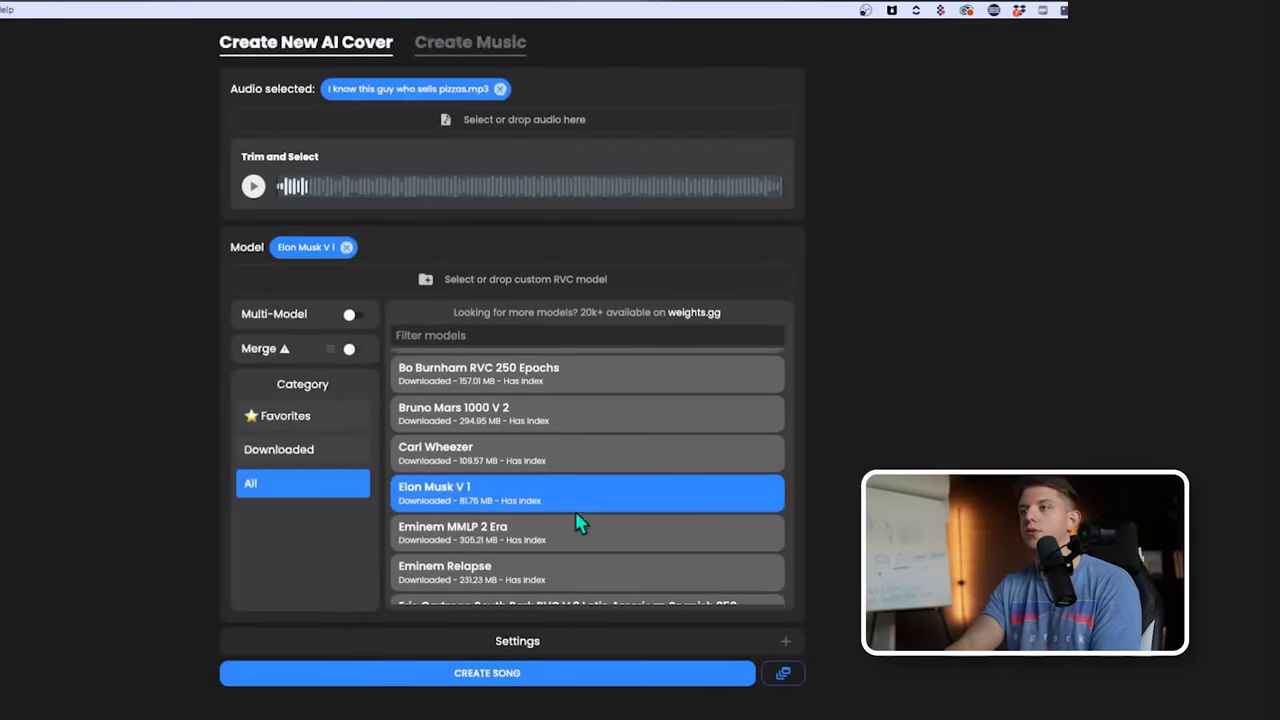
pyautogui.scroll(2, 540, 515)
pyautogui.scroll(-6, 475, 455)
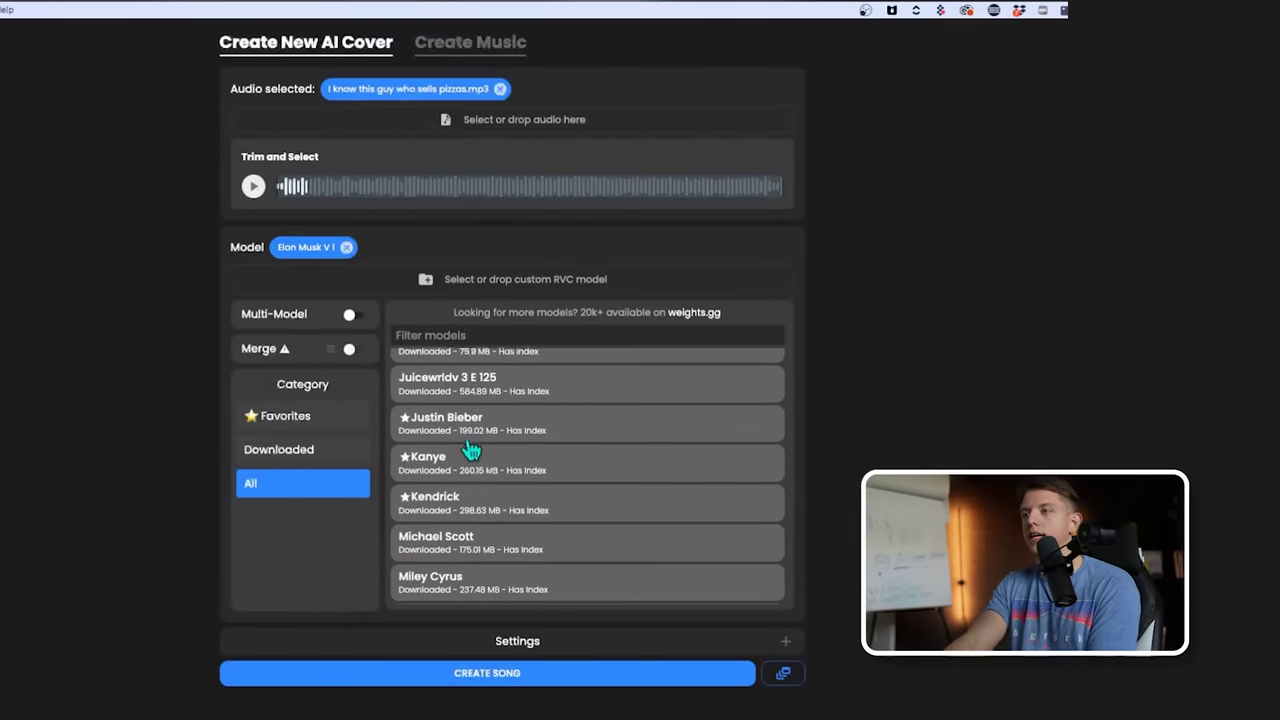
pyautogui.scroll(1, 472, 448)
pyautogui.scroll(-4, 455, 430)
pyautogui.click(440, 410)
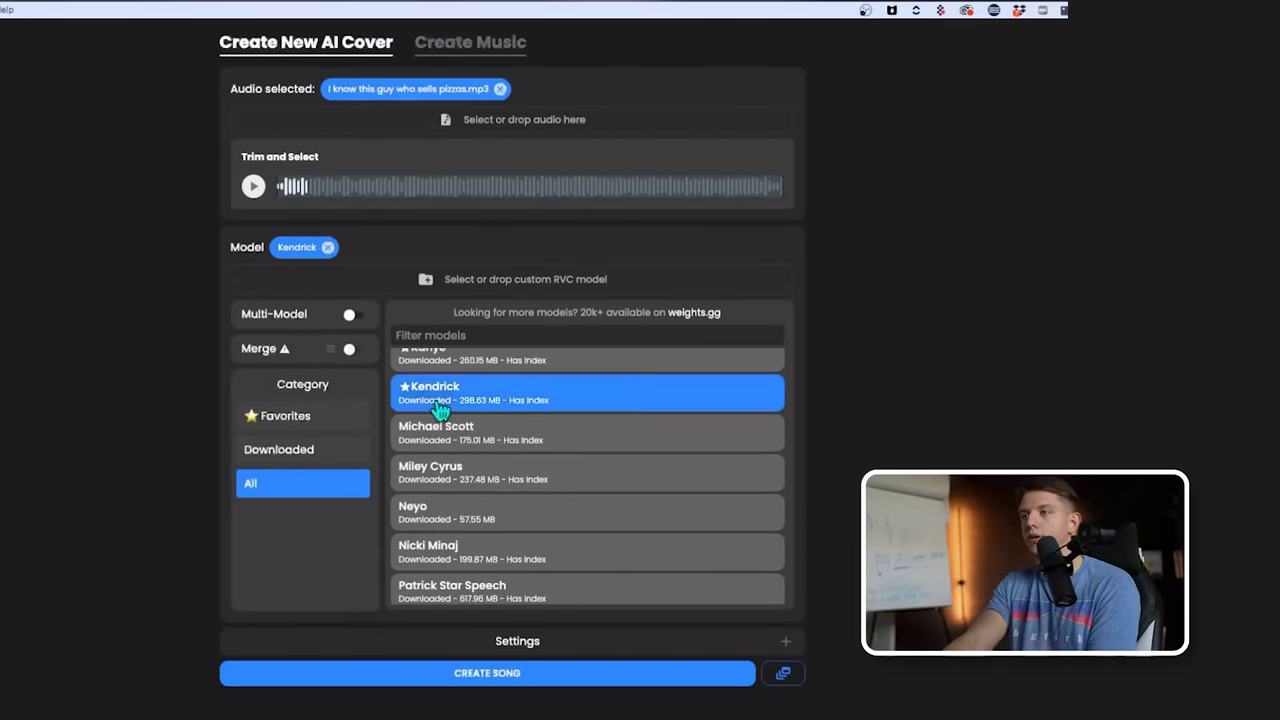
pyautogui.click(479, 688)
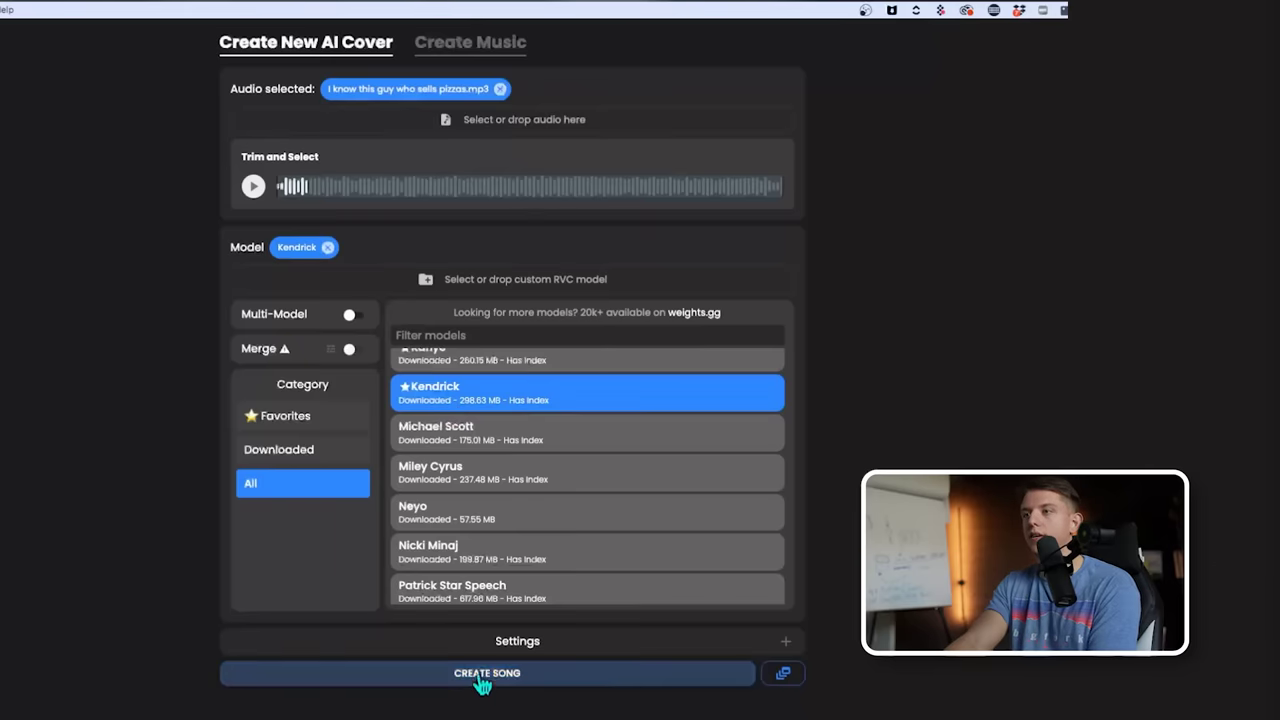
# - Adjust the cover's relative pitch, enable De Echo & Reverb, and queue Kendrick and Taylor Swift covers of the pizza song
pyautogui.click(491, 641)
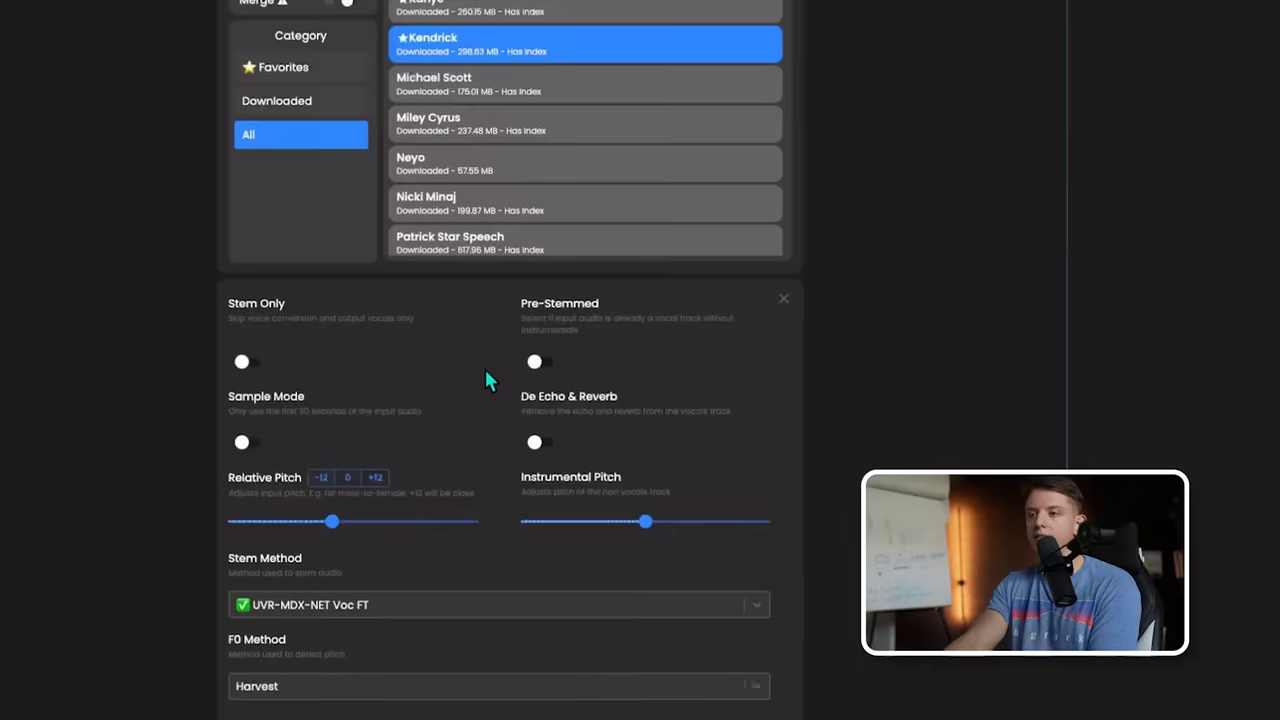
pyautogui.moveTo(332, 521)
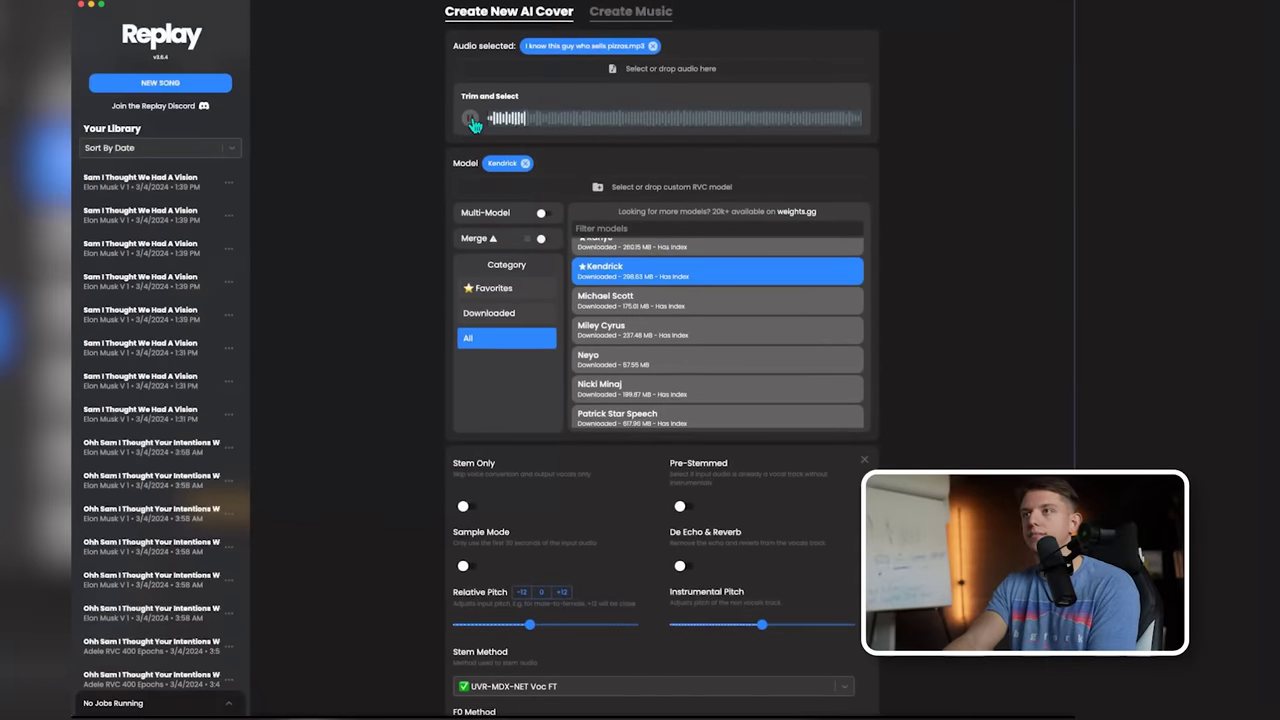
pyautogui.scroll(-3, 608, 420)
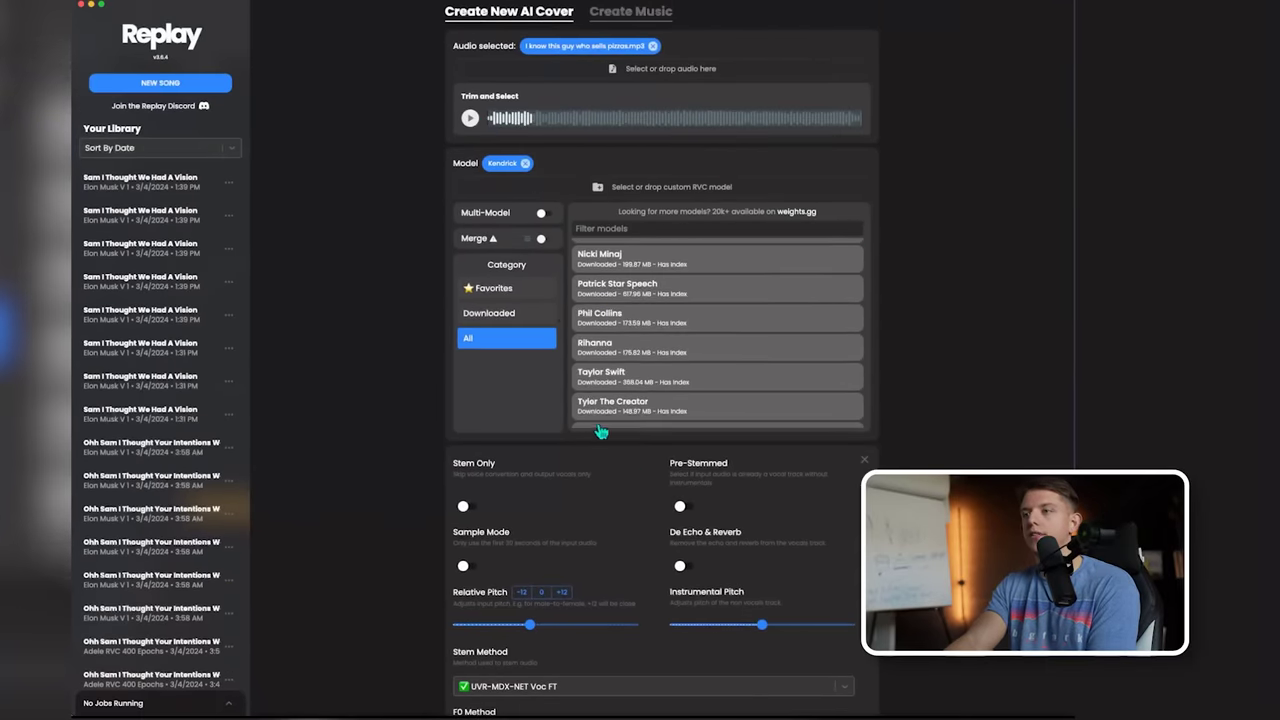
pyautogui.scroll(-3, 640, 500)
pyautogui.moveTo(530, 443)
pyautogui.mouseDown()
pyautogui.moveTo(499, 446)
pyautogui.moveTo(515, 458)
pyautogui.mouseUp()
pyautogui.click(614, 638)
pyautogui.click(614, 629)
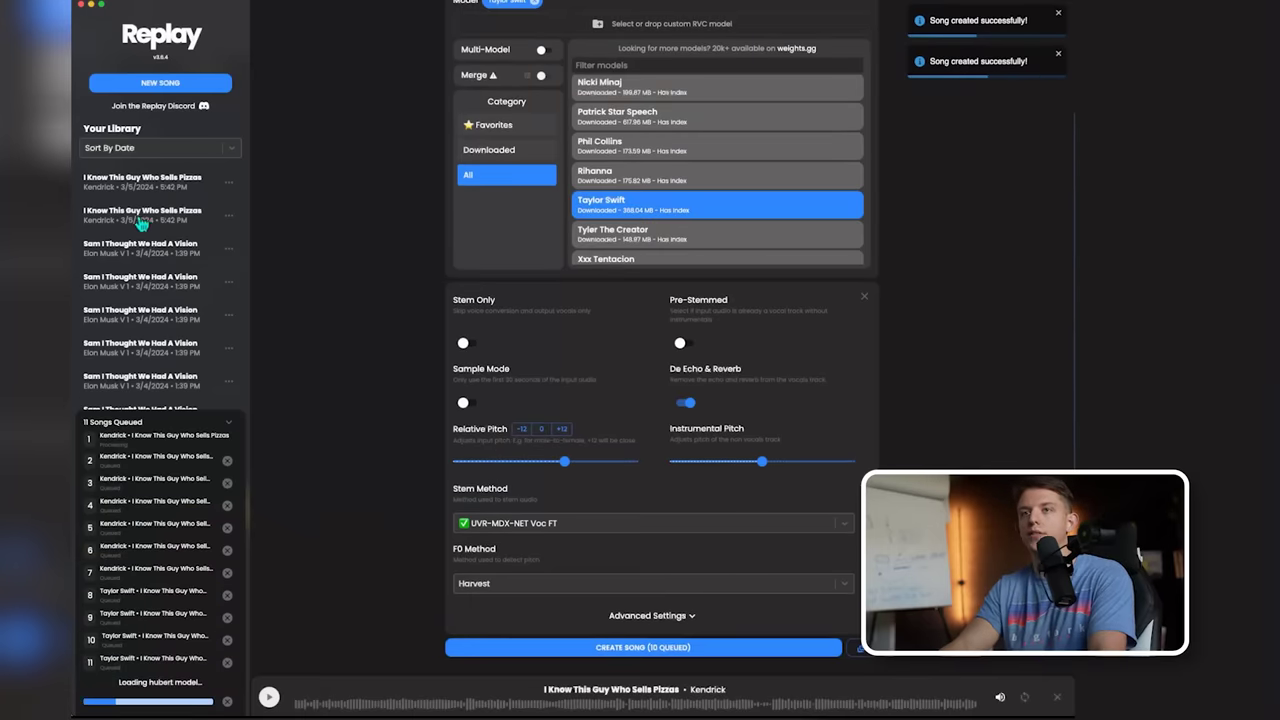
# - Listen to the finished Kendrick covers of the pizza song at pitches -12, -6 and -4 to compare them
pyautogui.click(129, 224)
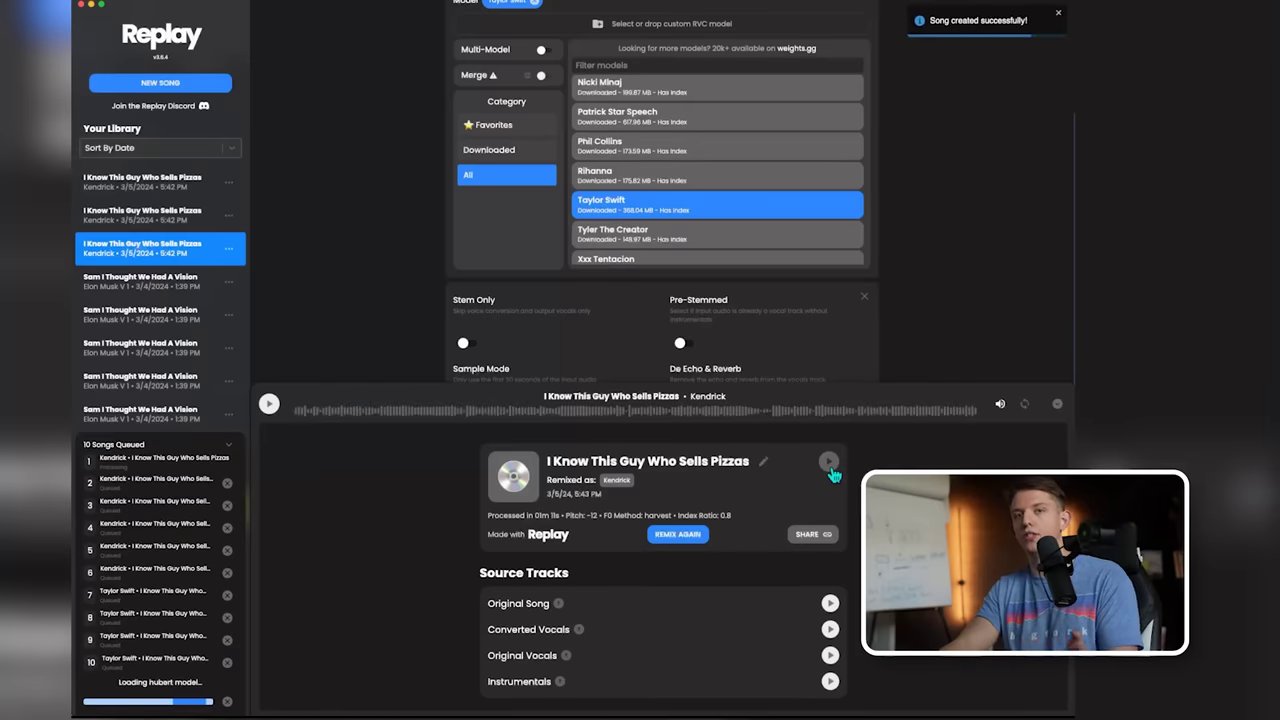
pyautogui.click(828, 462)
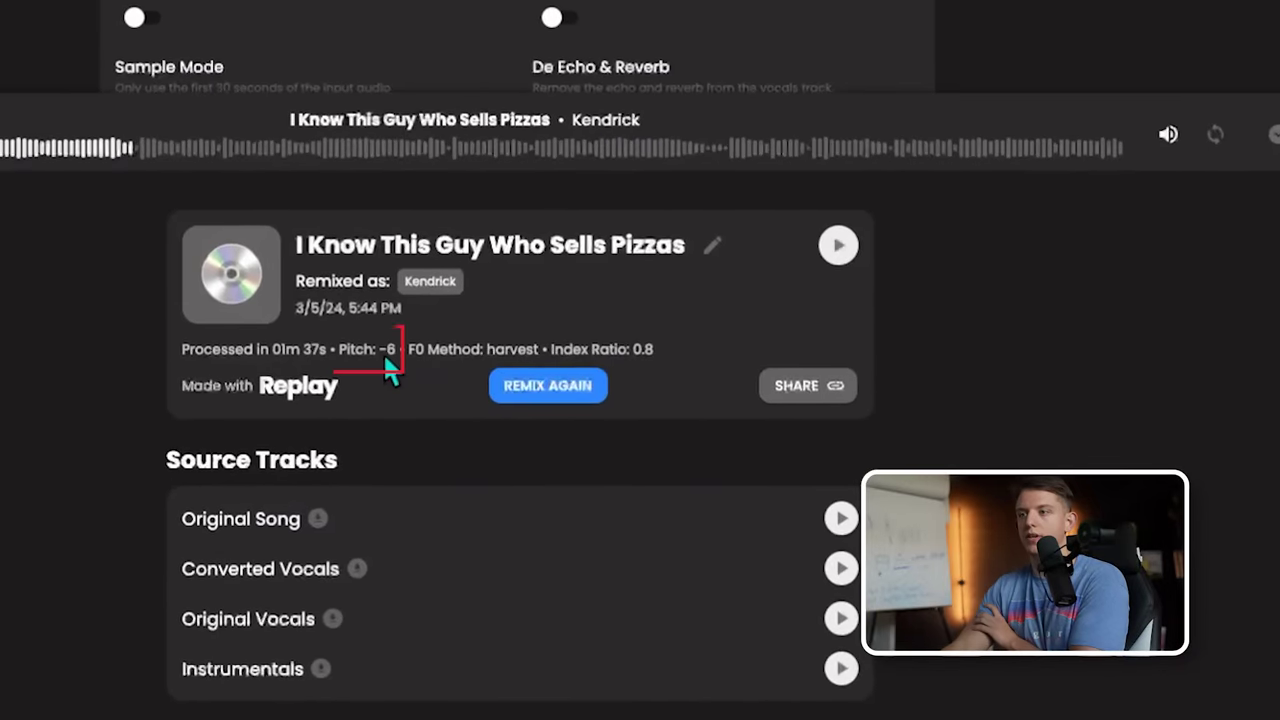
pyautogui.click(838, 247)
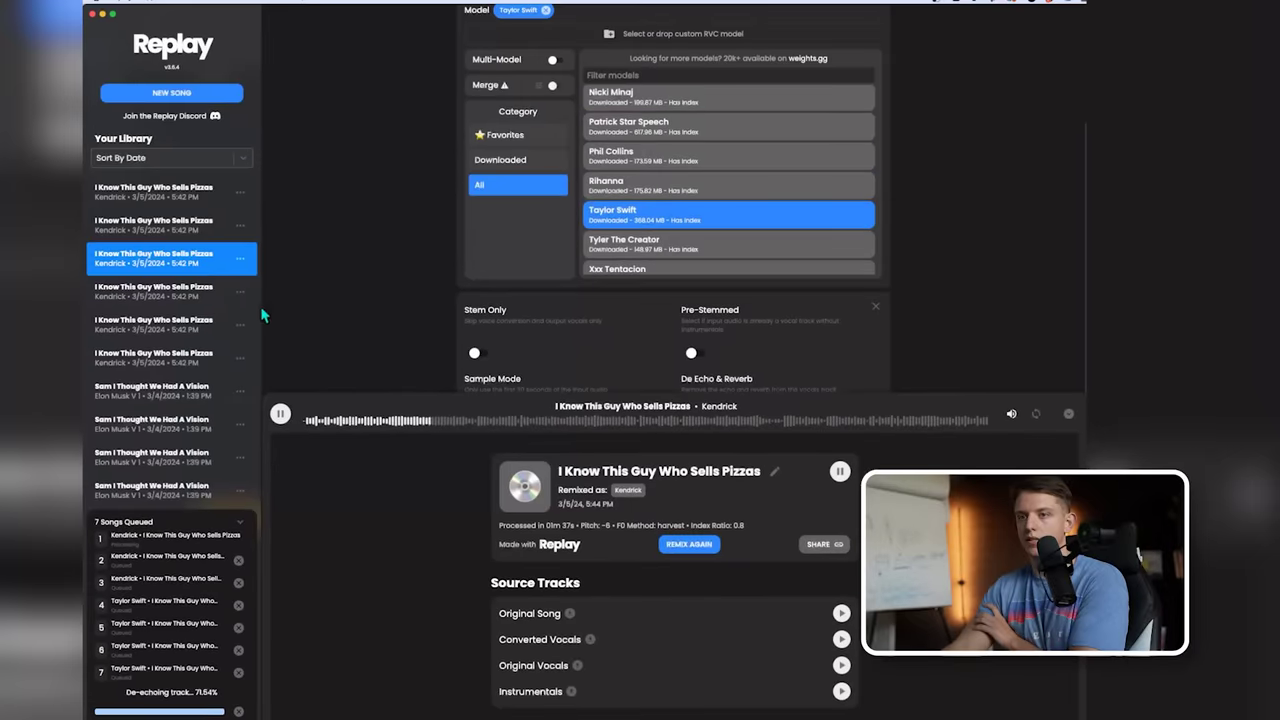
pyautogui.click(178, 228)
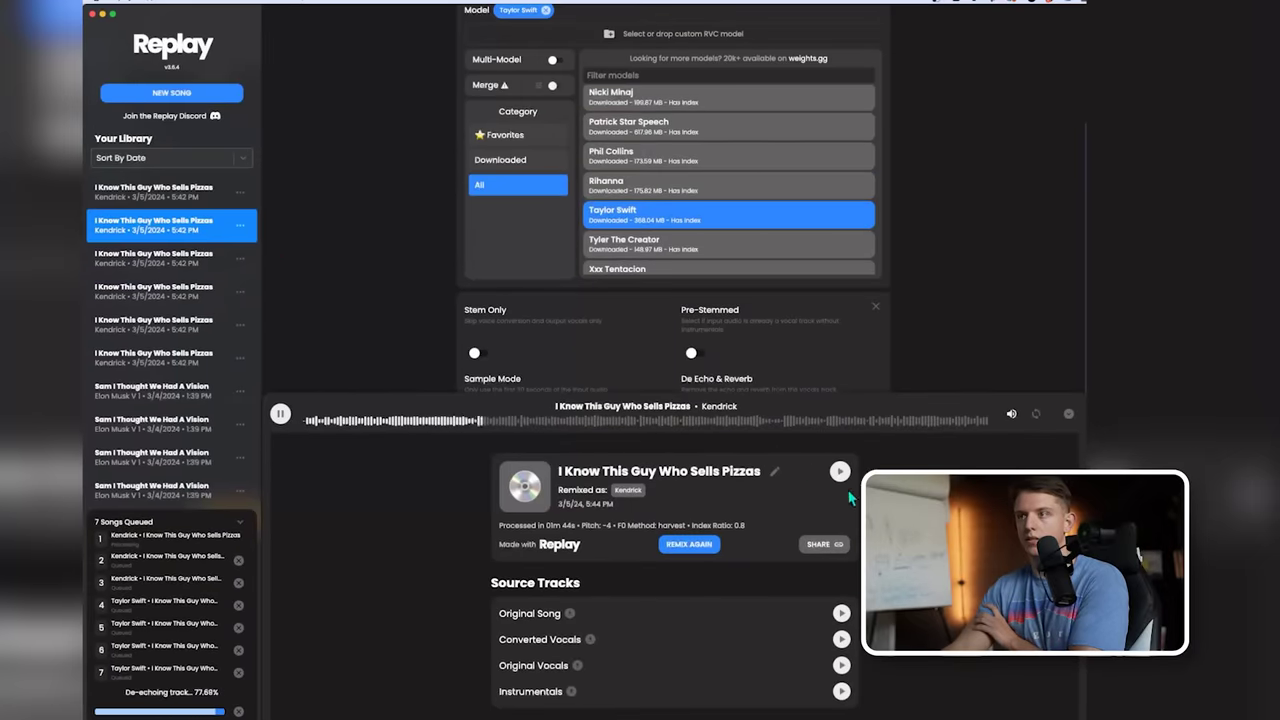
pyautogui.click(840, 474)
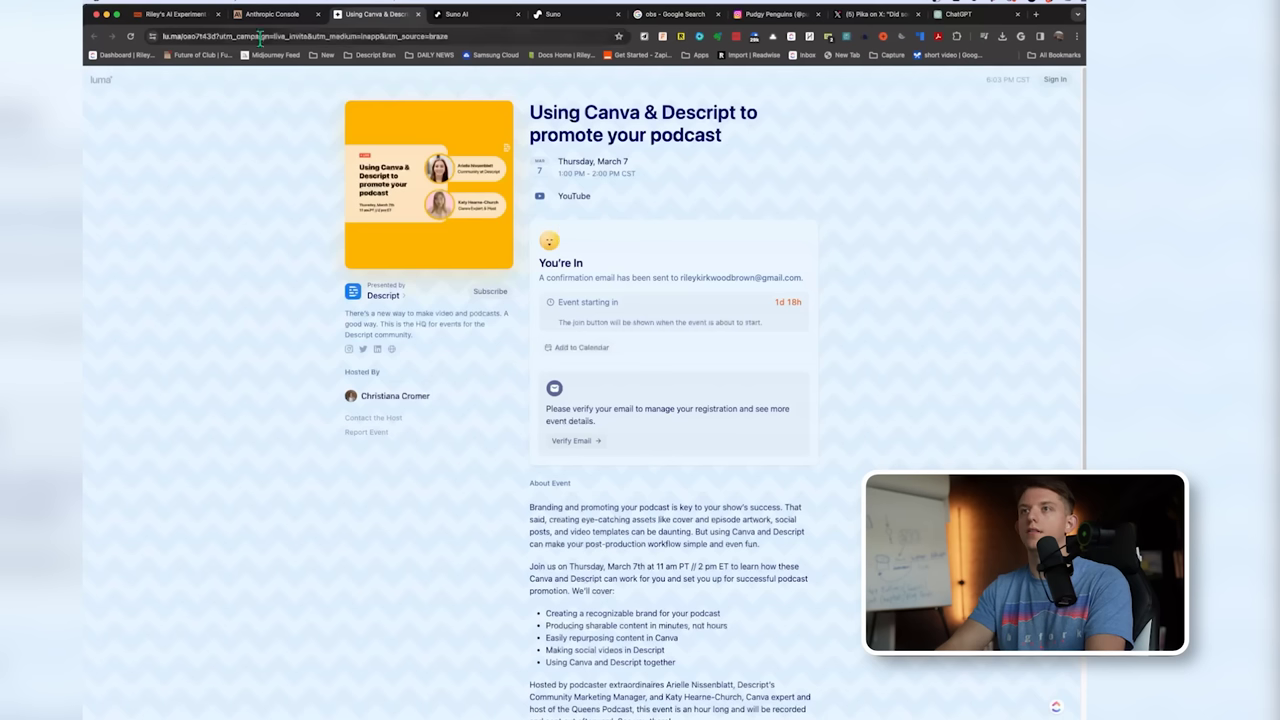
# - Switch to Suno in the browser and listen to several simple hip hop versions of "subscribe to my channel where I teach yo"
pyautogui.click(550, 14)
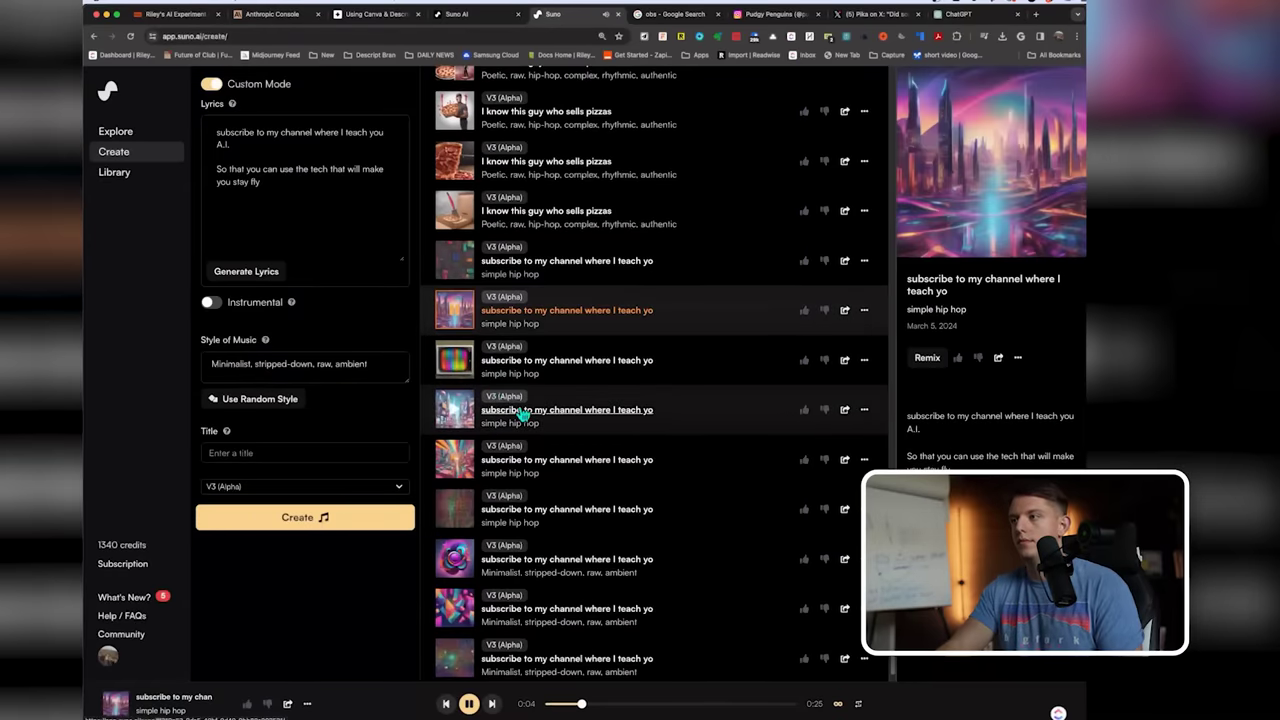
pyautogui.click(470, 370)
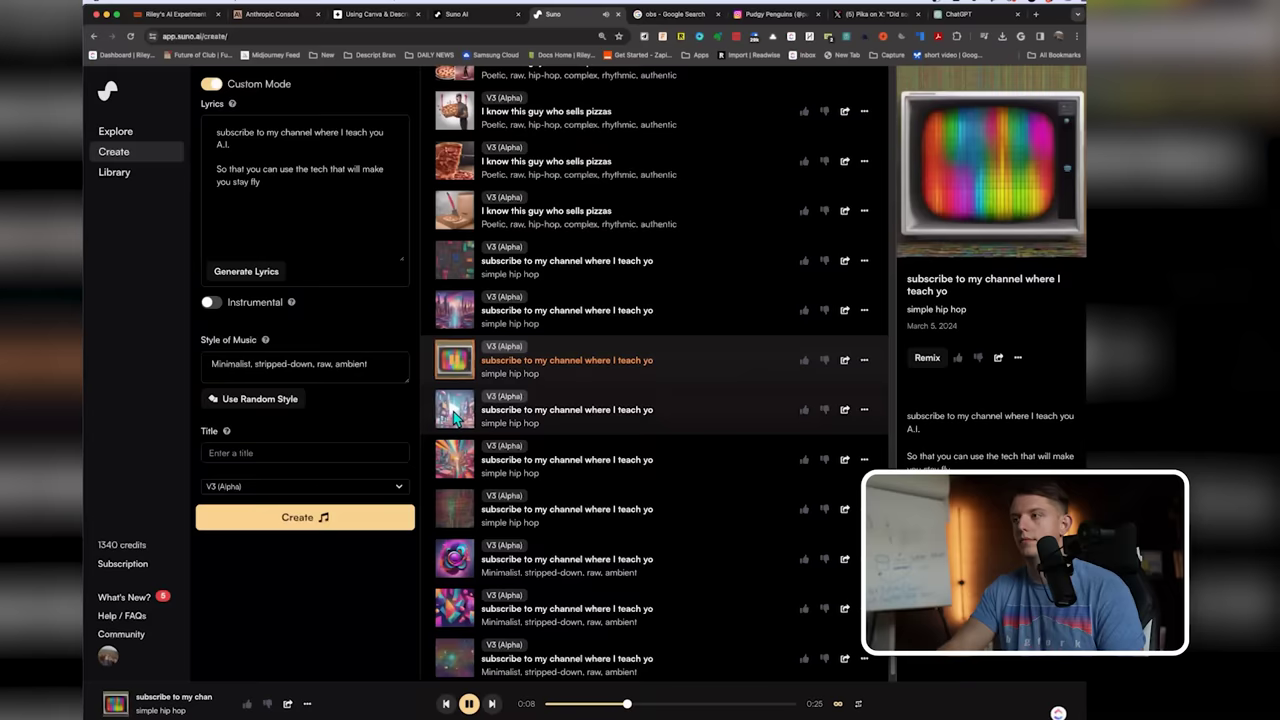
pyautogui.scroll(-1, 455, 418)
pyautogui.click(474, 420)
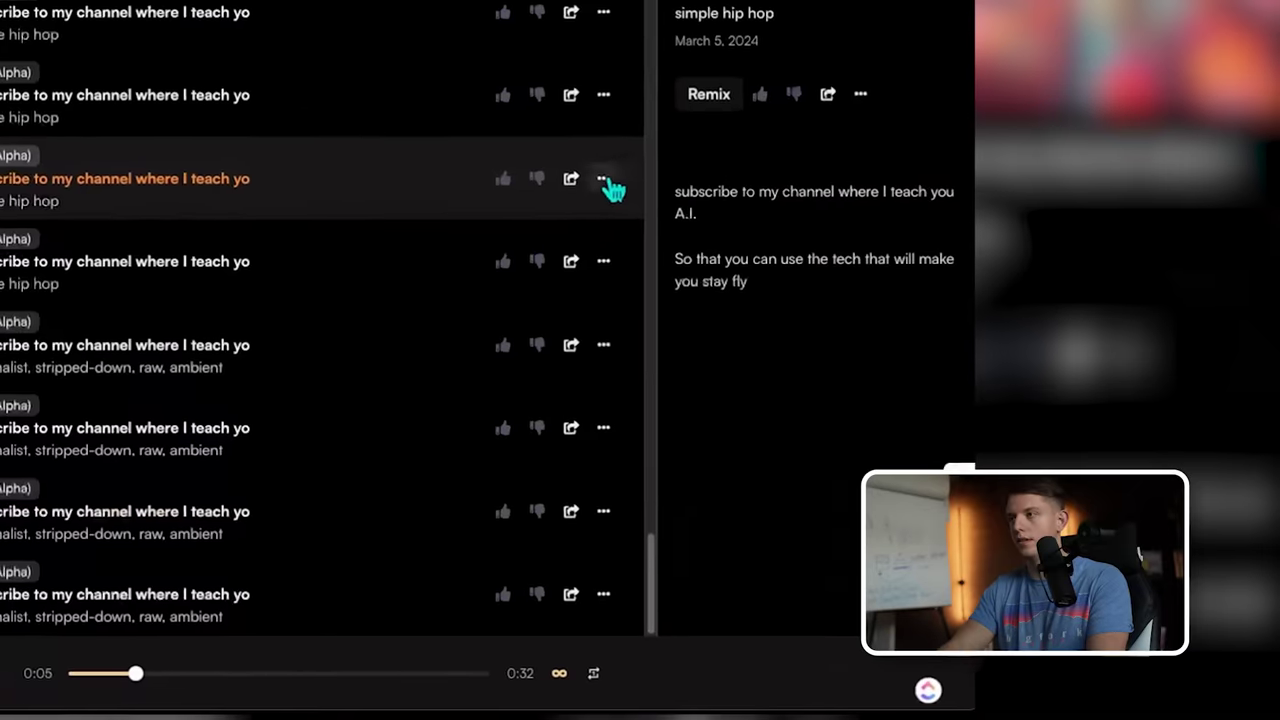
# - Download the chosen simple hip hop version of "subscribe to my channel where I teach yo" from its song options
pyautogui.click(864, 408)
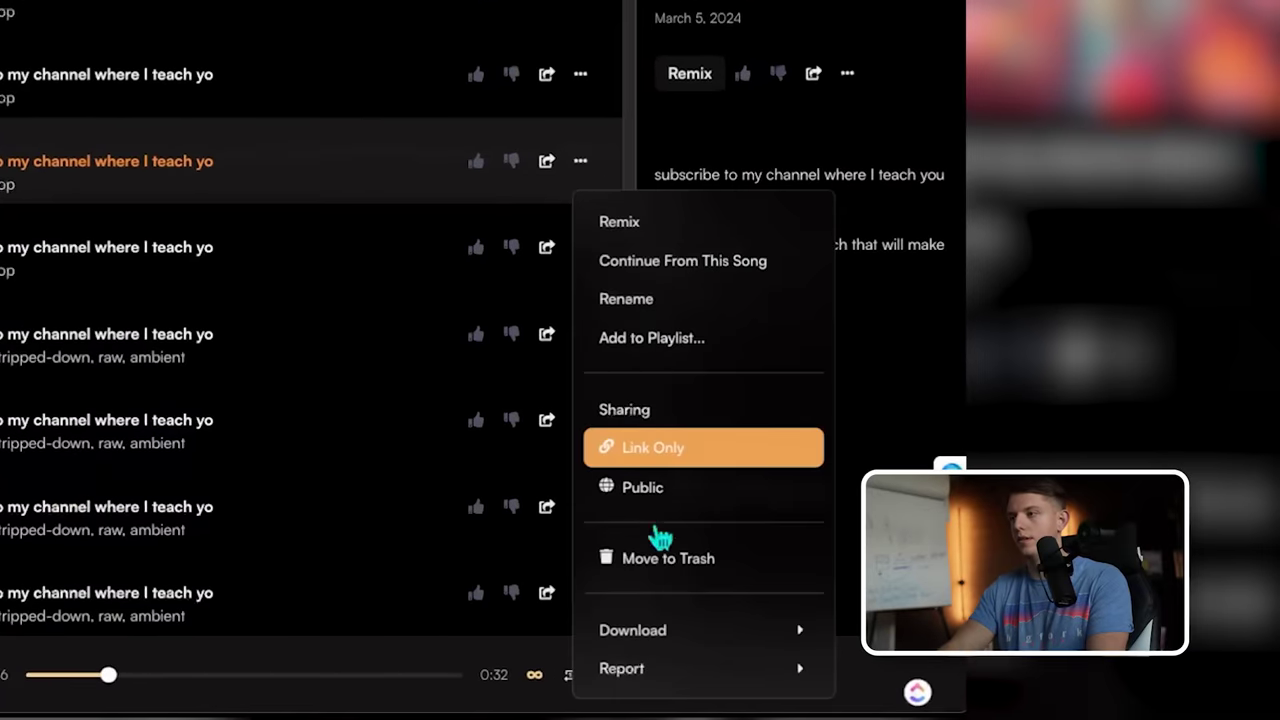
pyautogui.moveTo(651, 636)
pyautogui.click(508, 645)
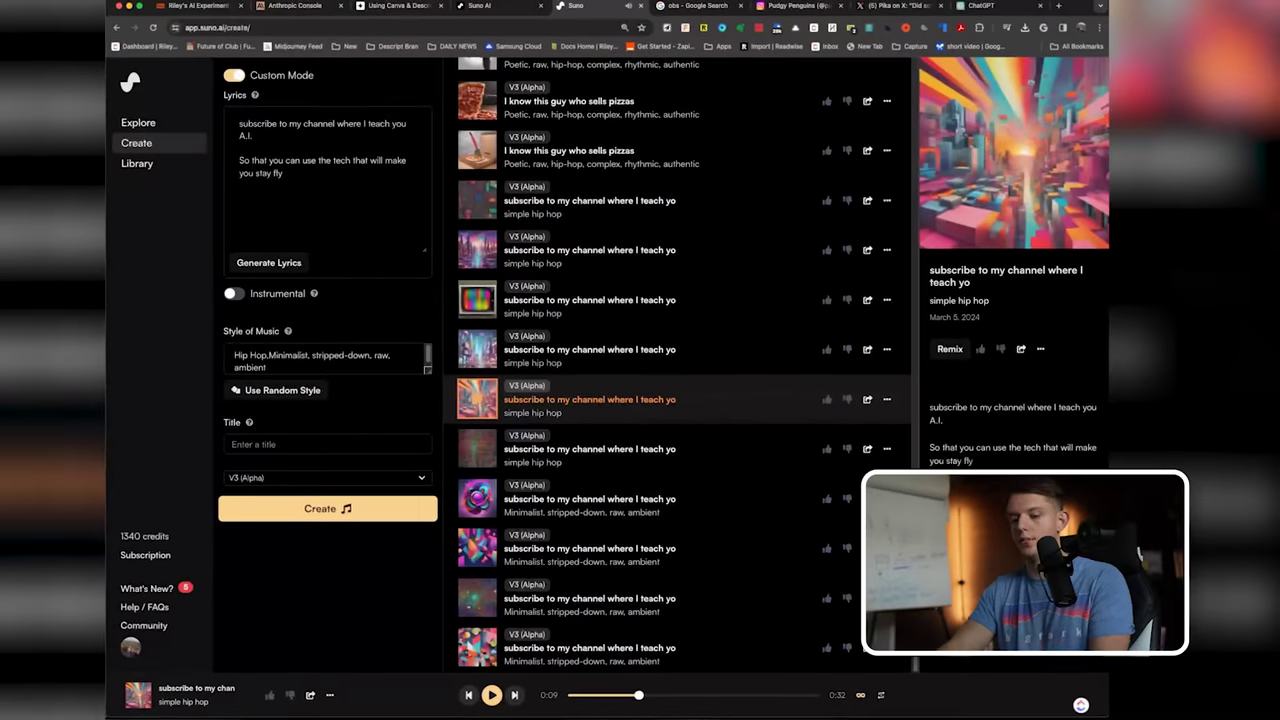
# - Switch to Replay, load "subscribe to my channel where I teach yo (1).mp3" as the cover audio, and browse the voice models
pyautogui.press('super+Tab')
pyautogui.press('super+Tab')
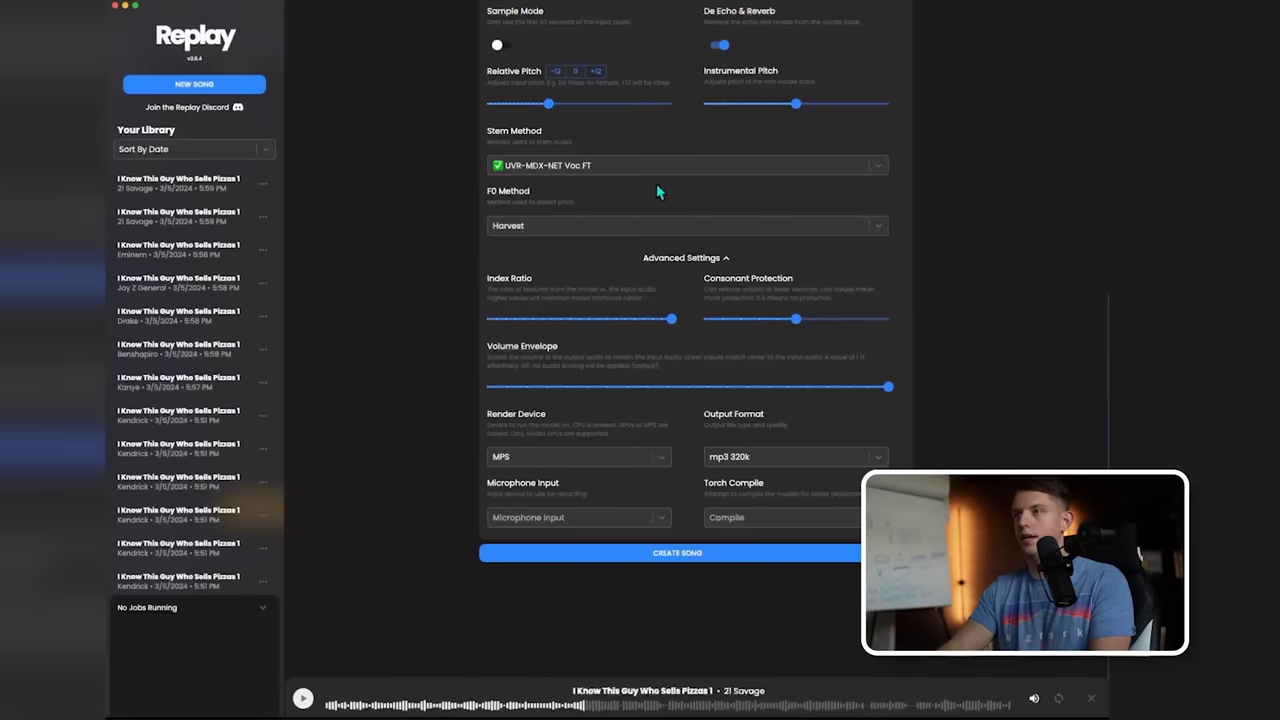
pyautogui.scroll(8, 656, 183)
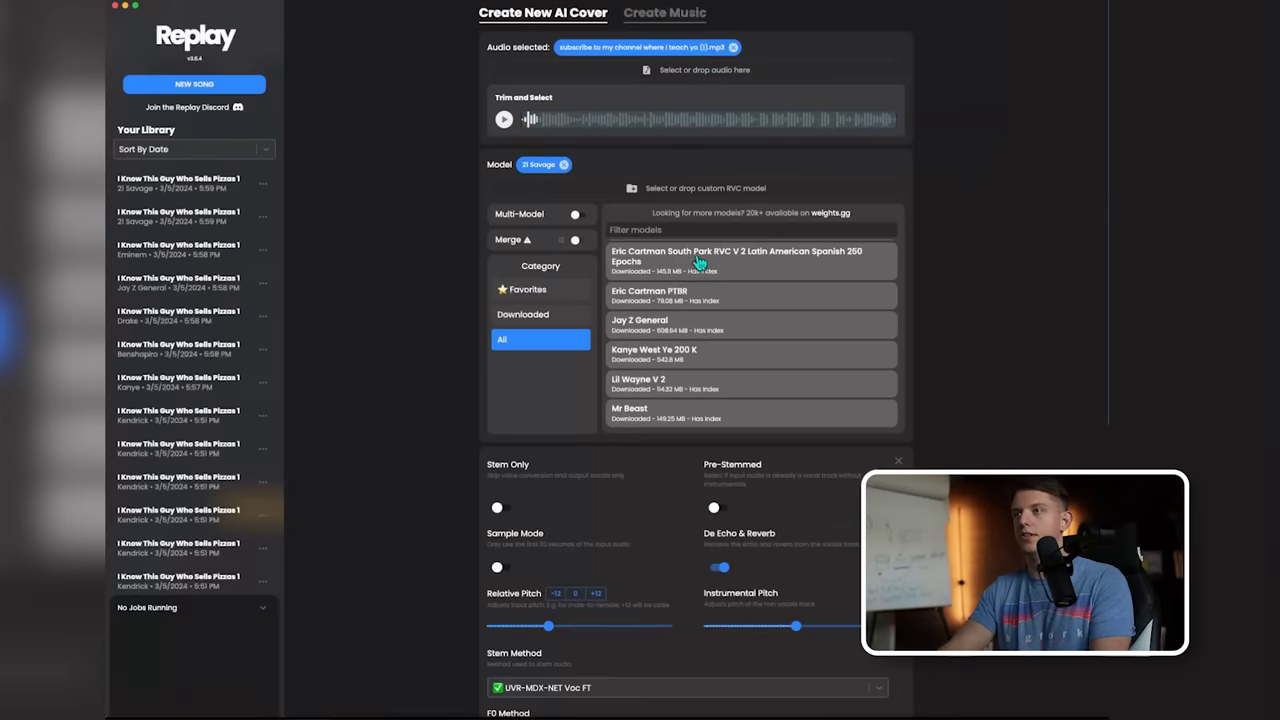
pyautogui.scroll(5, 700, 265)
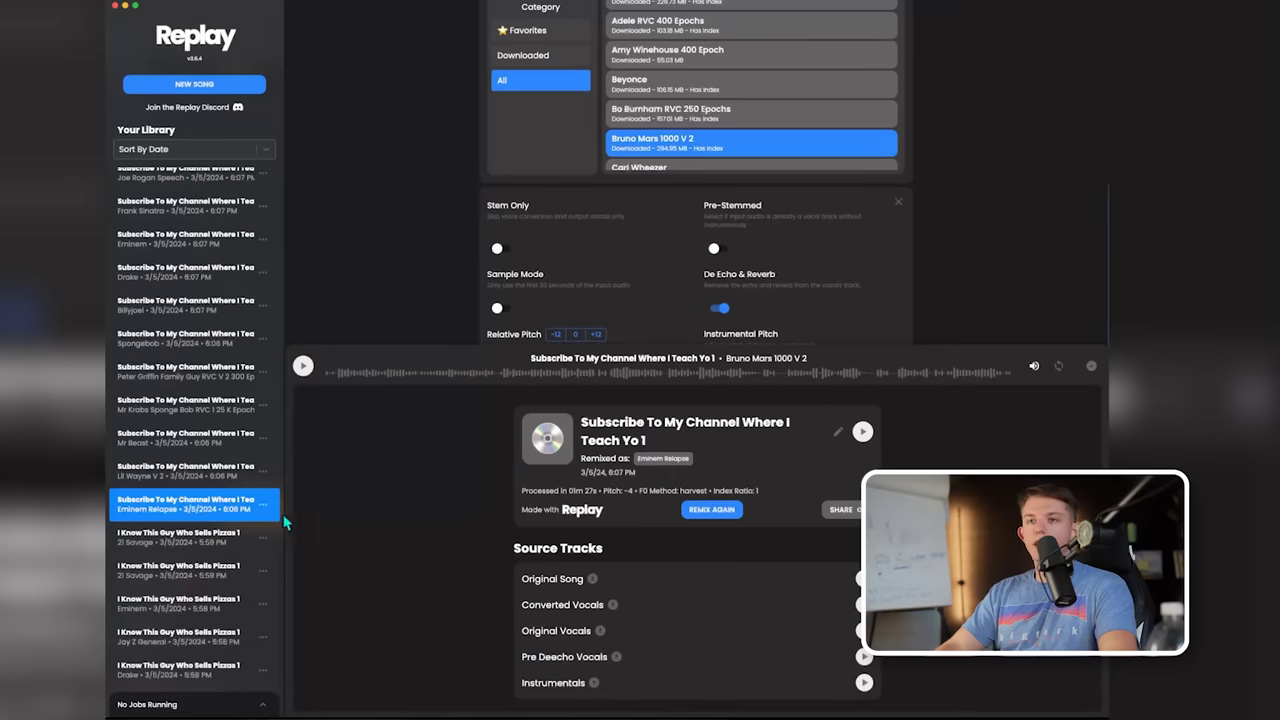
# - Listen to the Eminem Relapse, Lil Wayne V 2 and Mr Beast covers of the subscribe song, replaying Mr Beast from the start
pyautogui.click(862, 431)
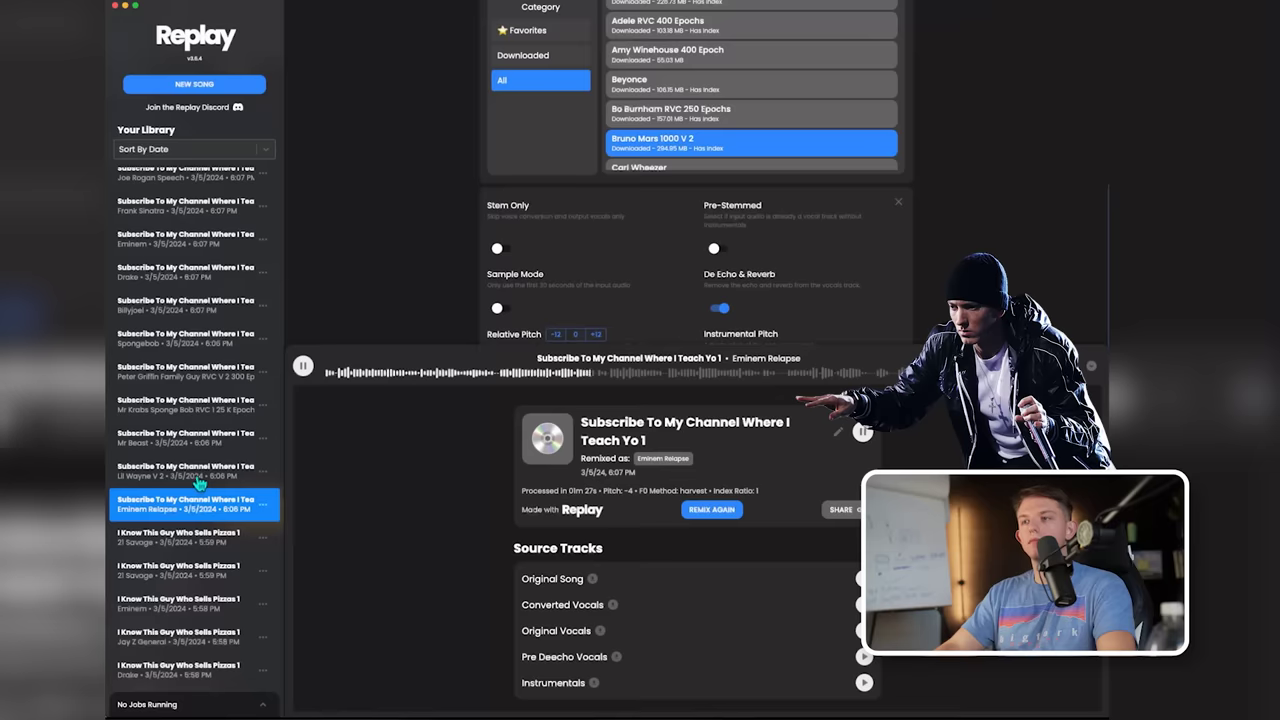
pyautogui.click(200, 483)
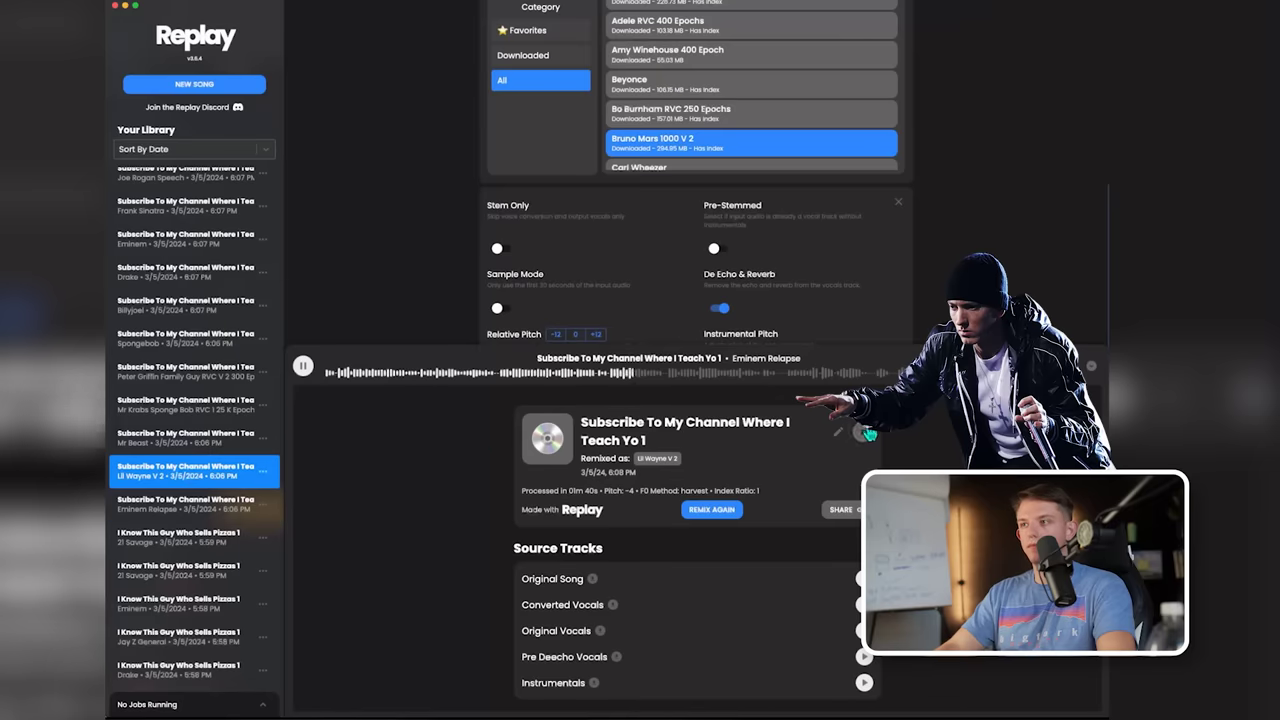
pyautogui.click(862, 432)
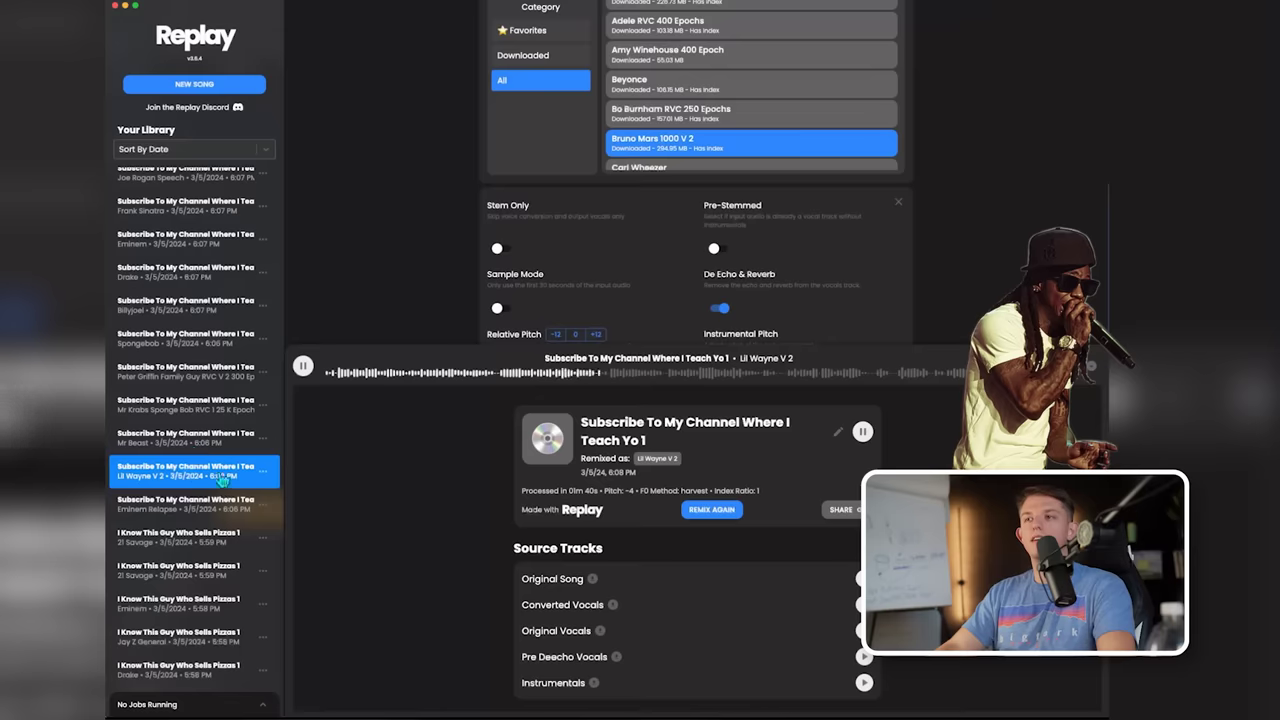
pyautogui.click(863, 434)
pyautogui.click(190, 440)
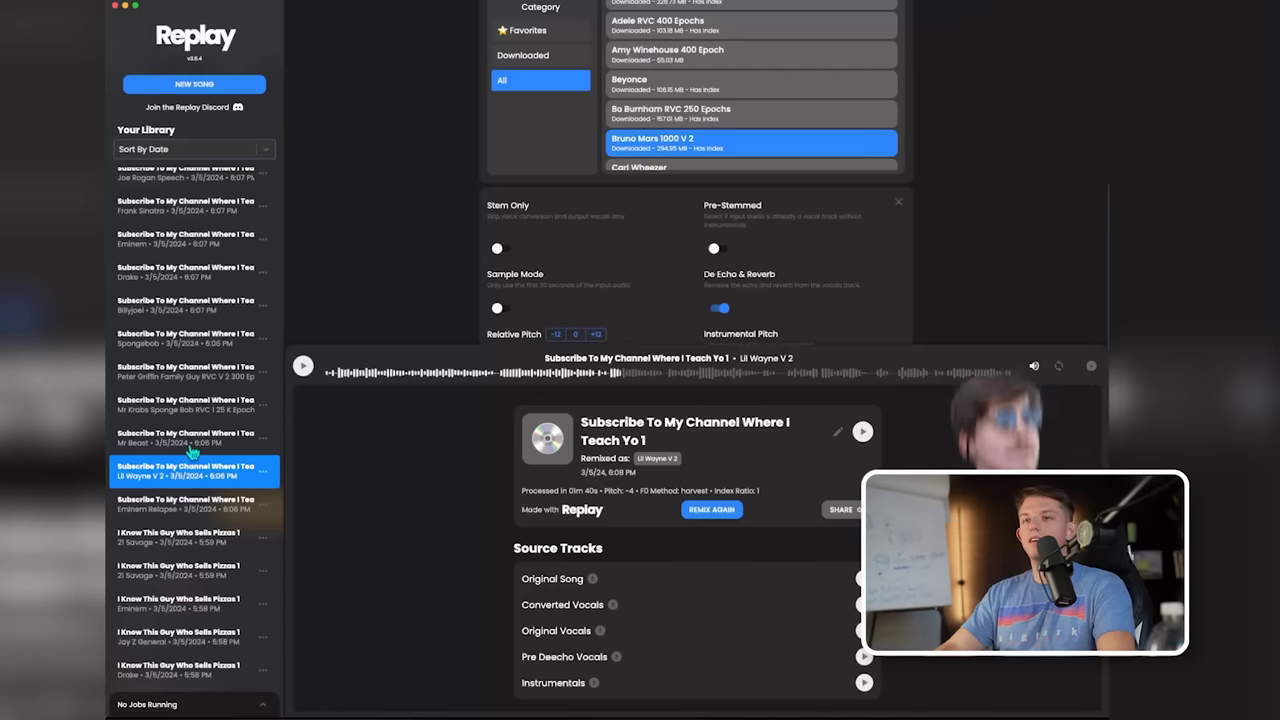
pyautogui.click(866, 440)
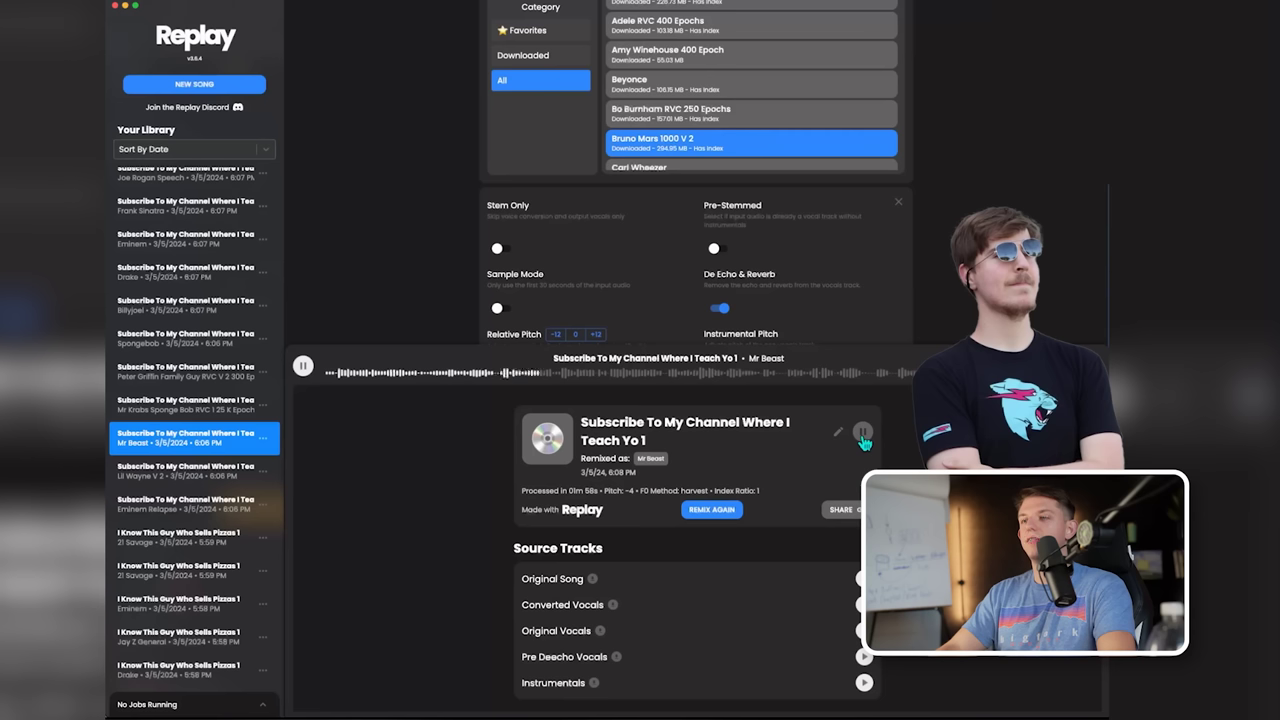
pyautogui.click(332, 374)
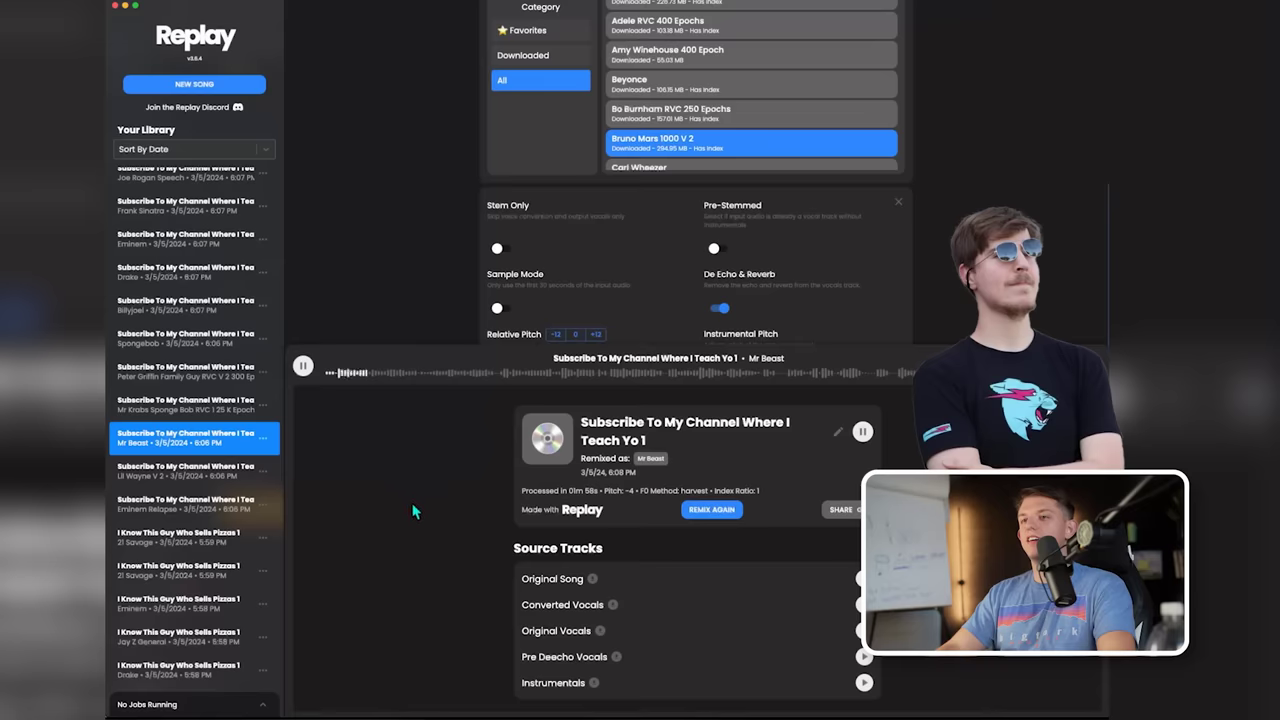
pyautogui.click(861, 434)
# - Listen to the Mr Krabs, Peter Griffin and Spongebob covers of the subscribe song
pyautogui.scroll(3, 160, 432)
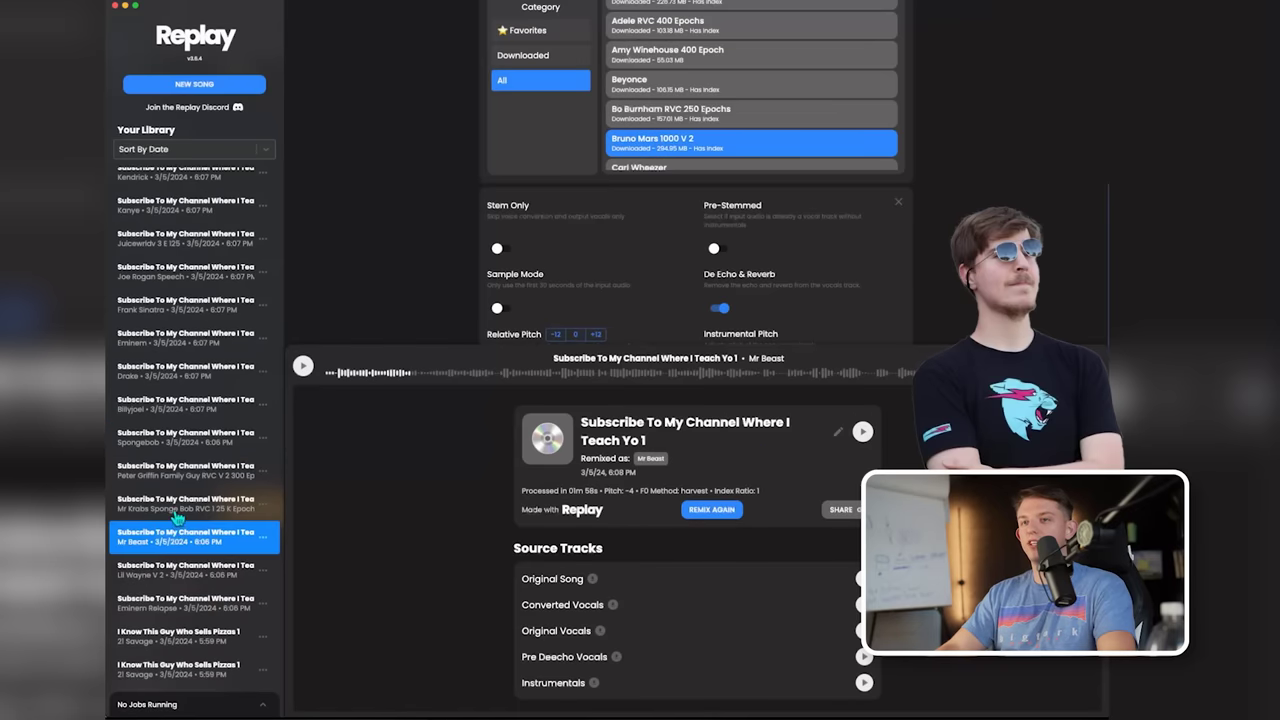
pyautogui.click(178, 515)
pyautogui.click(862, 431)
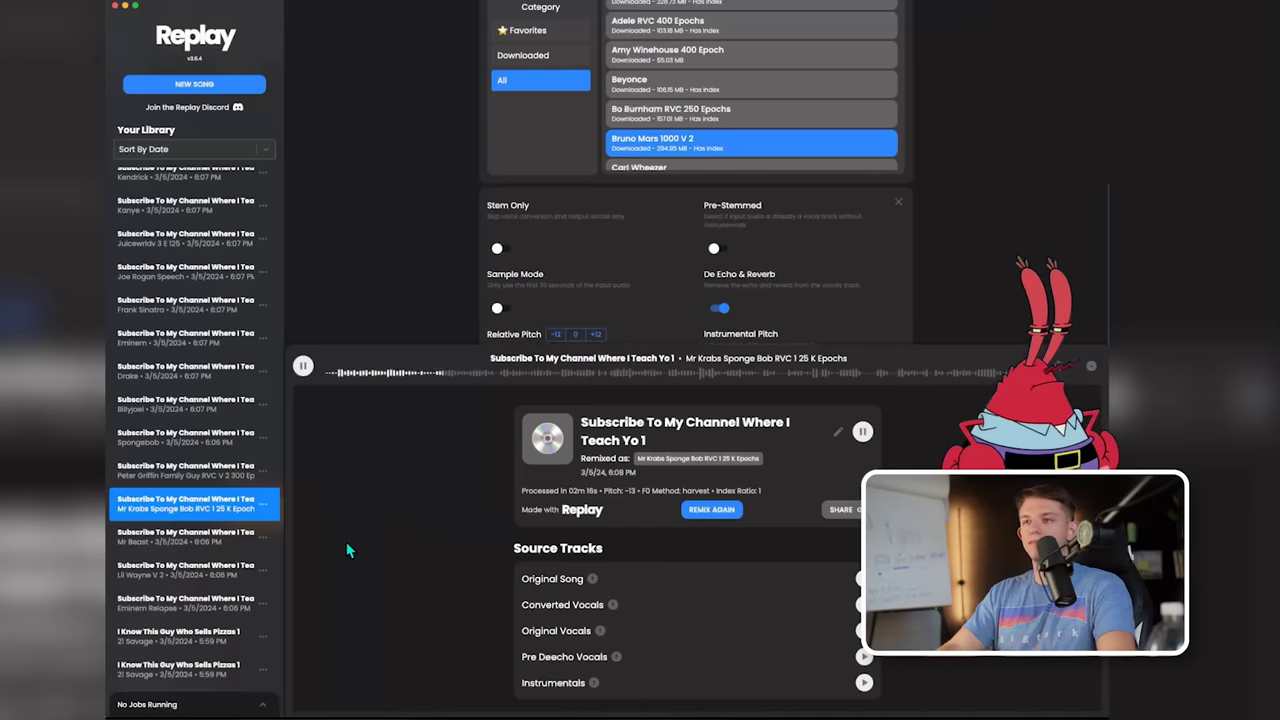
pyautogui.click(212, 472)
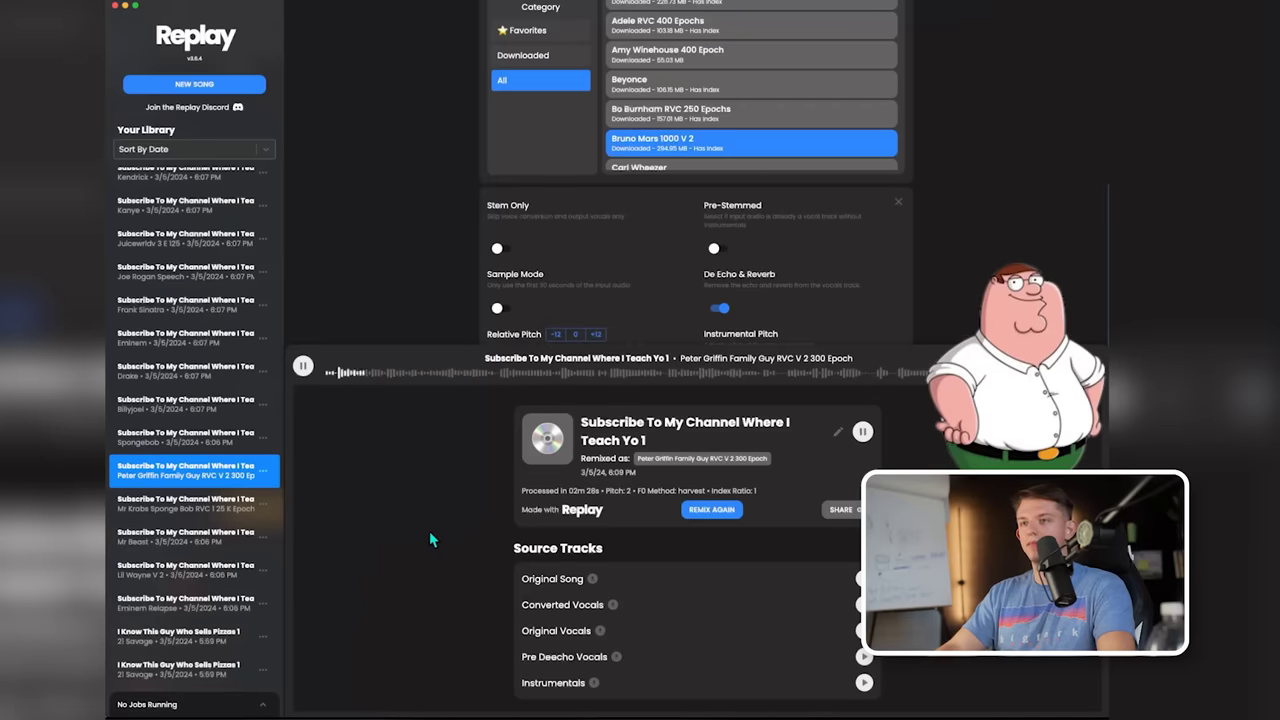
pyautogui.click(167, 449)
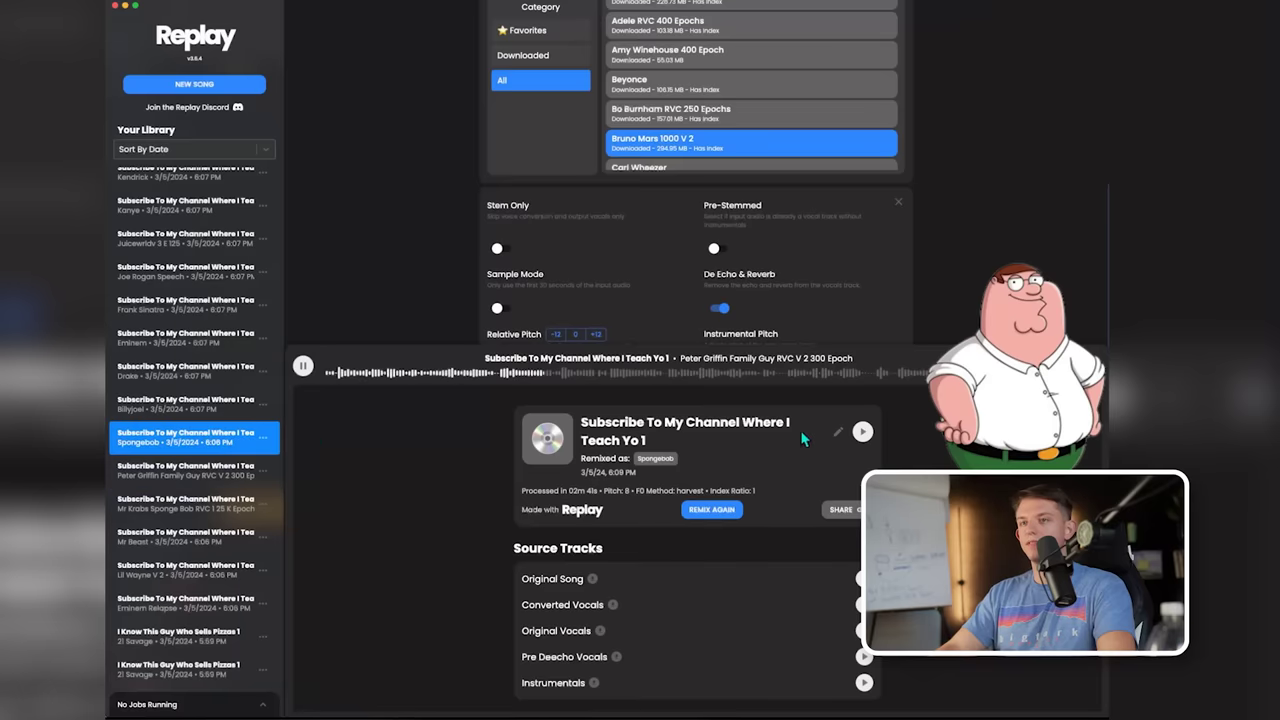
pyautogui.click(863, 432)
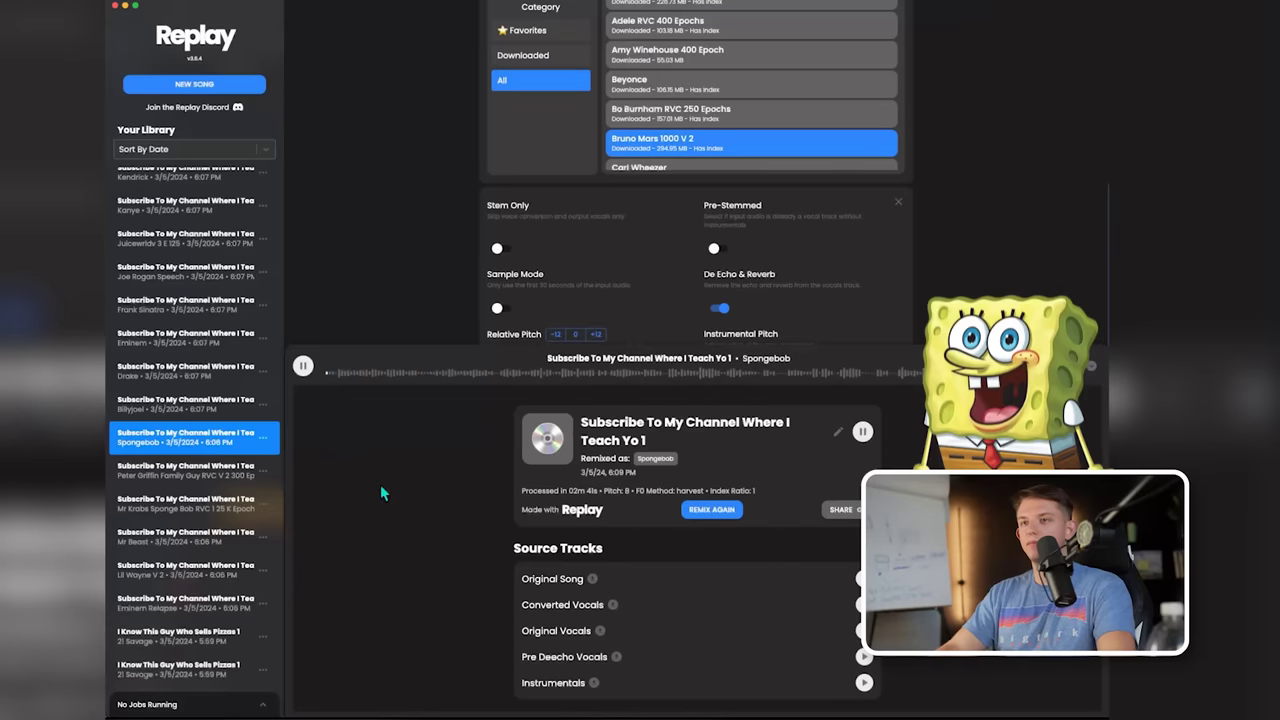
# - Listen to the Billyjoel and Drake covers of the subscribe song and open the Eminem cover
pyautogui.click(195, 413)
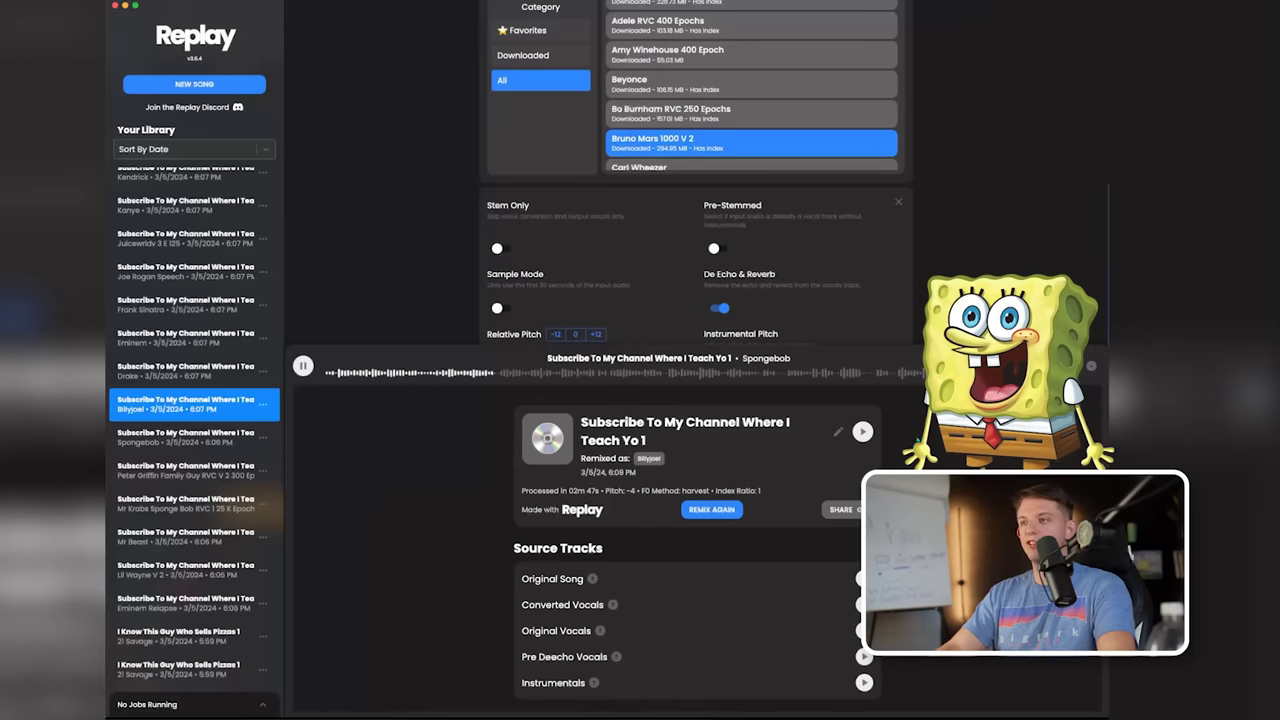
pyautogui.click(864, 432)
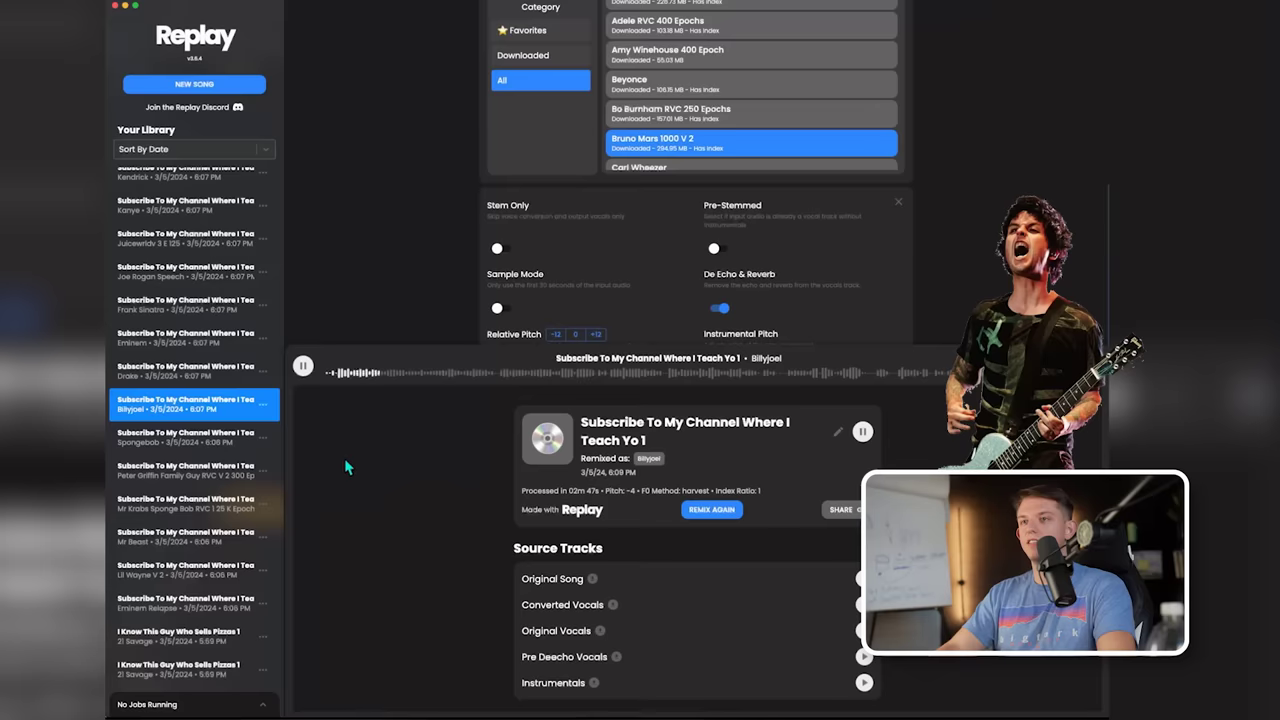
pyautogui.click(188, 379)
pyautogui.click(864, 433)
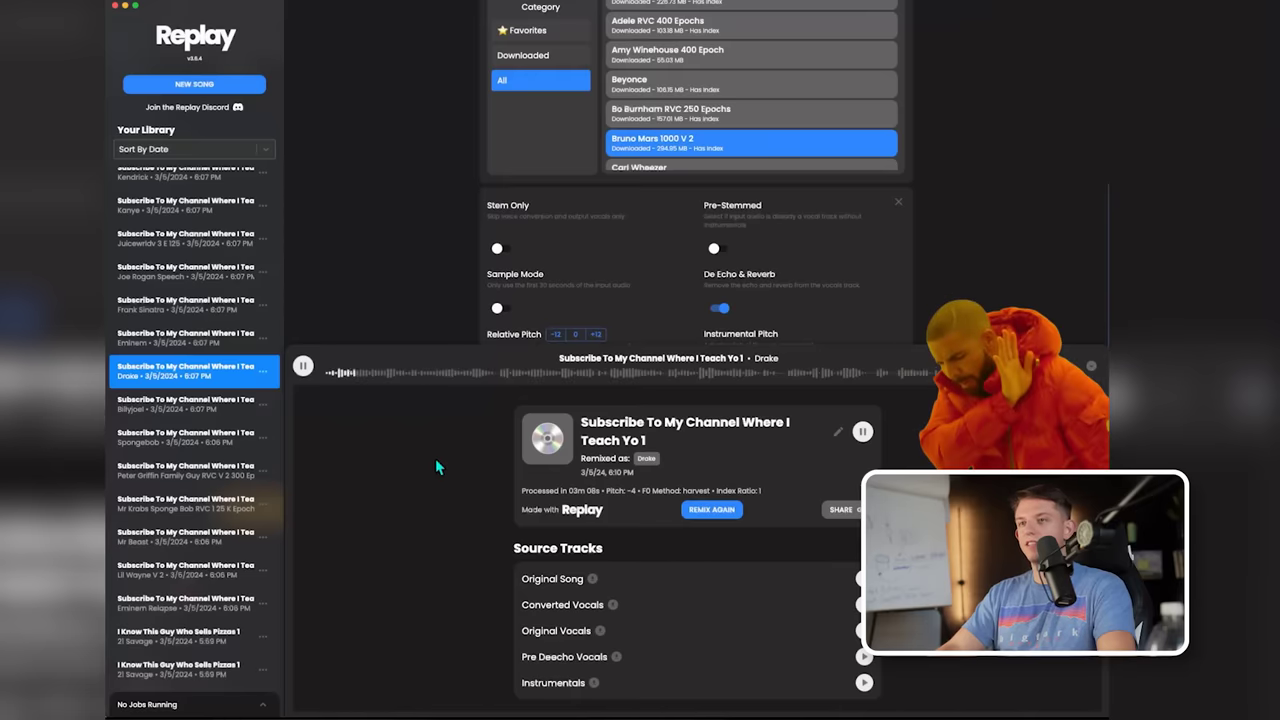
pyautogui.scroll(3, 200, 484)
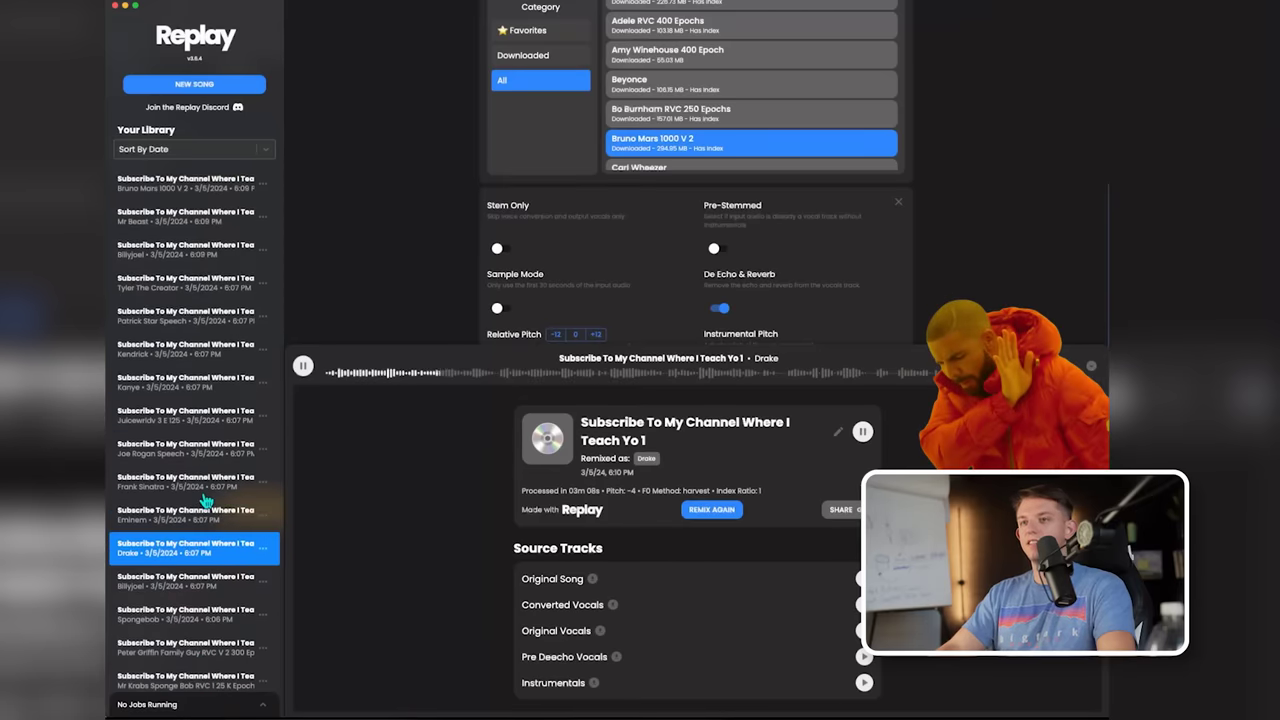
pyautogui.click(200, 522)
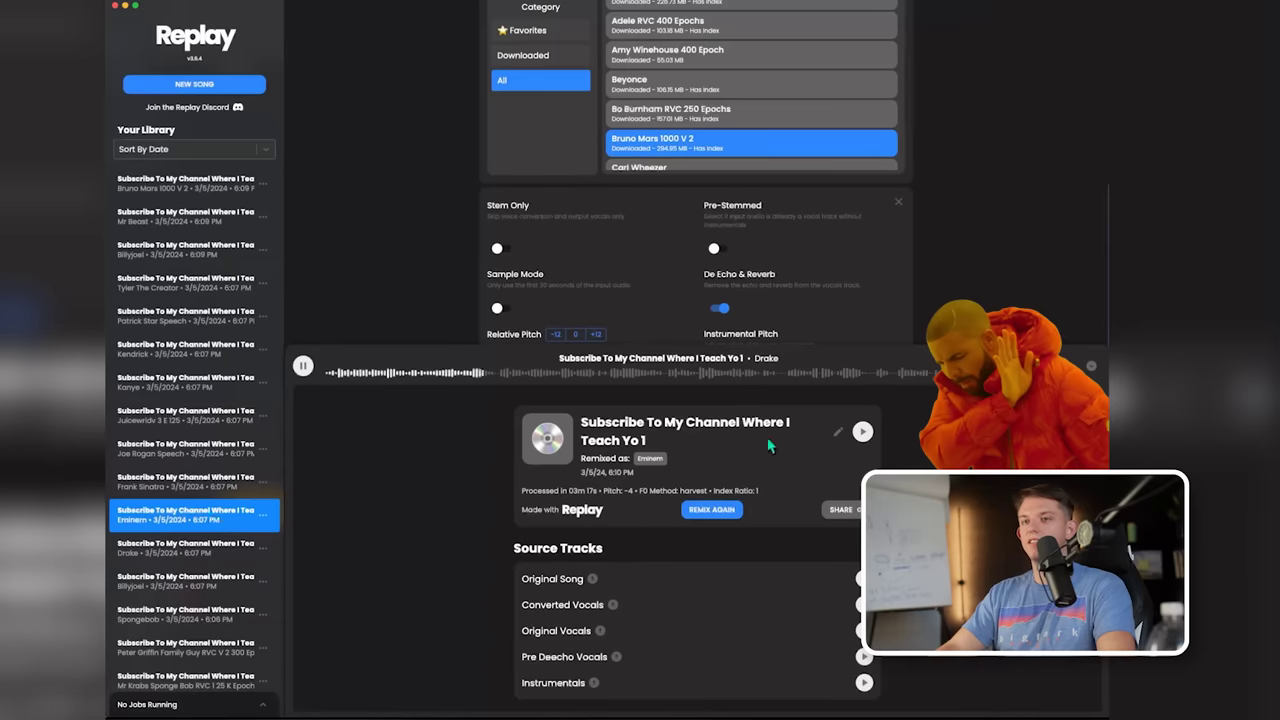
# - Listen to the Joe Rogan Speech, Kanye, Kendrick and Patrick Star Speech covers of the subscribe song
pyautogui.click(195, 449)
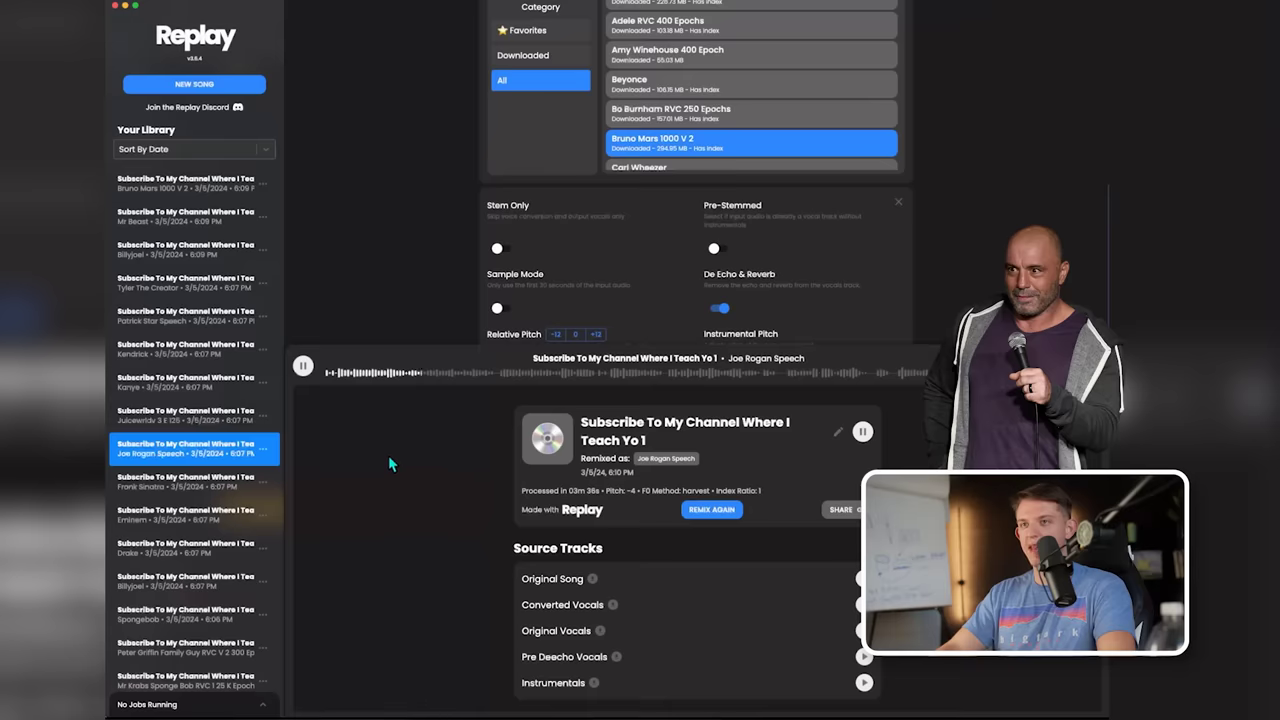
pyautogui.click(160, 415)
pyautogui.click(165, 382)
pyautogui.click(862, 431)
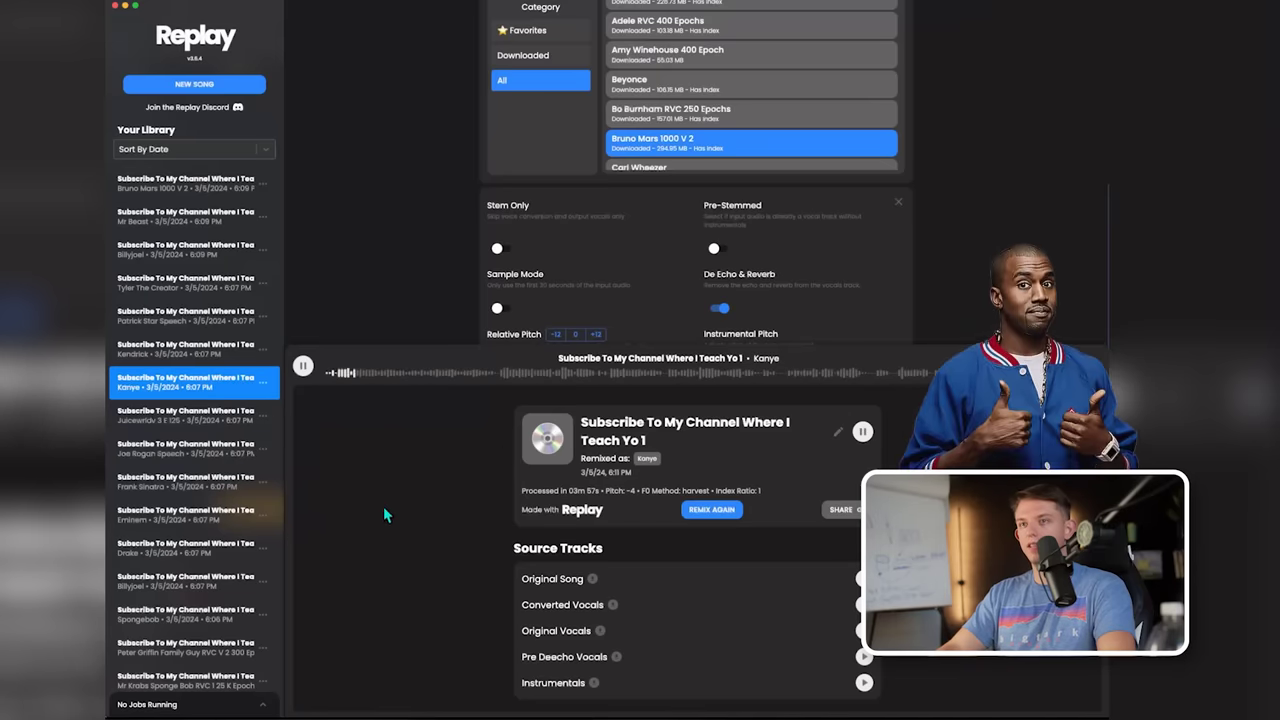
pyautogui.click(190, 358)
pyautogui.click(862, 433)
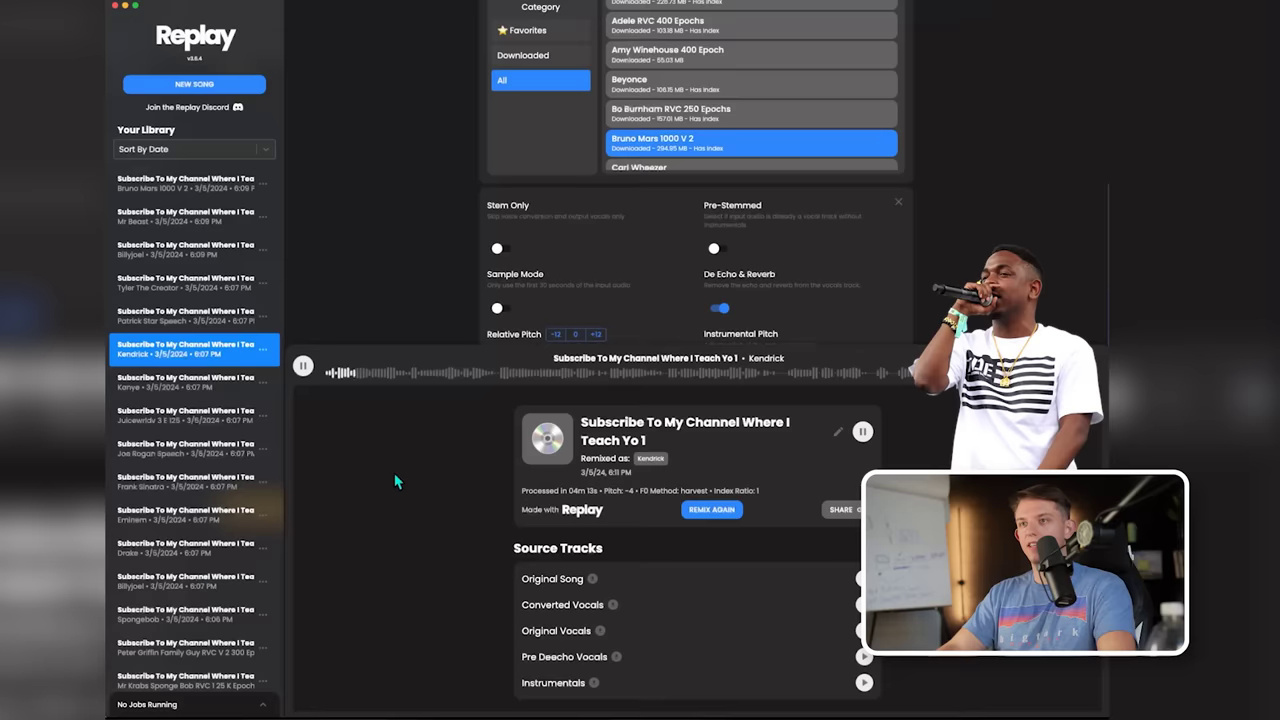
pyautogui.click(210, 318)
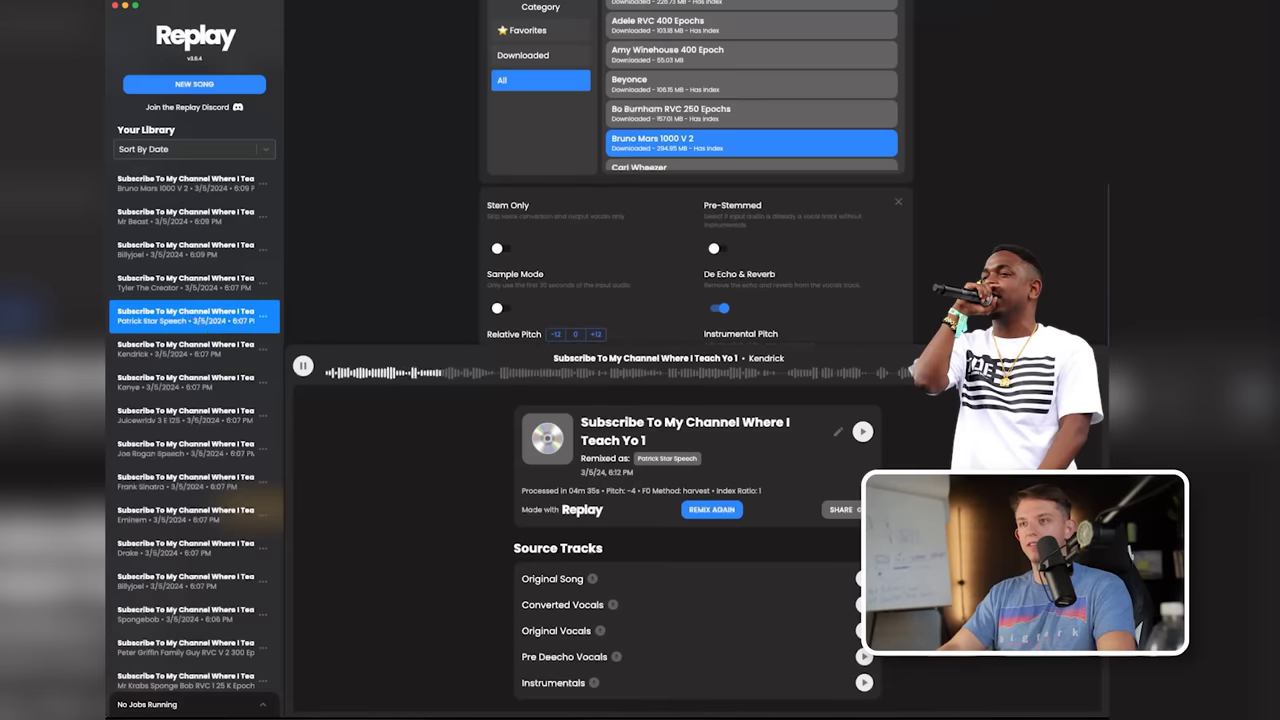
pyautogui.click(862, 433)
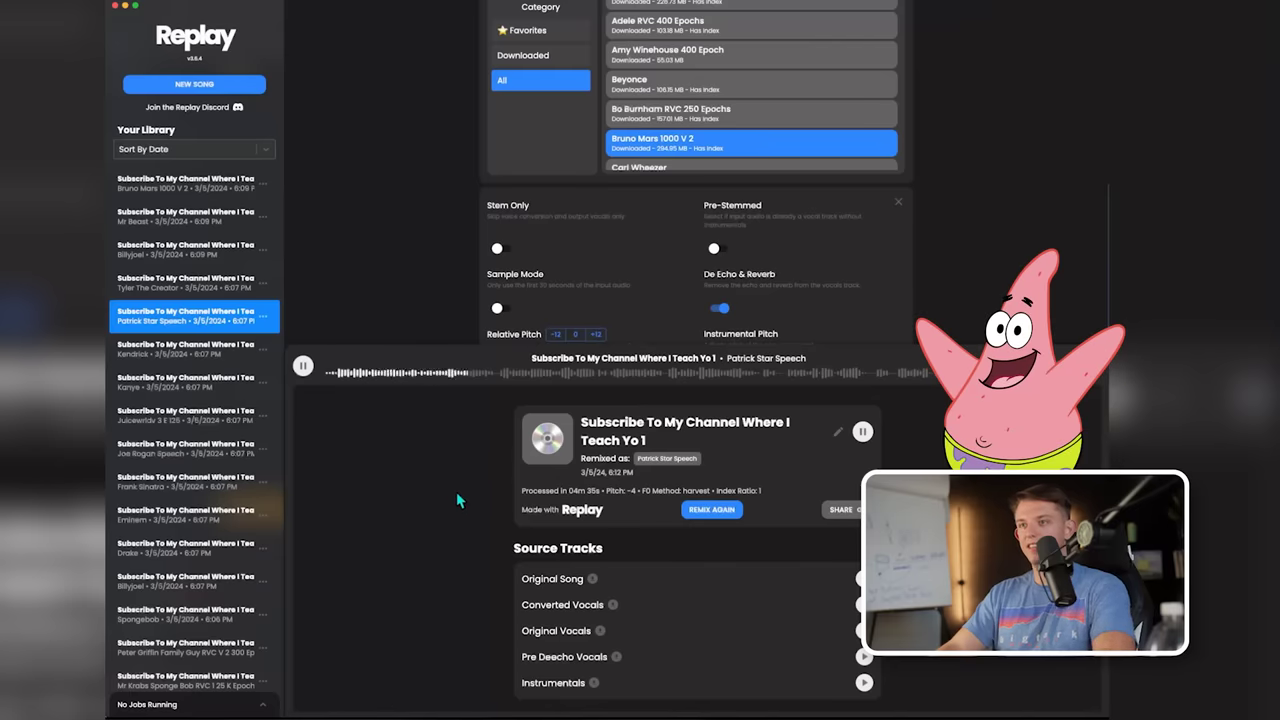
pyautogui.press('Up')
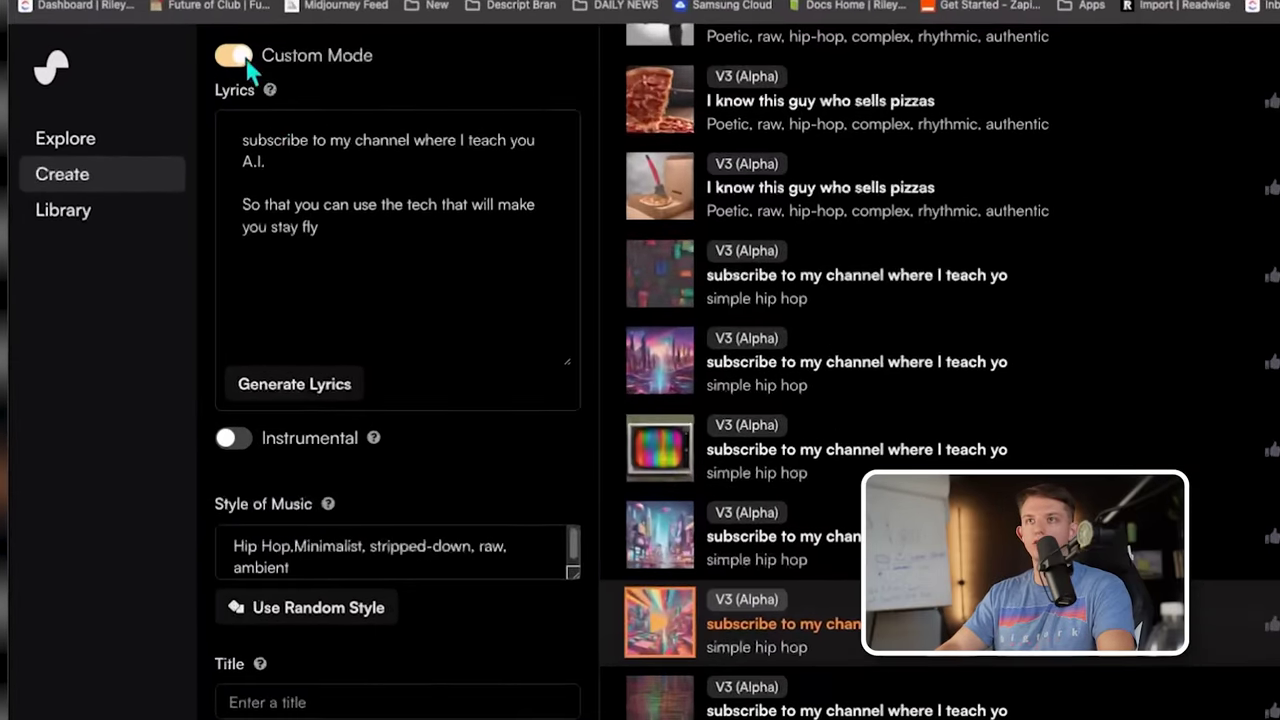
# - In Suno, compare the simple song description mode with Custom Mode's lyrics, and open the options of a simple hip hop song
pyautogui.click(238, 57)
pyautogui.click(500, 158)
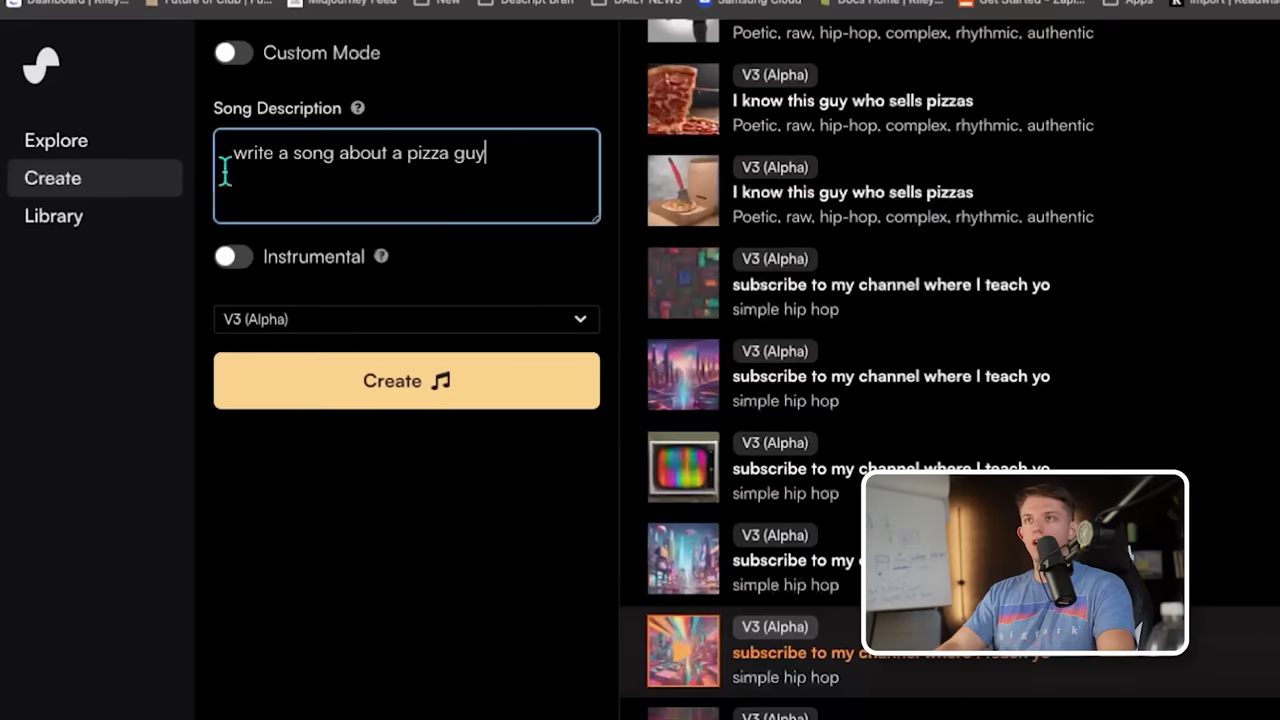
pyautogui.moveTo(488, 155)
pyautogui.mouseDown()
pyautogui.moveTo(334, 157)
pyautogui.moveTo(503, 157)
pyautogui.mouseUp()
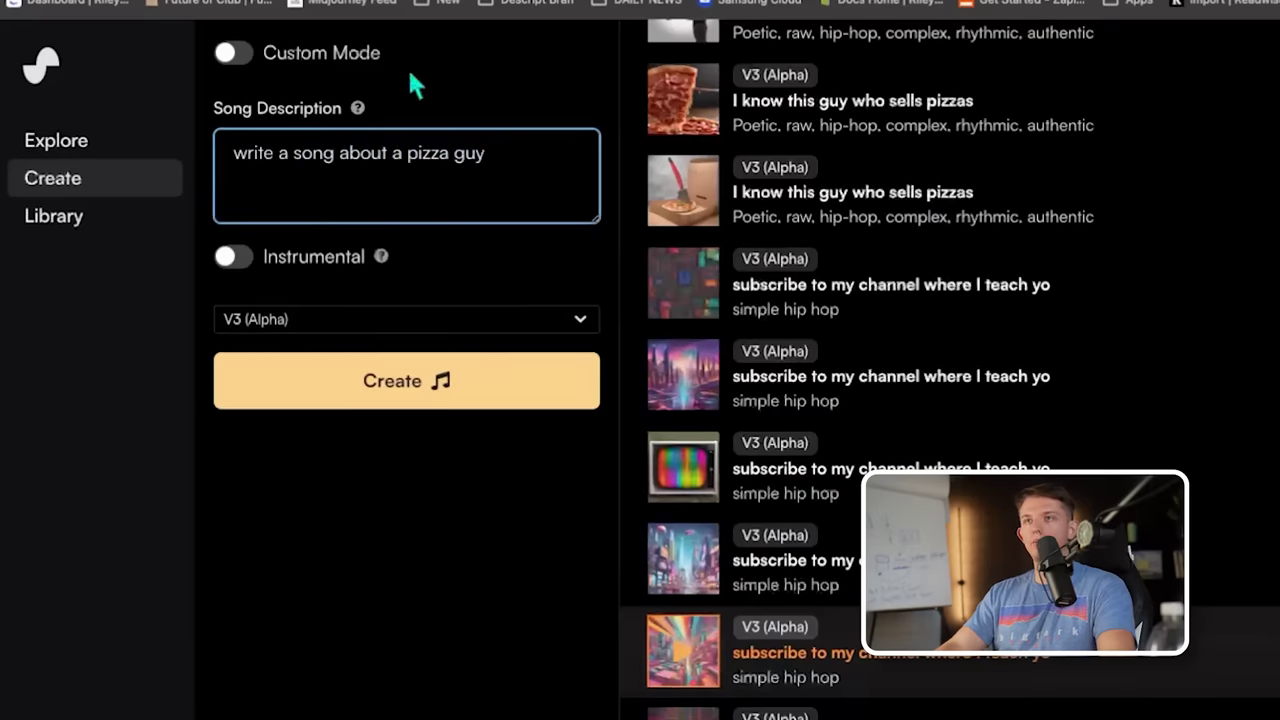
pyautogui.click(234, 56)
pyautogui.moveTo(357, 251); pyautogui.dragTo(229, 131)
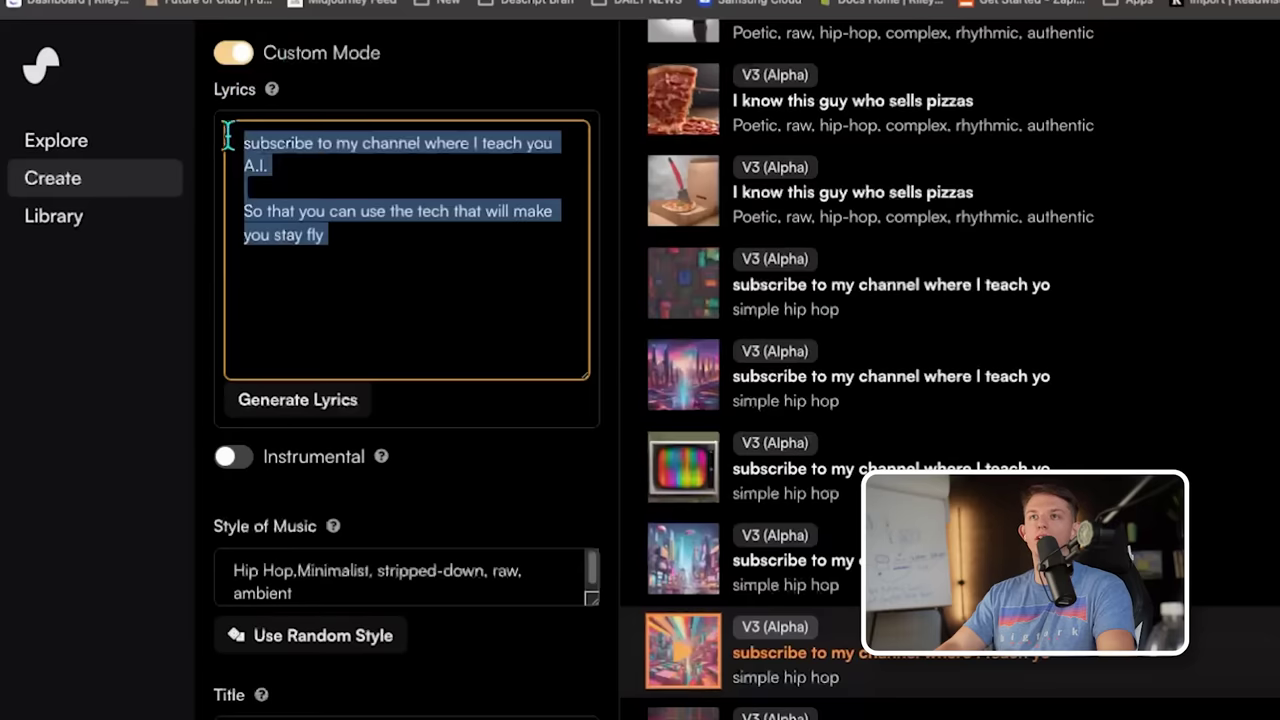
pyautogui.click(712, 582)
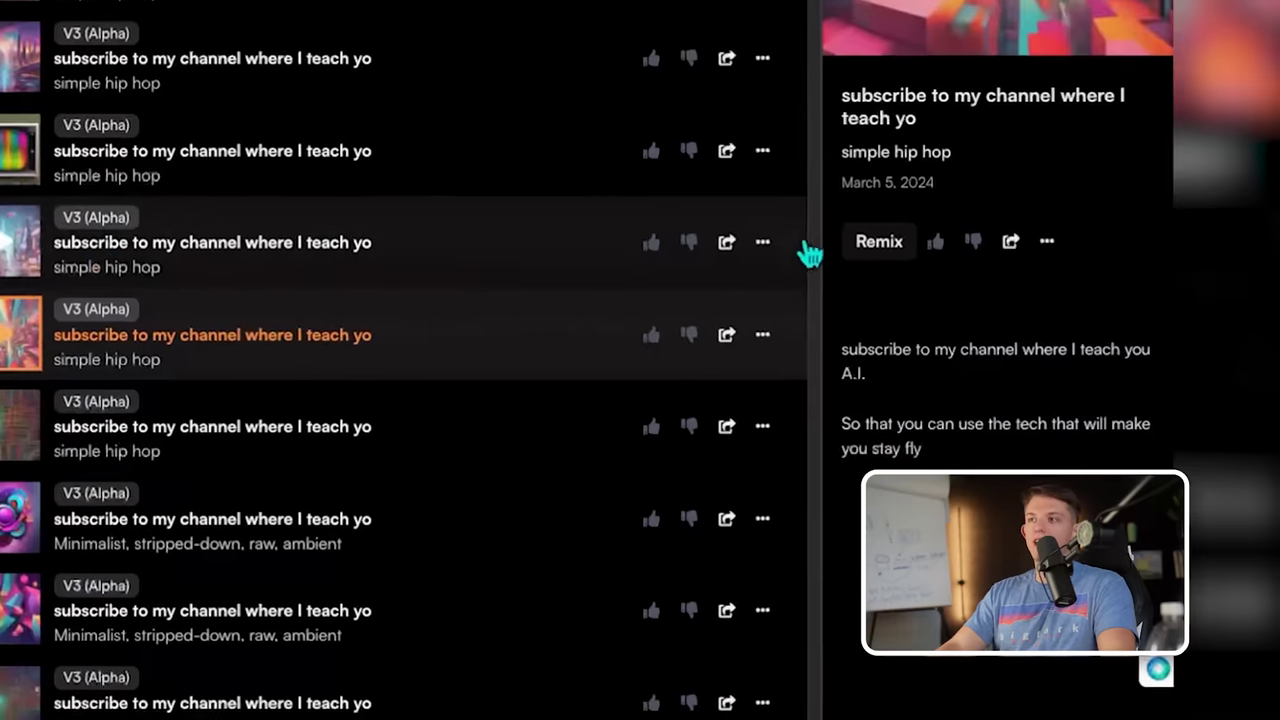
pyautogui.click(646, 188)
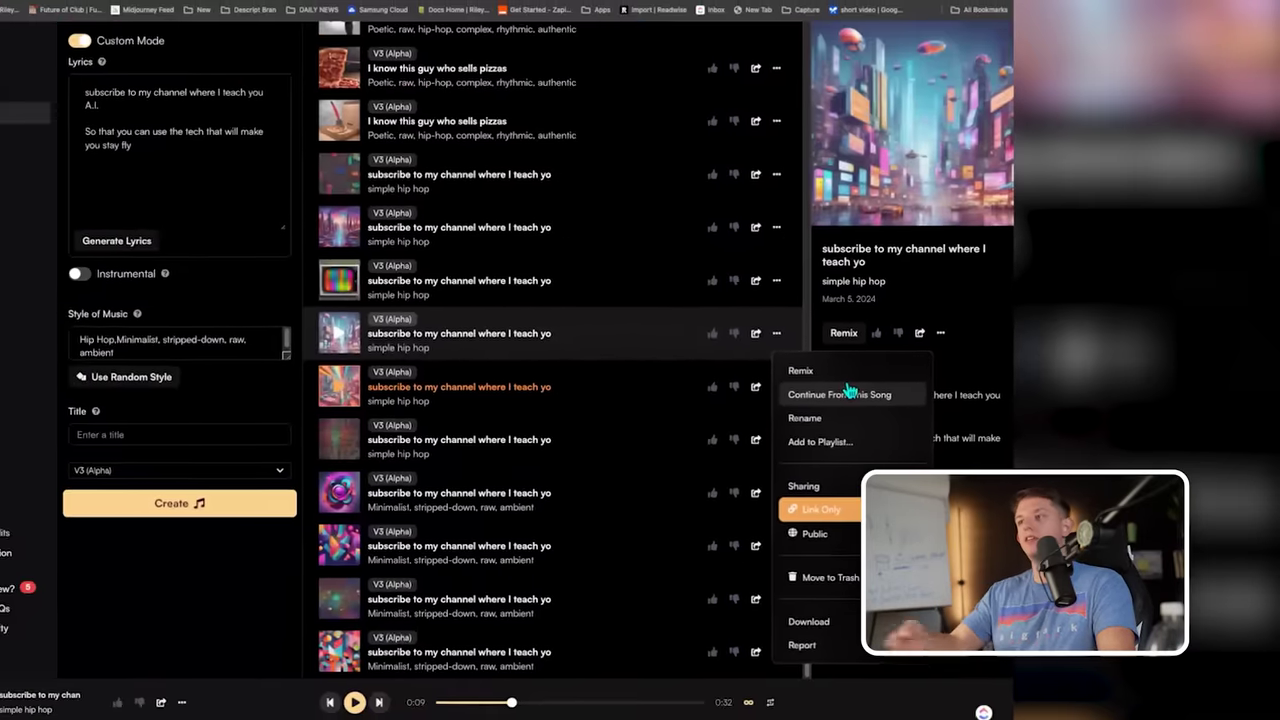
# - Switch to Replay, open the Bruno Mars 1000 V 2 cover of the subscribe song, and close its details to show the AI cover setup
pyautogui.click(223, 180)
pyautogui.click(198, 170)
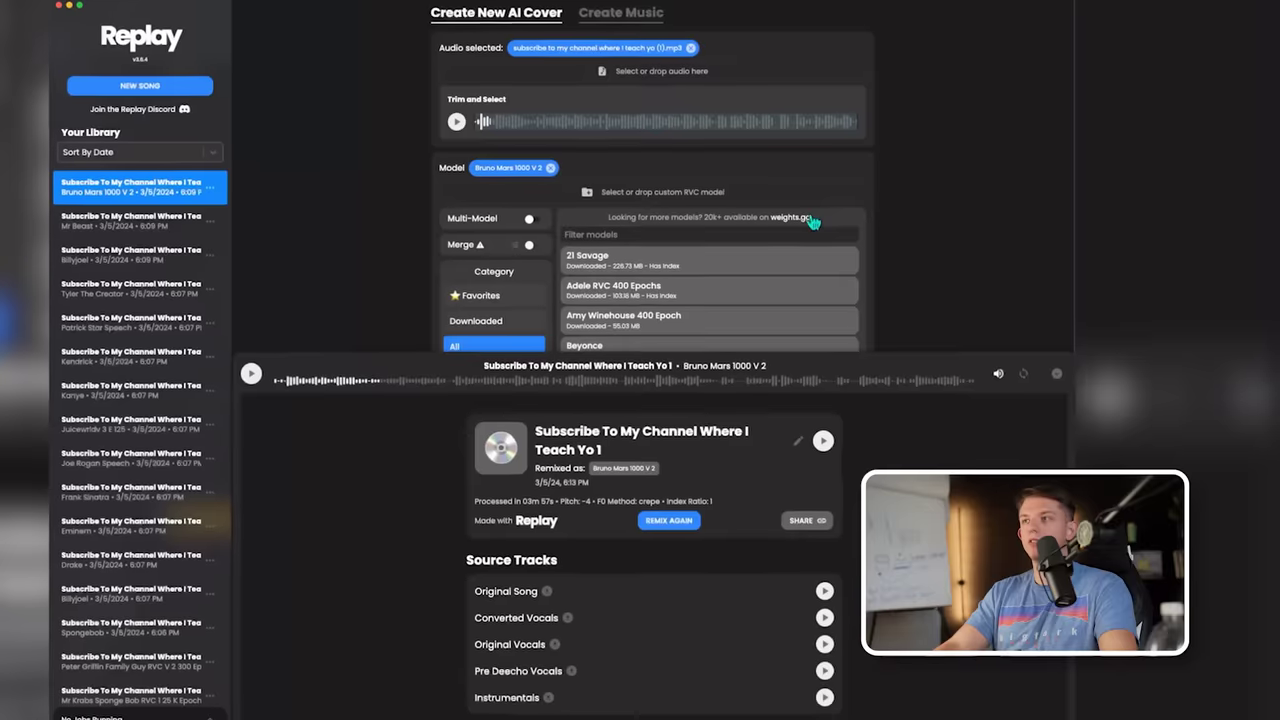
pyautogui.click(1051, 371)
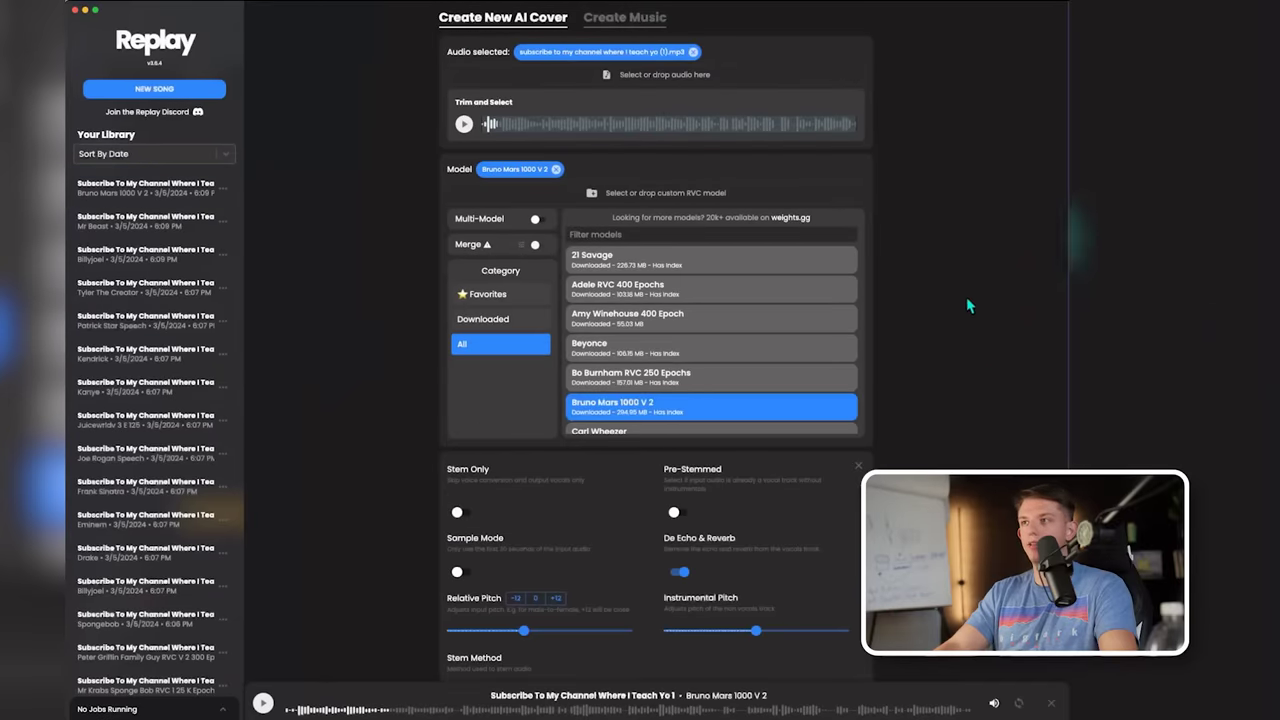